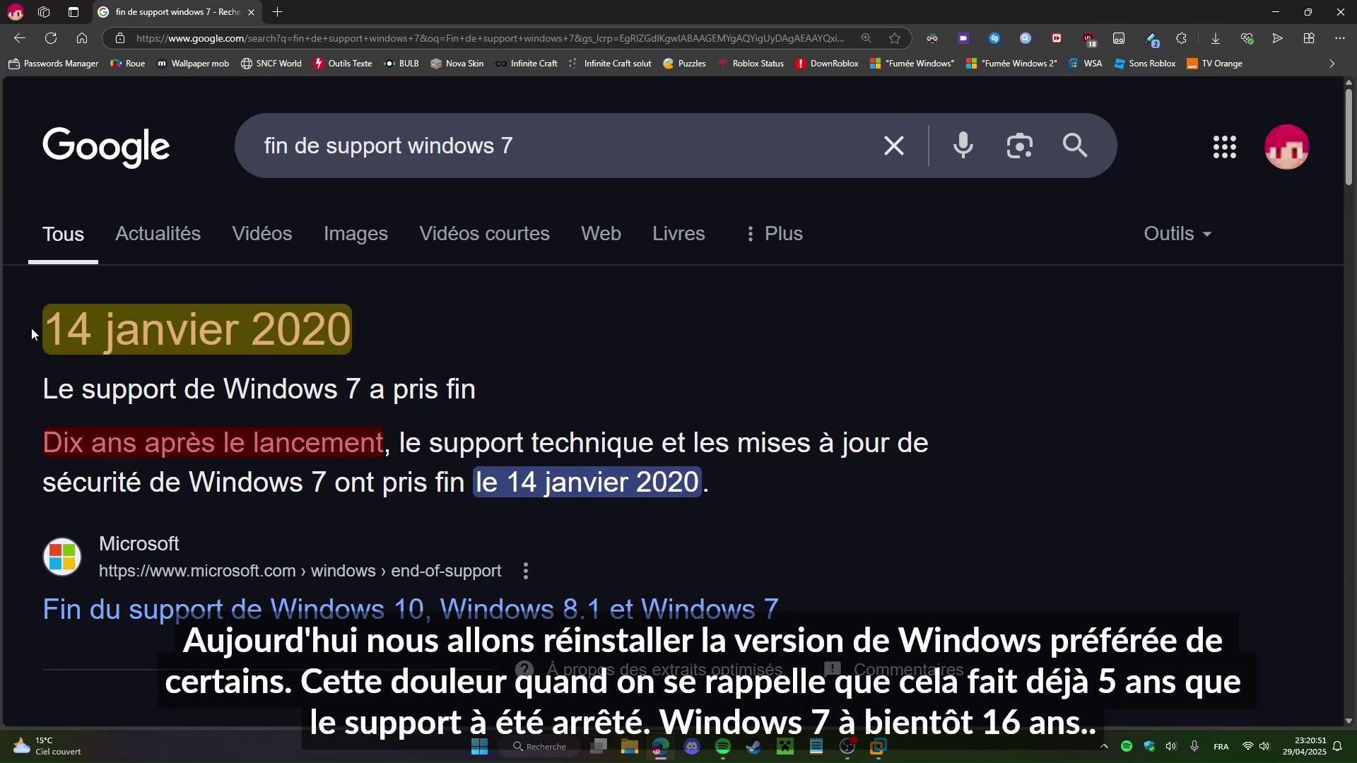
# Step: Highlight the Windows 7 end-of-support answer in the search results
pyautogui.moveTo(31, 328); pyautogui.dragTo(761, 510)
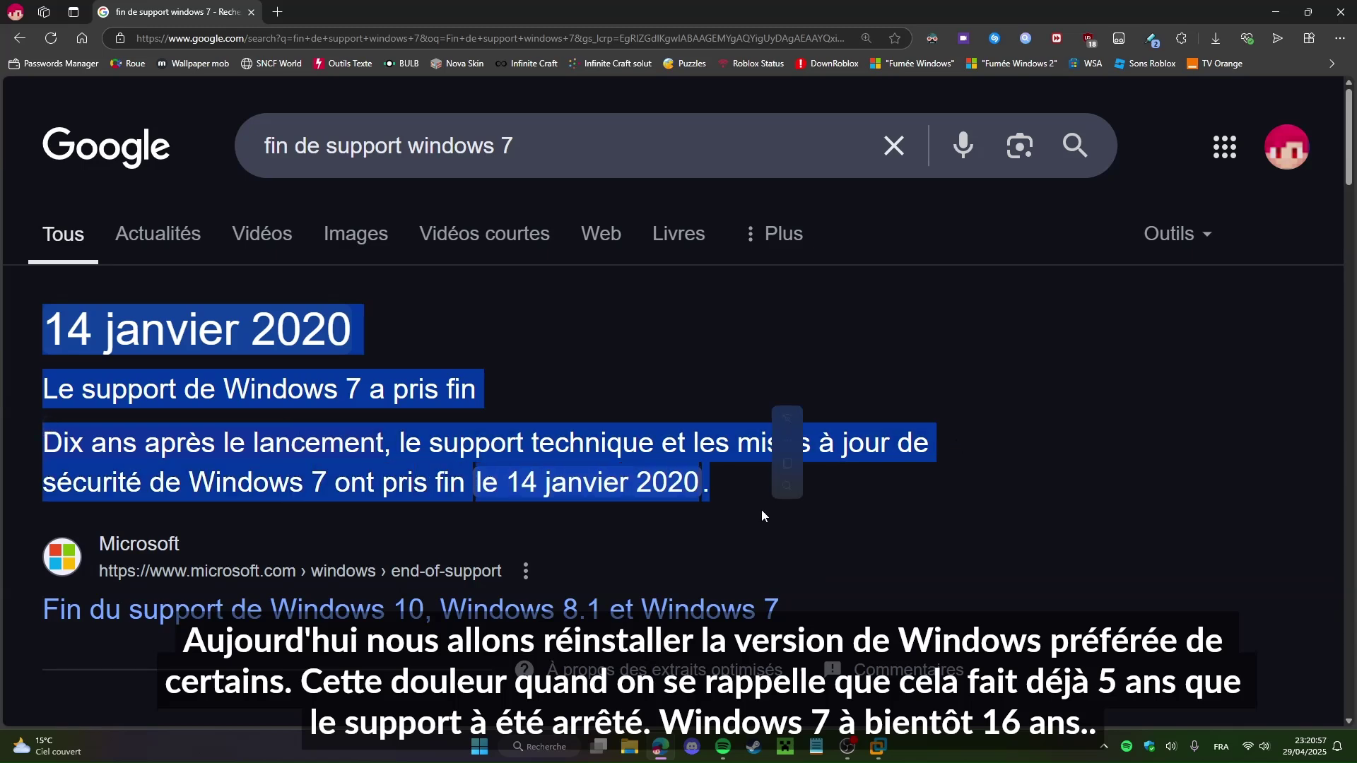
pyautogui.click(761, 510)
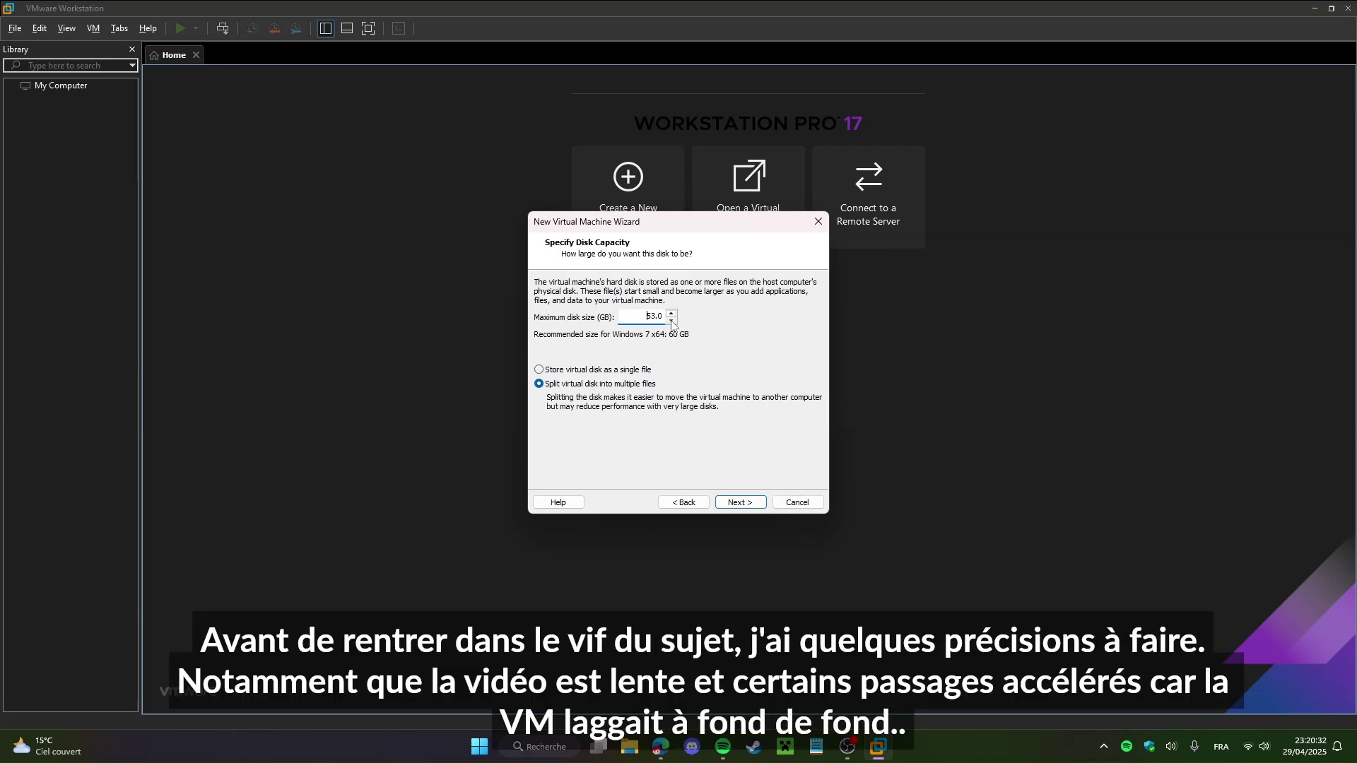
# Step: Set the virtual disk's maximum size to 50 GB and continue to the wizard's summary
pyautogui.click(671, 323)
pyautogui.click(671, 322)
pyautogui.press('Return')
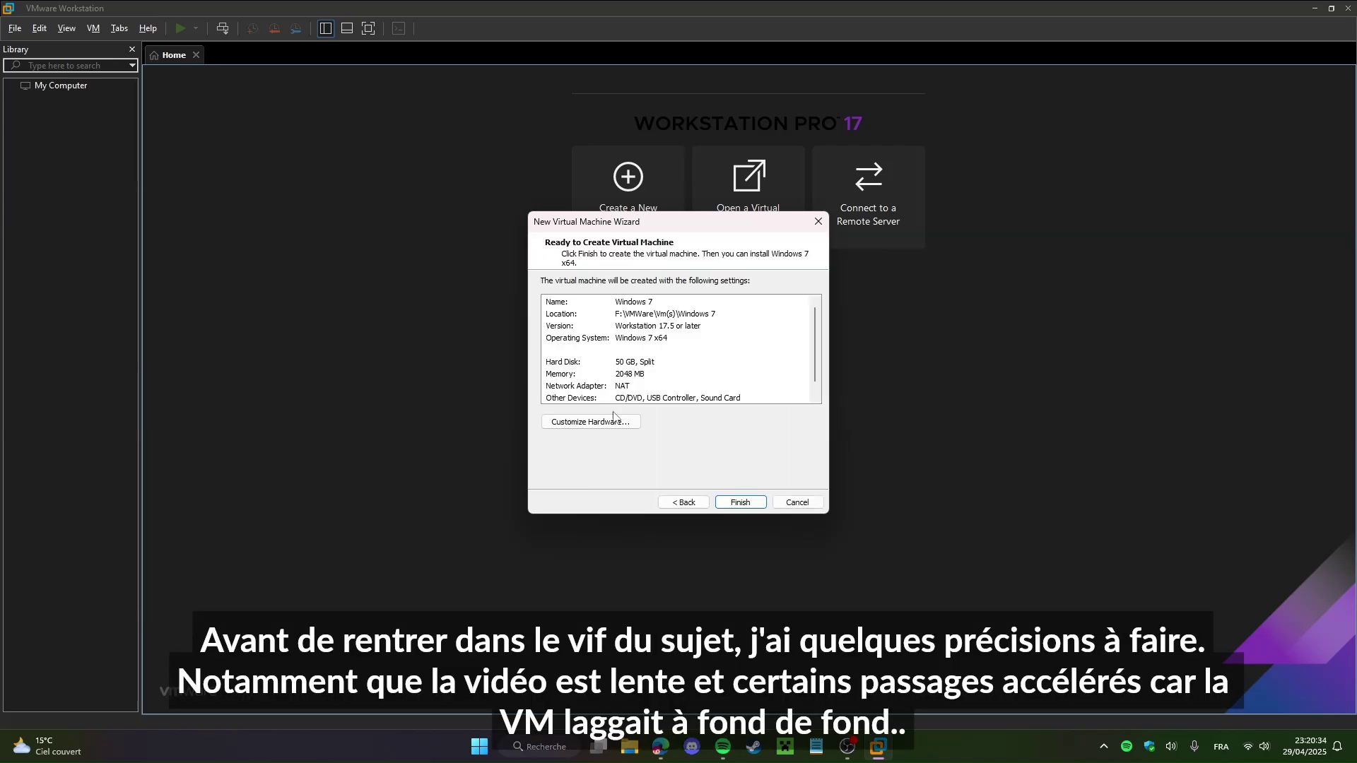
# Step: Customize the new virtual machine's hardware with 6144 MB of memory and 2 processors with 2 cores each
pyautogui.click(590, 421)
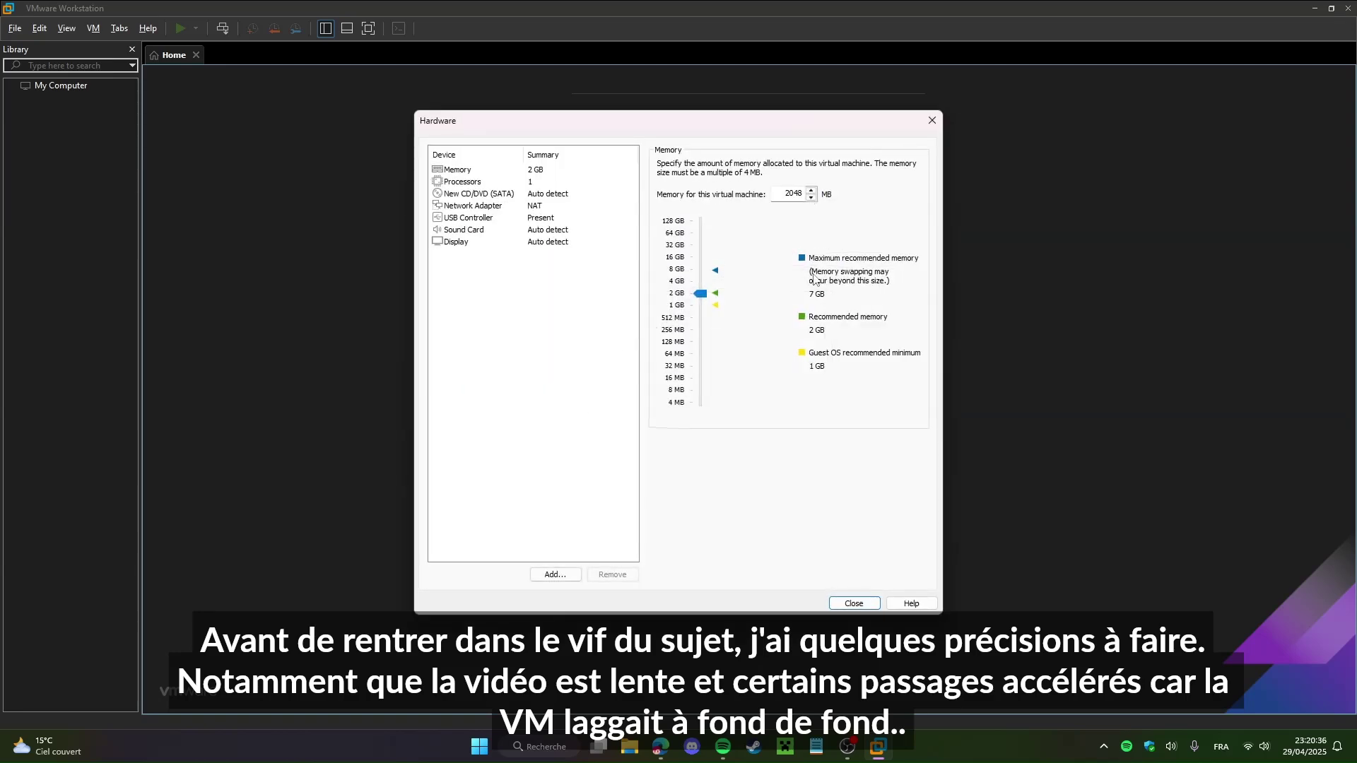
pyautogui.doubleClick(790, 193)
pyautogui.write('6144')
pyautogui.click(487, 182)
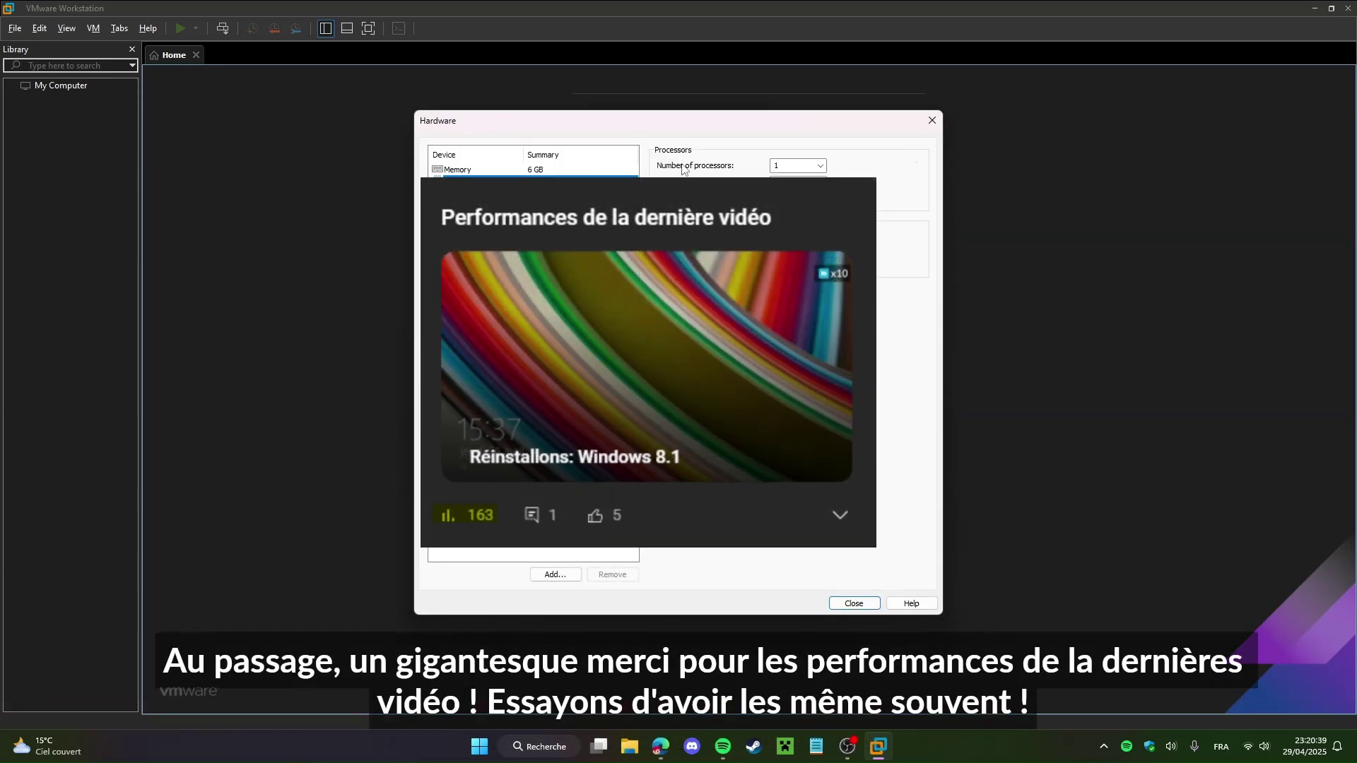
pyautogui.press('Down')
pyautogui.press('Return')
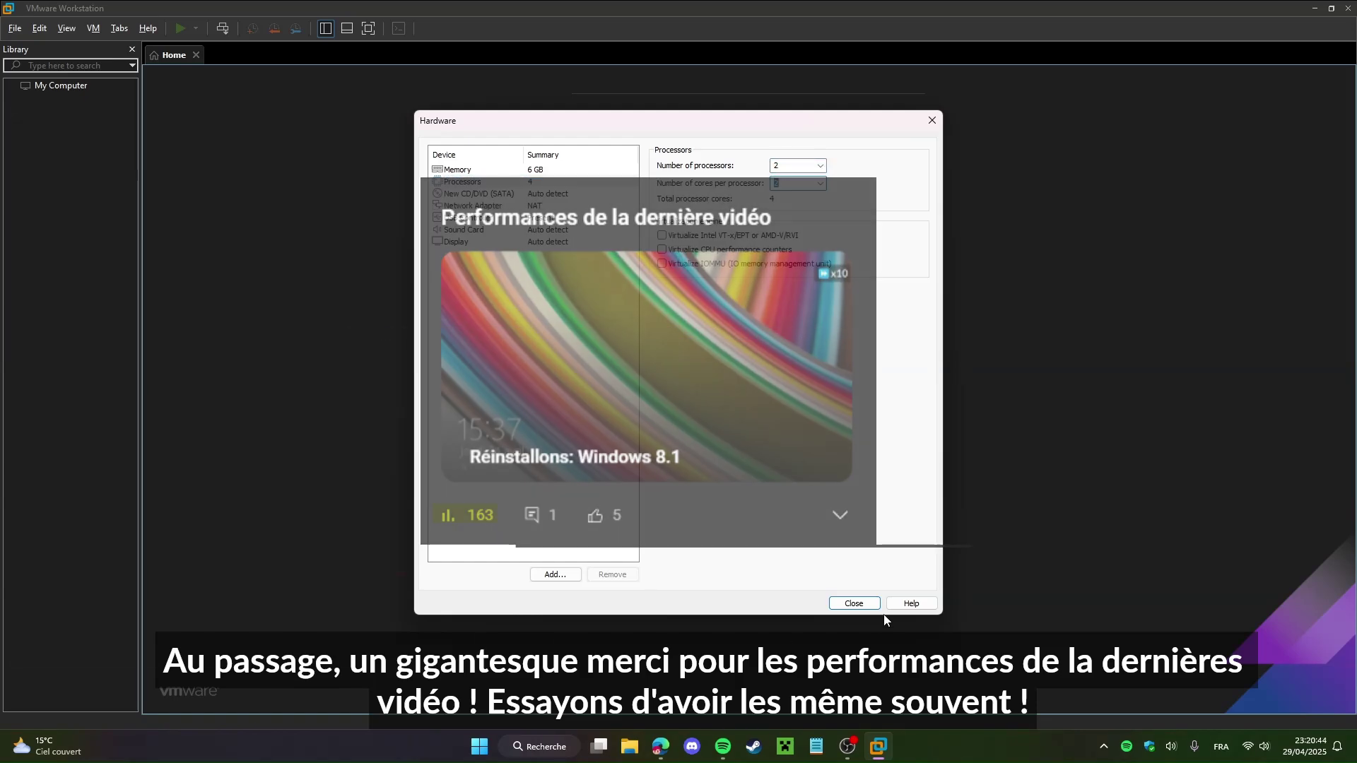
pyautogui.click(863, 602)
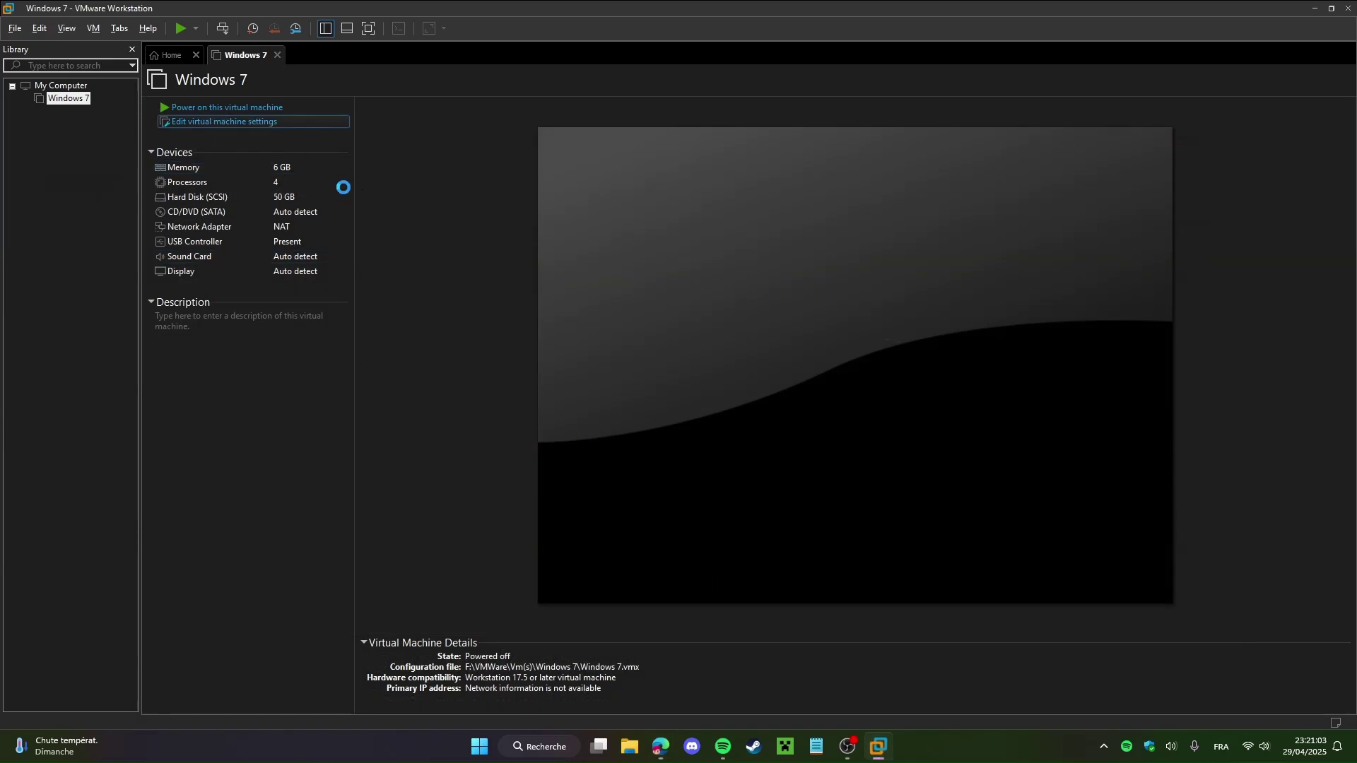
# Step: Enable synchronizing the guest time with the host in the virtual machine's VMware Tools options
pyautogui.click(475, 137)
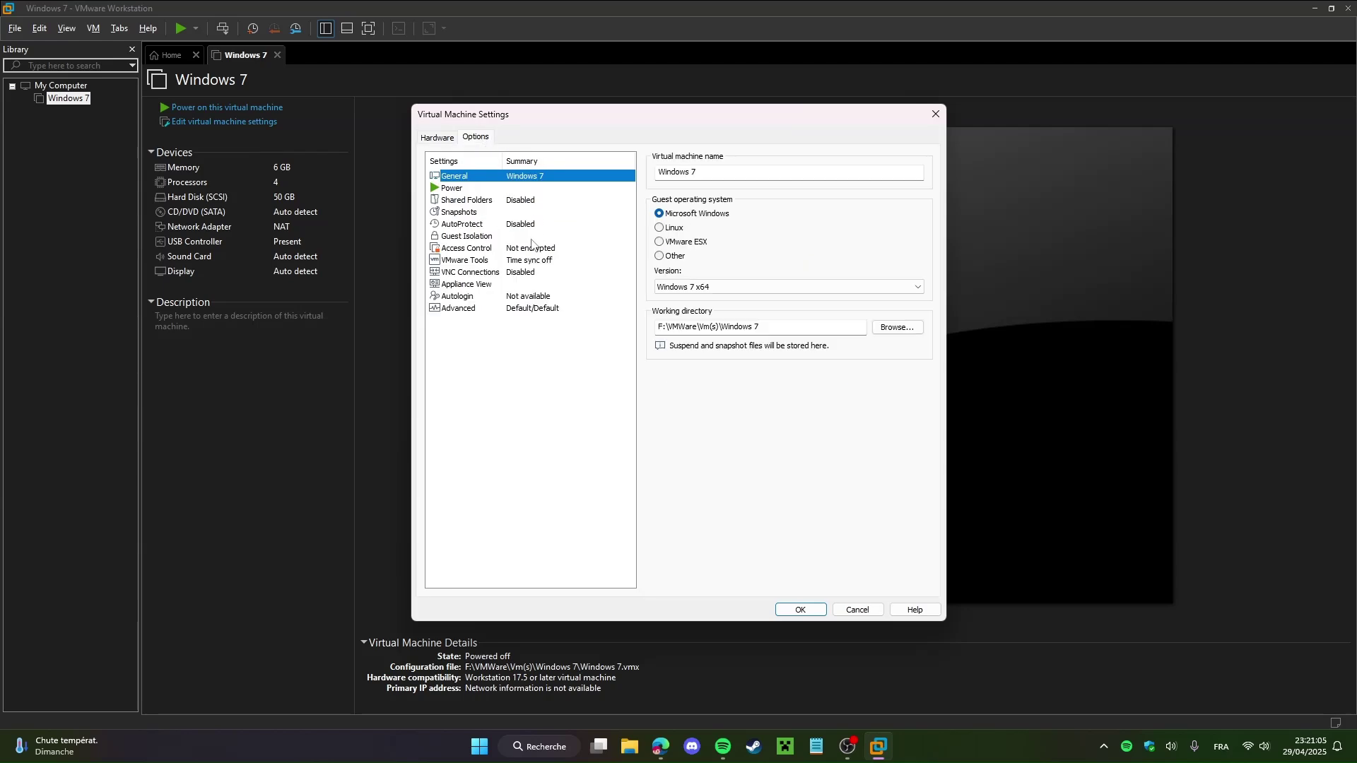
pyautogui.click(488, 261)
pyautogui.click(657, 172)
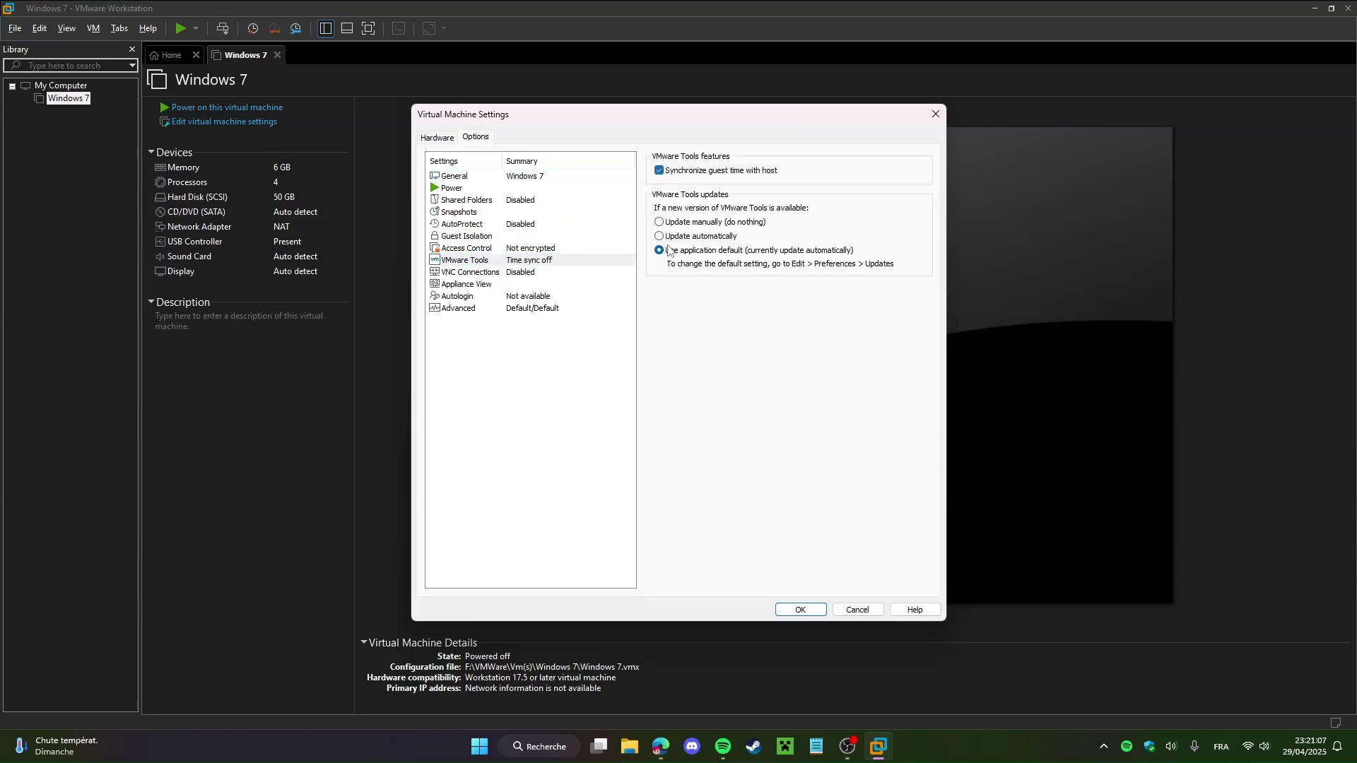
# Step: Attach Windows 7.iso from the Systèmes d'Exploitation\Windows folder on Carte SD (F:) to the CD/DVD drive and save the settings
pyautogui.click(439, 136)
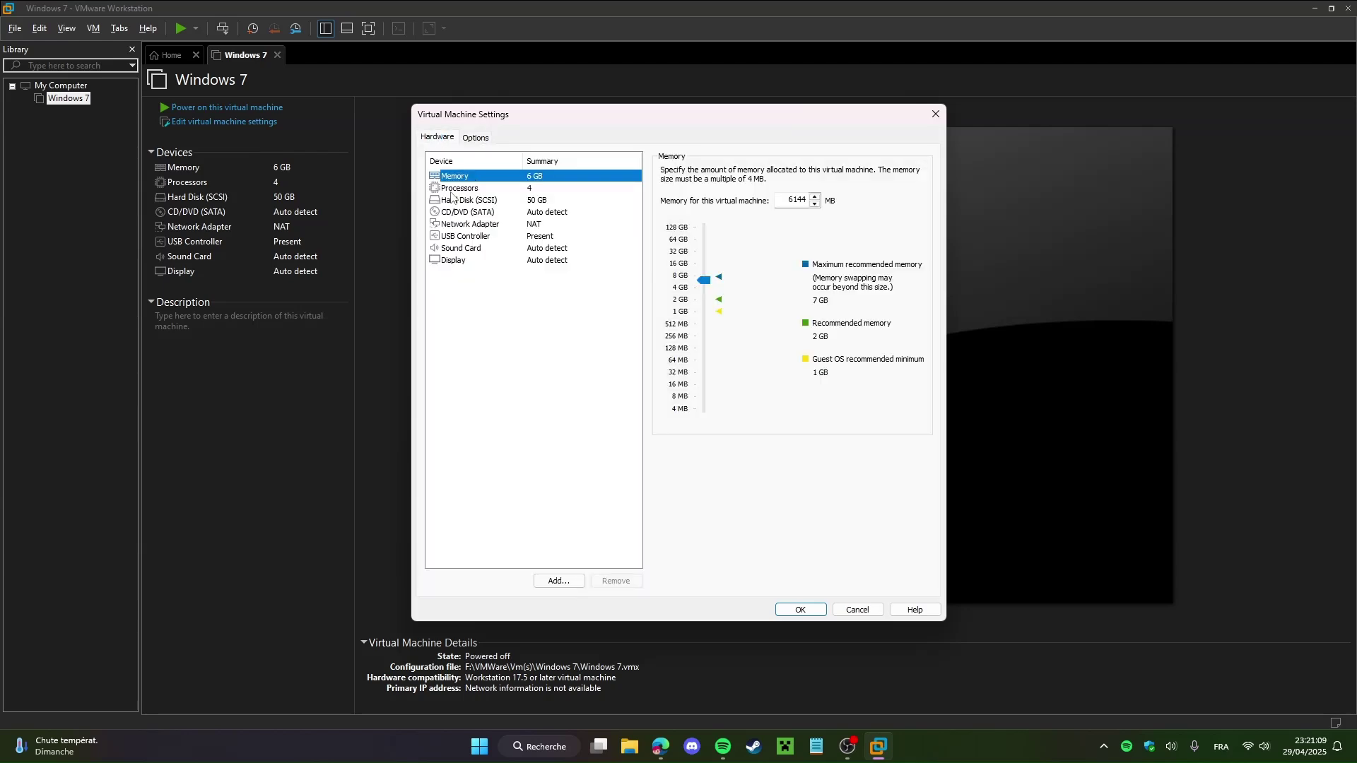
pyautogui.click(466, 212)
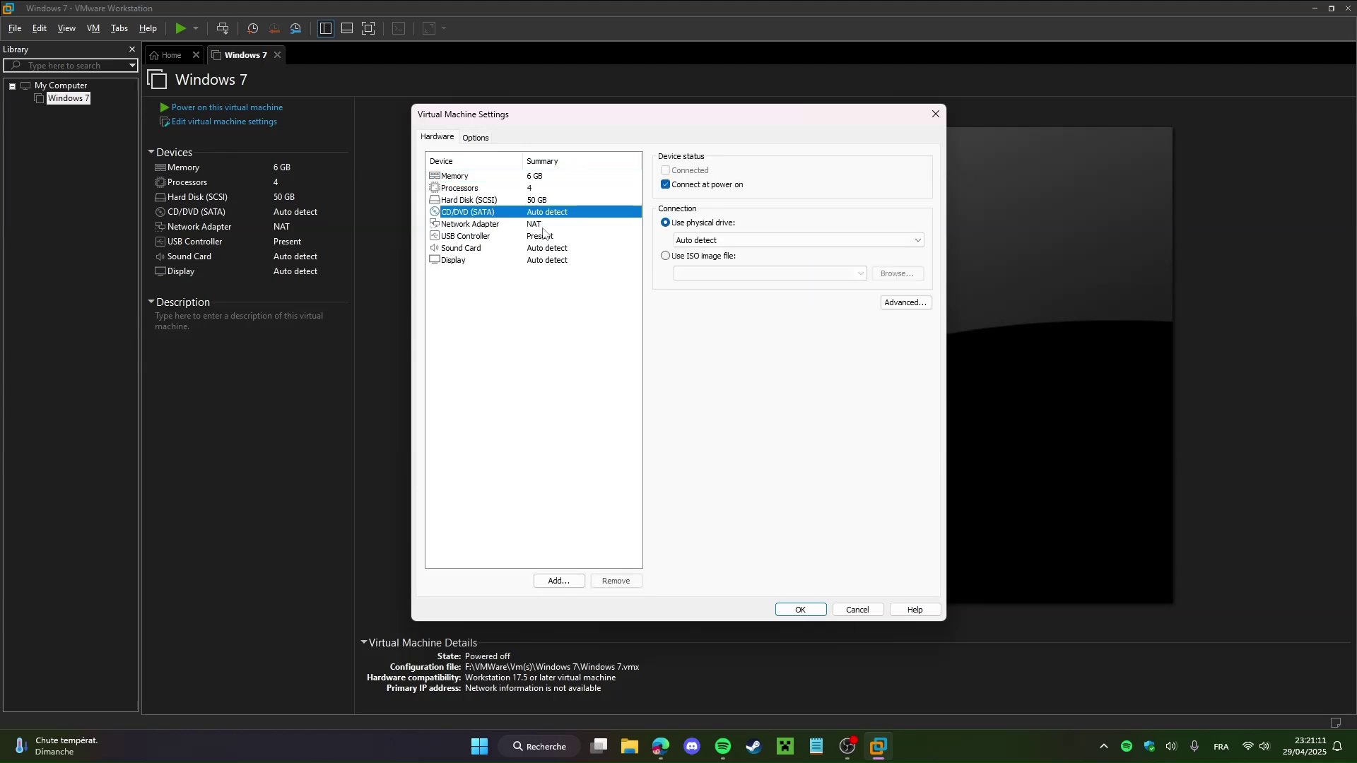
pyautogui.click(738, 256)
pyautogui.click(889, 277)
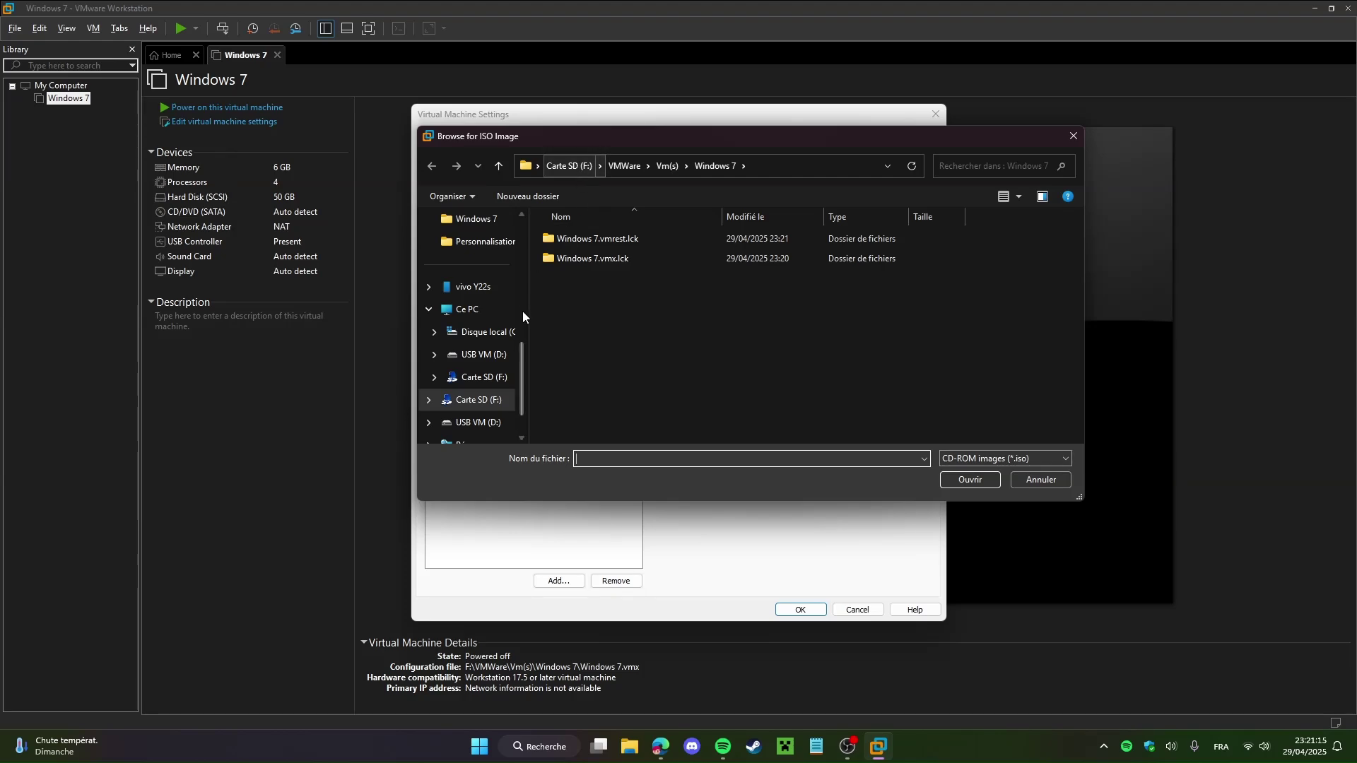
pyautogui.click(586, 165)
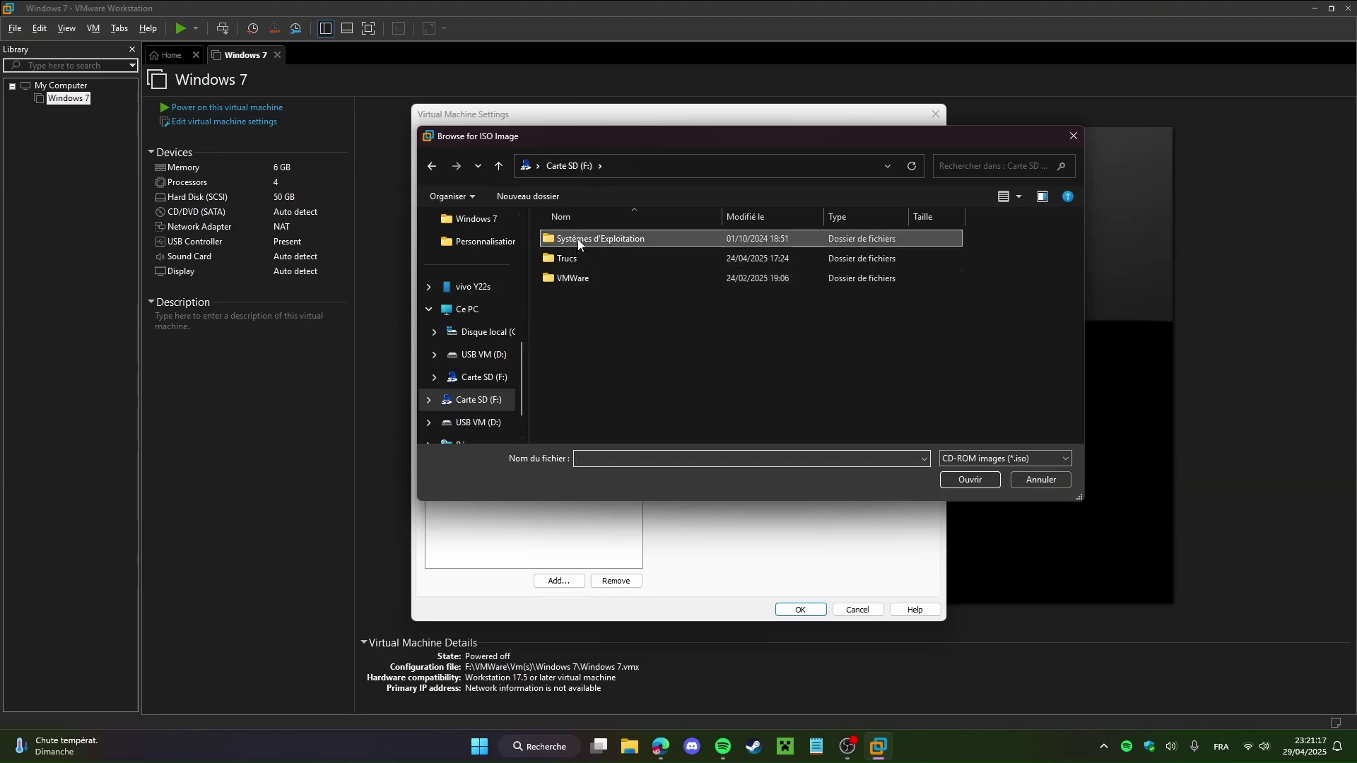
pyautogui.doubleClick(575, 240)
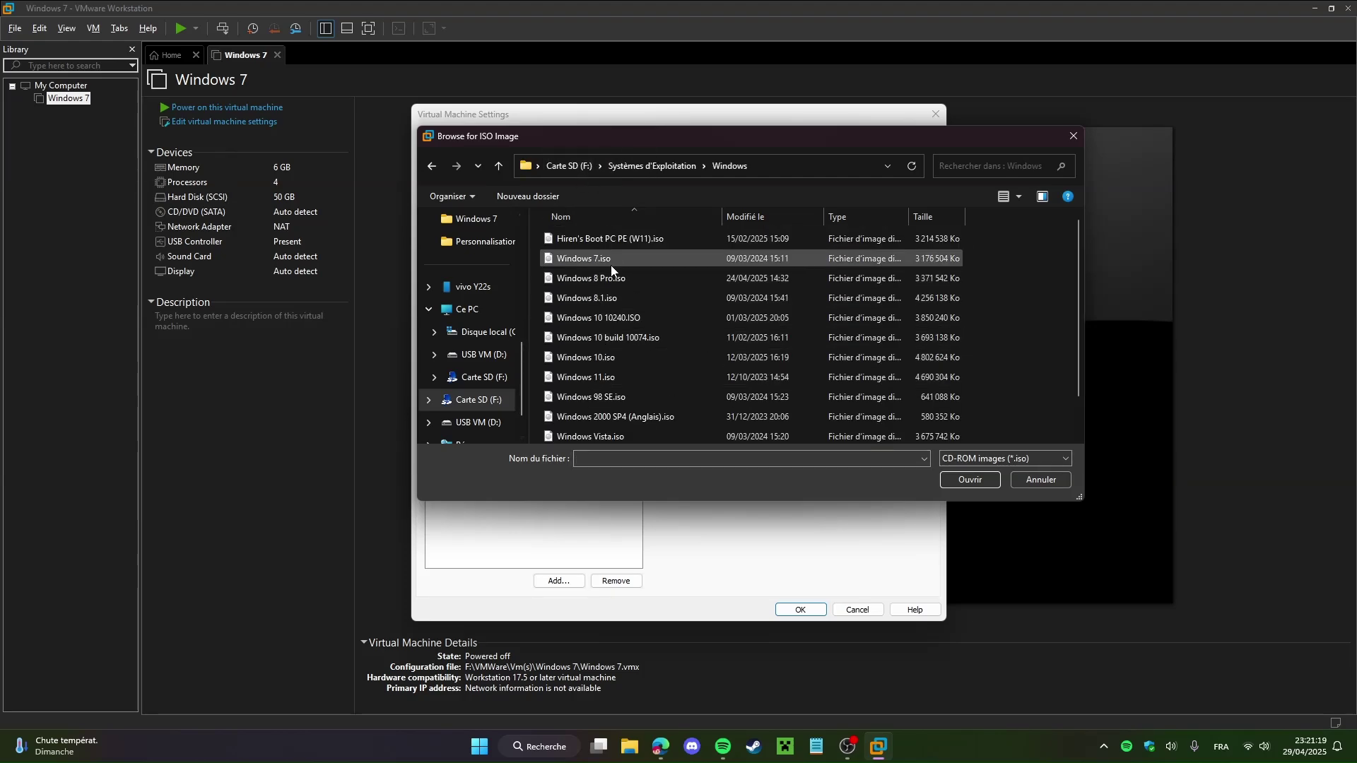
pyautogui.doubleClick(594, 258)
pyautogui.click(800, 609)
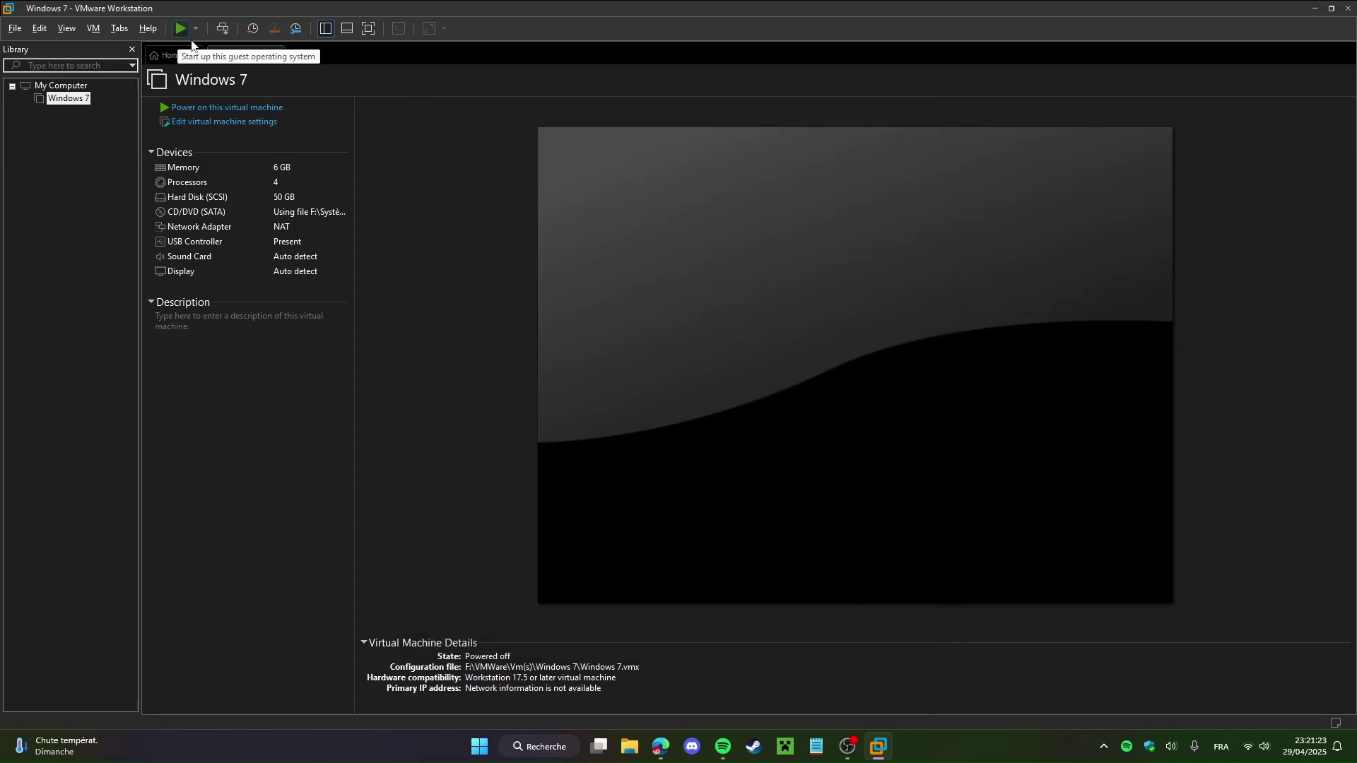
# Step: Power on the Windows 7 virtual machine and show it full screen without the graphics driver notification
pyautogui.click(185, 32)
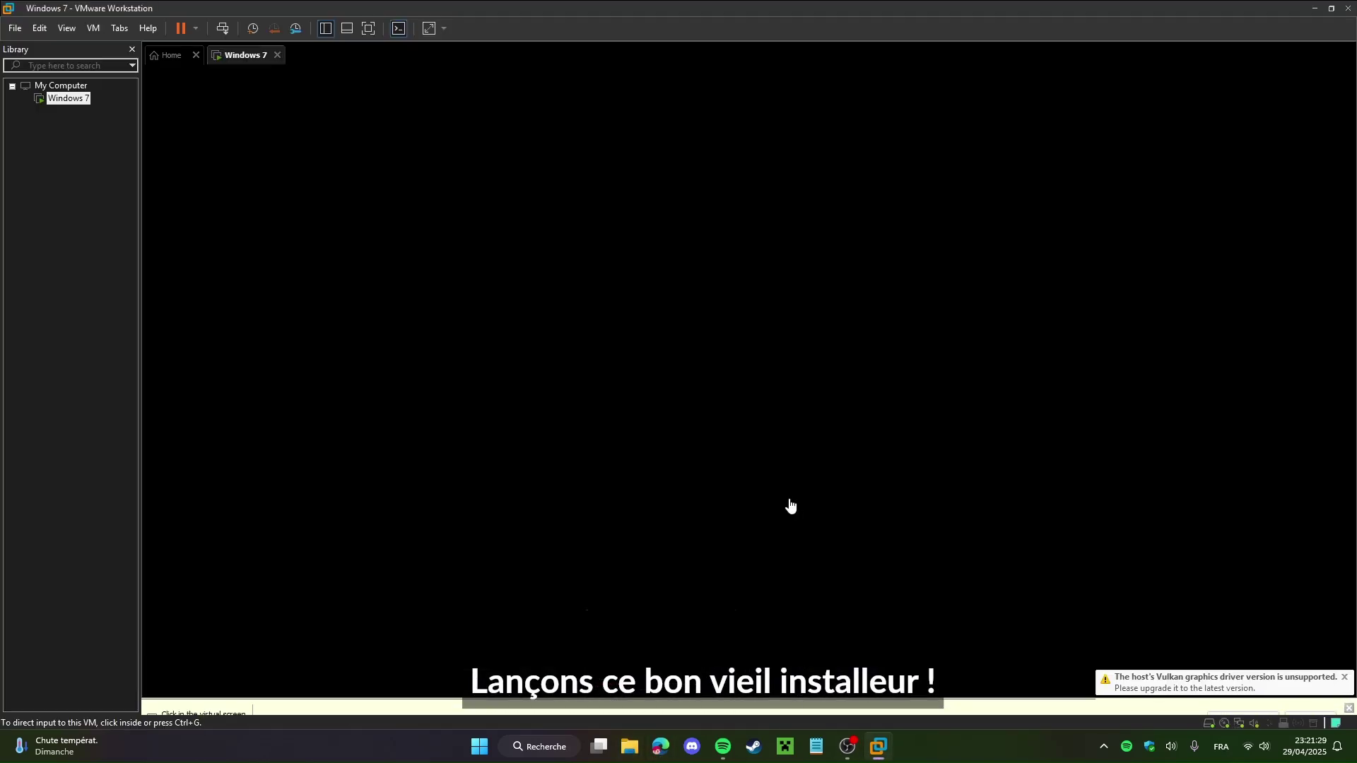
pyautogui.hotkey('ctrl', 'alt', 'Return')
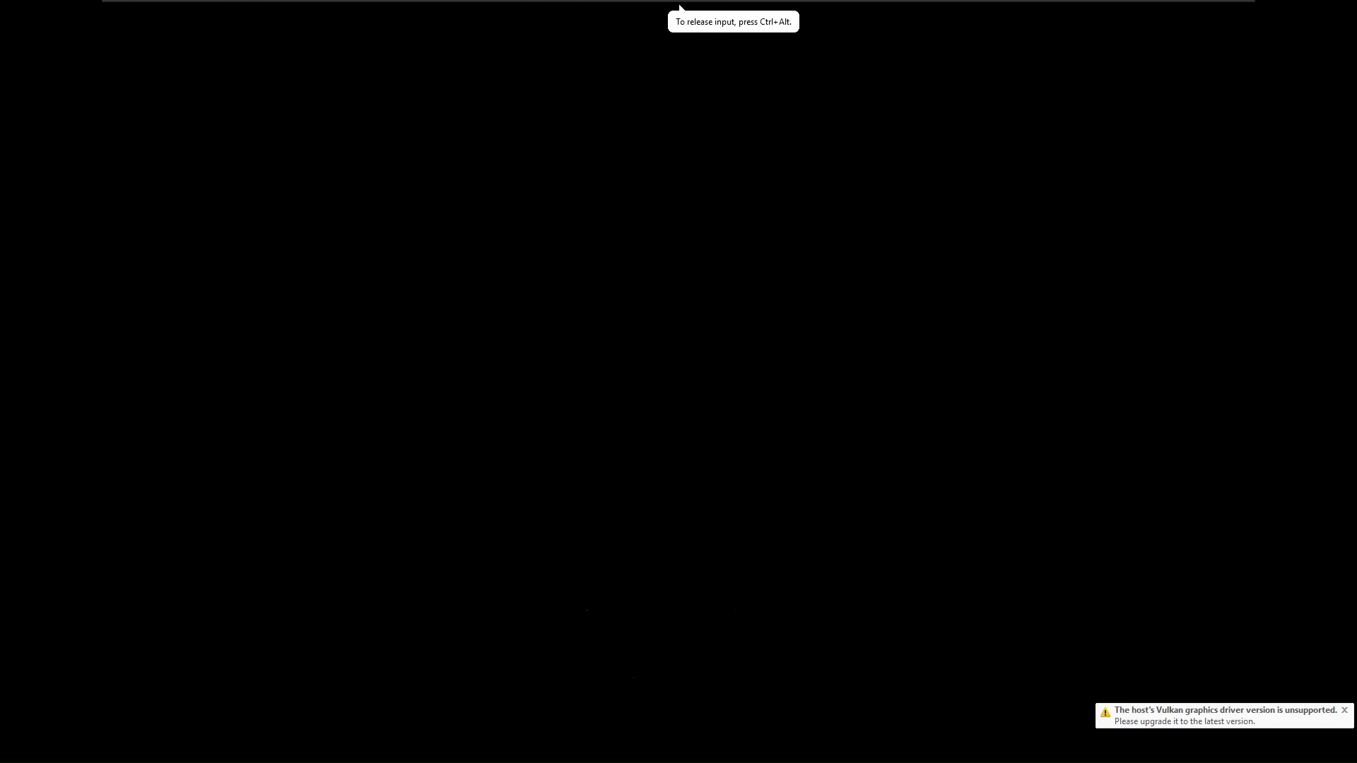
pyautogui.hotkey('ctrl', 'alt')
pyautogui.click(1342, 712)
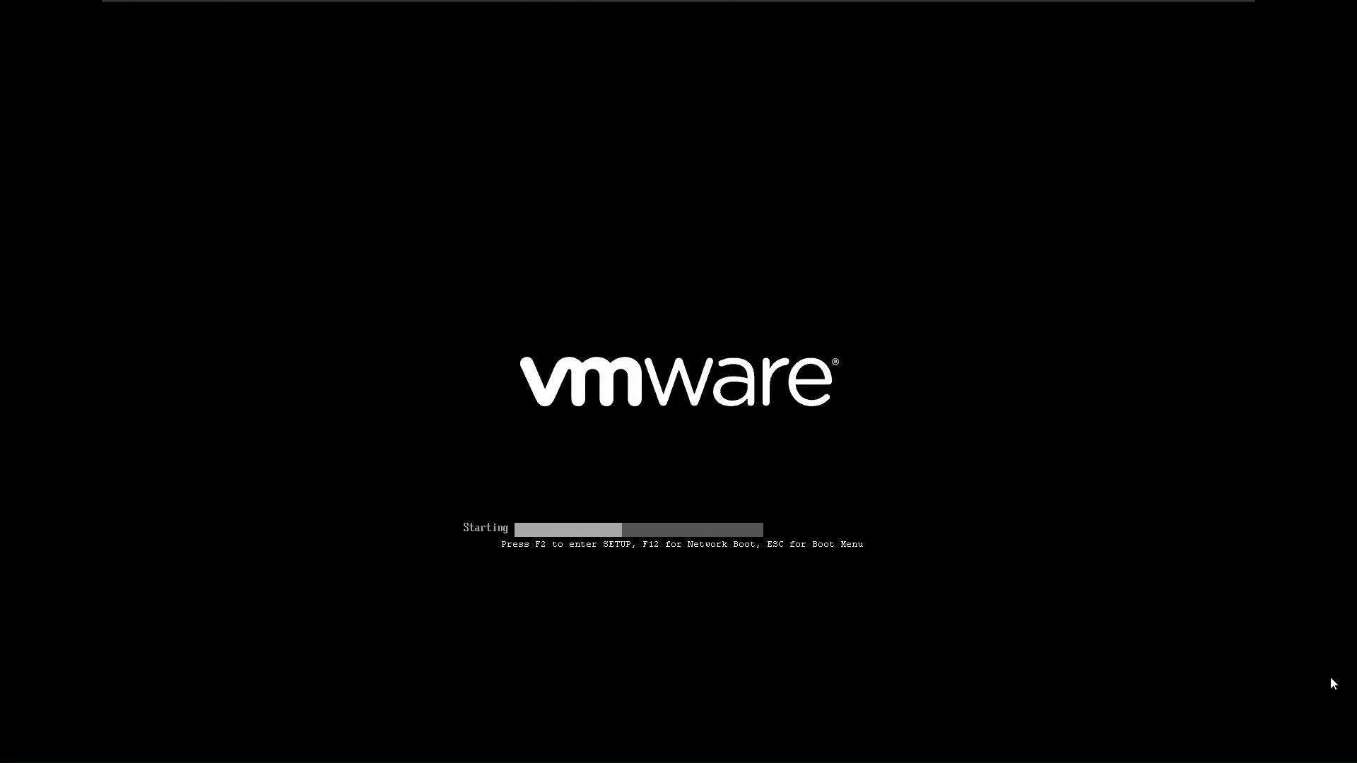
# Step: Stretch the guest display with Keep Aspect Ratio Stretch and switch the virtual machine to Exclusive Mode
pyautogui.moveTo(339, 4)
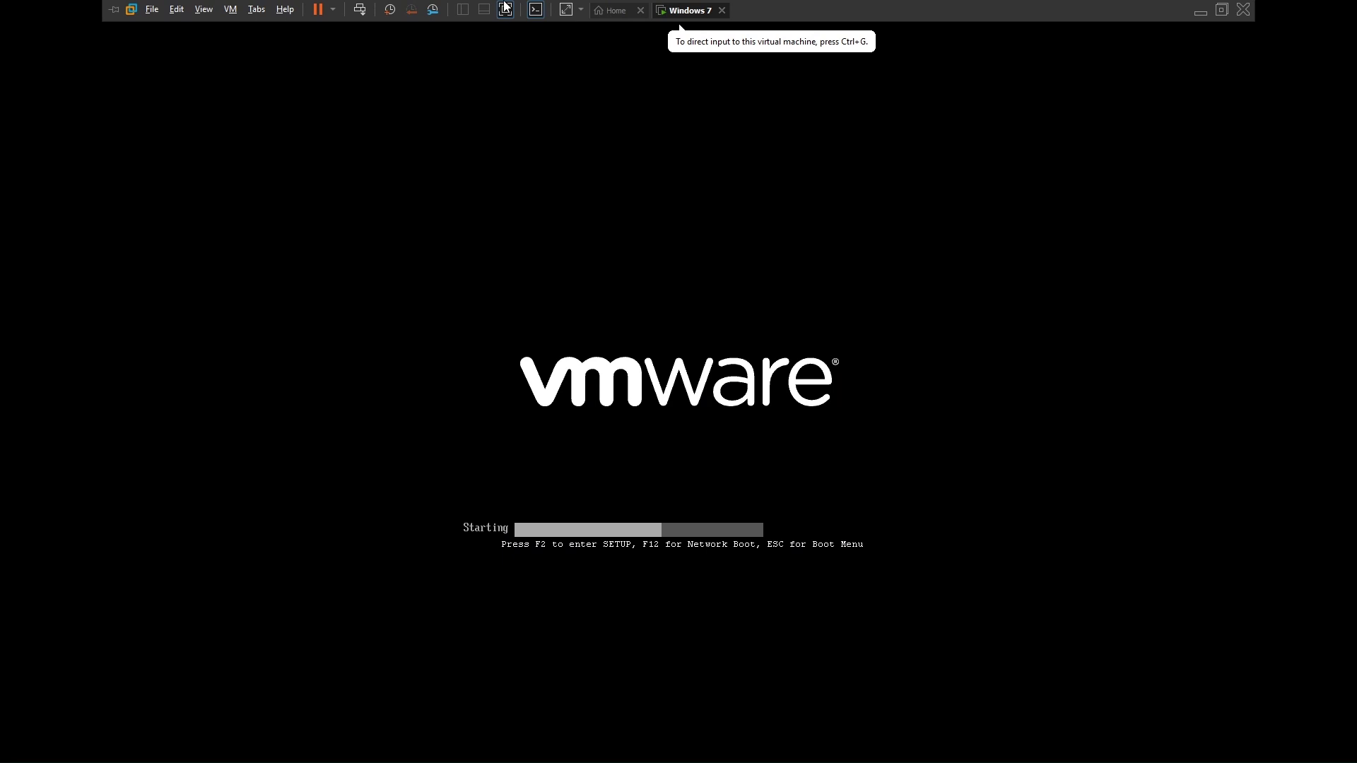
pyautogui.click(579, 10)
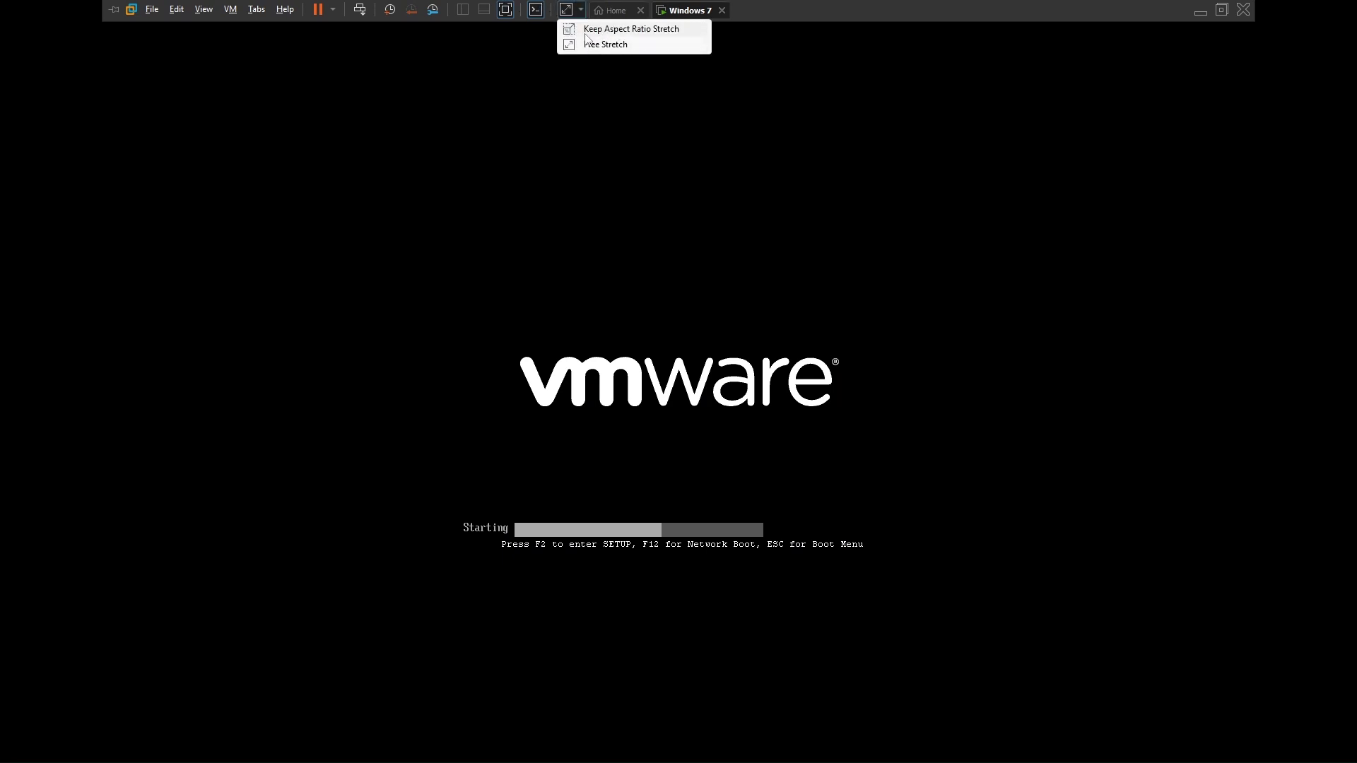
pyautogui.click(571, 28)
pyautogui.click(203, 8)
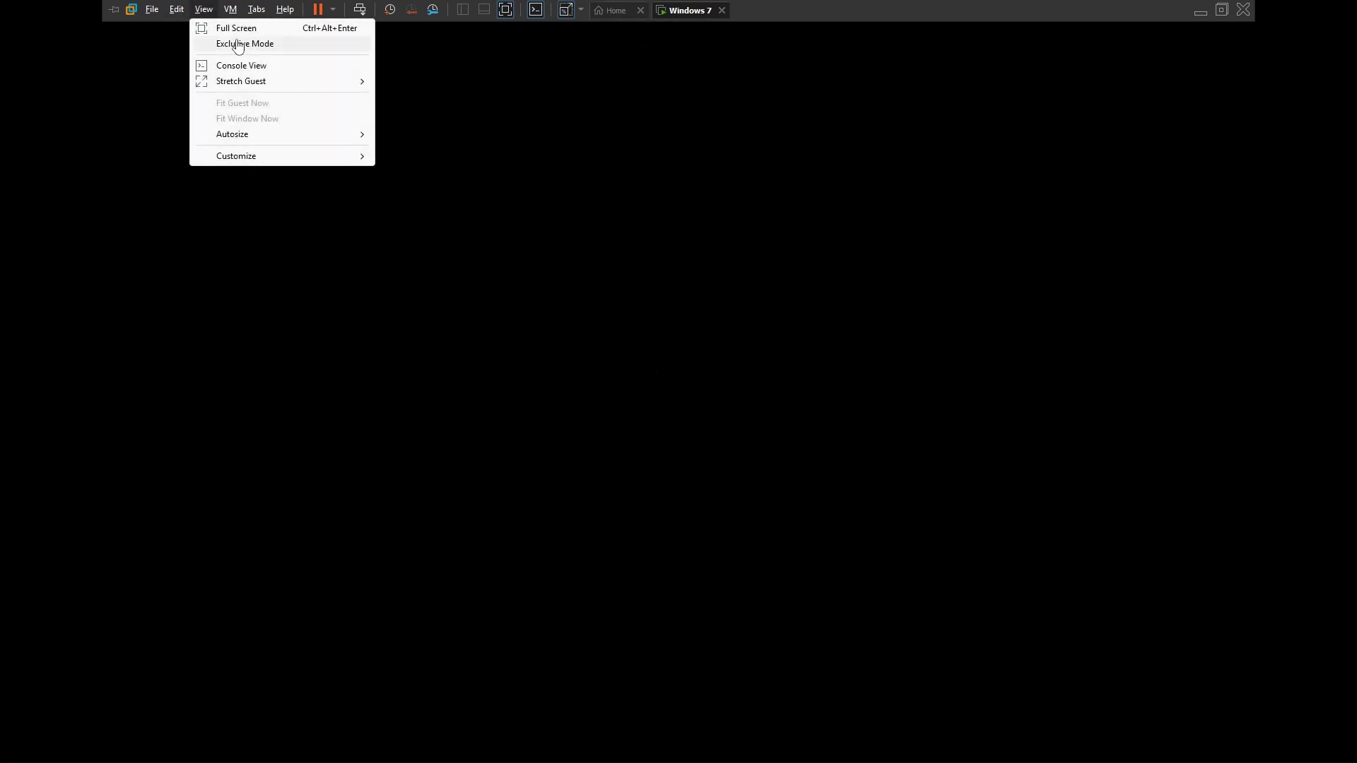
pyautogui.click(235, 42)
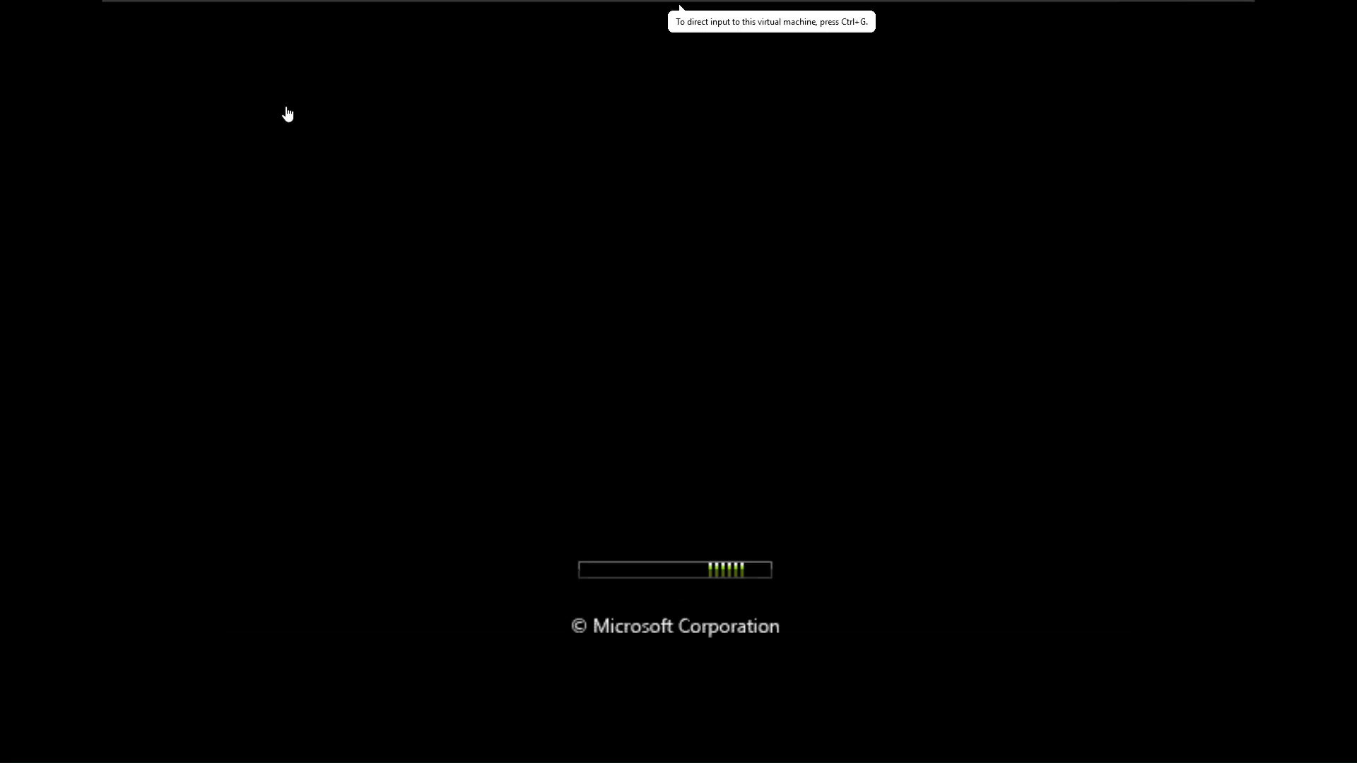
pyautogui.moveTo(359, 7)
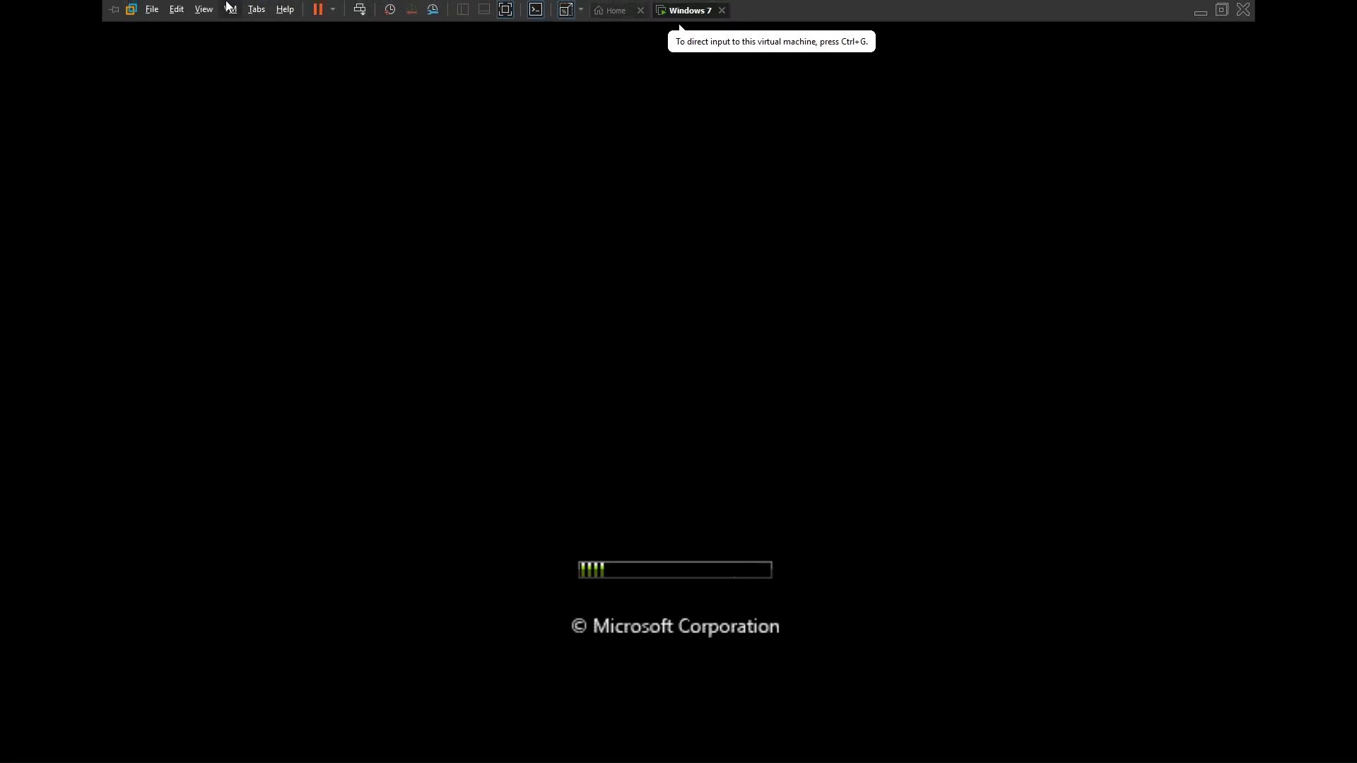
pyautogui.click(203, 8)
pyautogui.click(224, 42)
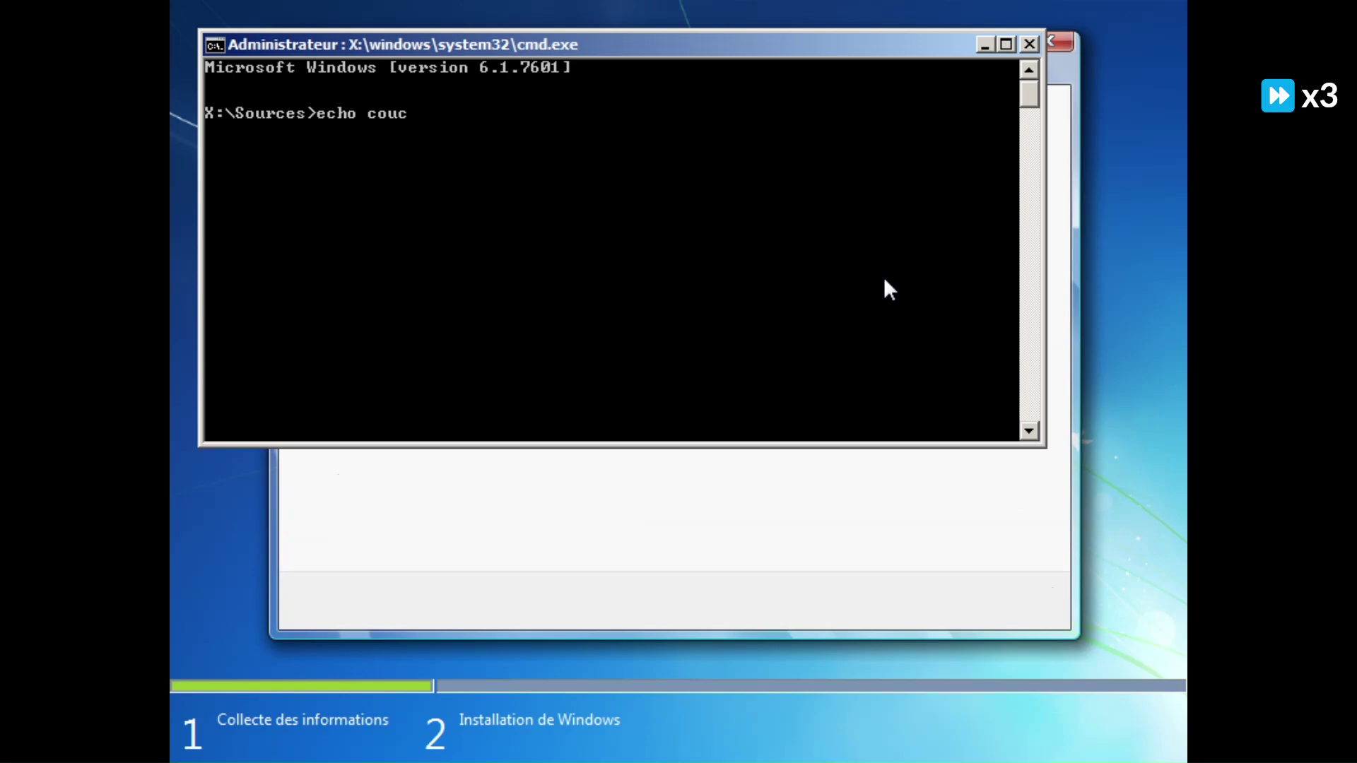
# Step: Echo "coucou" and "oui j'suis un peu con sur les bord" in the Windows setup command prompt
pyautogui.write('ou')
pyautogui.press('Return')
pyautogui.write("echo oui j'suis un peu con sur les bord")
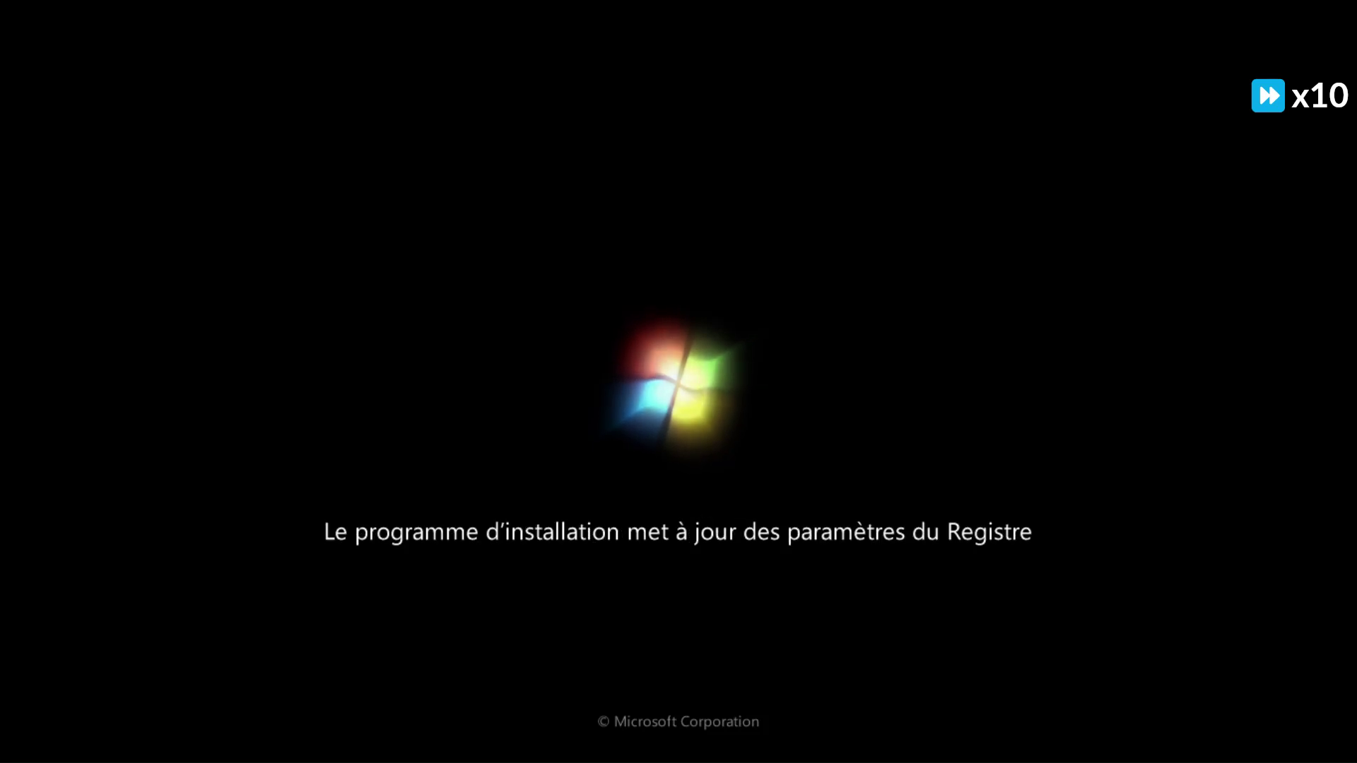
# Step: Open a command prompt during the installation, echo a remark about the better display, and exit the prompt
pyautogui.hotkey('shift', 'F10')
pyautogui.write('echo déjà on a un peu meilleur affichage mais surtout en CMD plus beau wde')
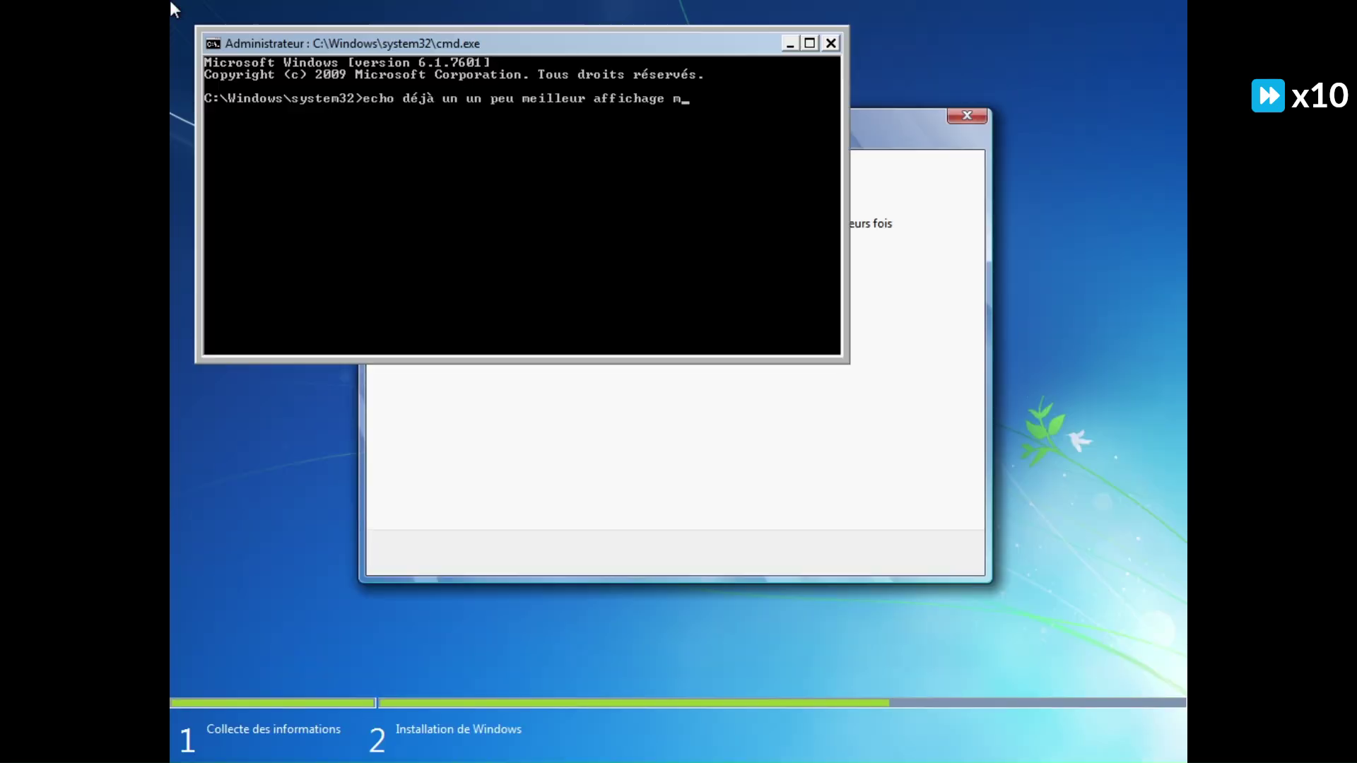
pyautogui.press('Return')
pyautogui.write('exit')
pyautogui.press('Return')
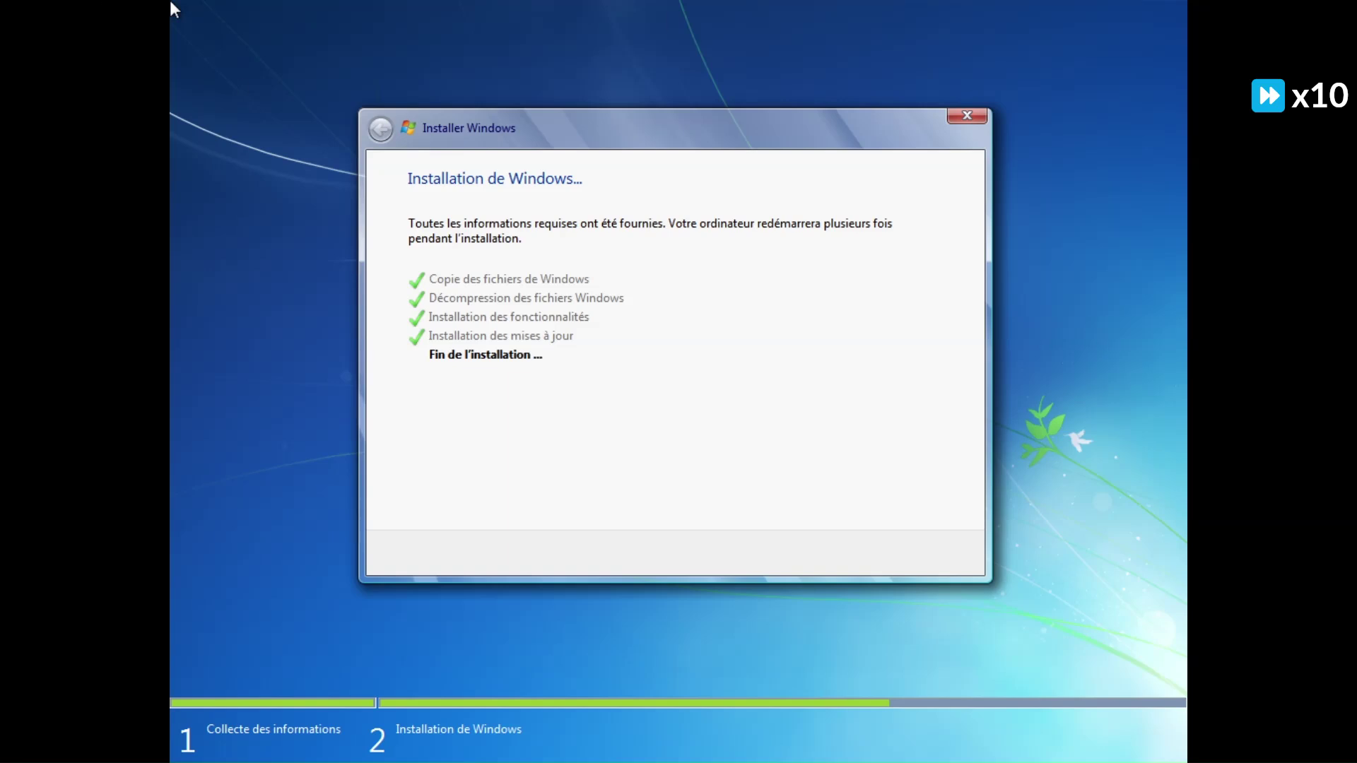
pyautogui.click(173, 9)
pyautogui.click(228, 44)
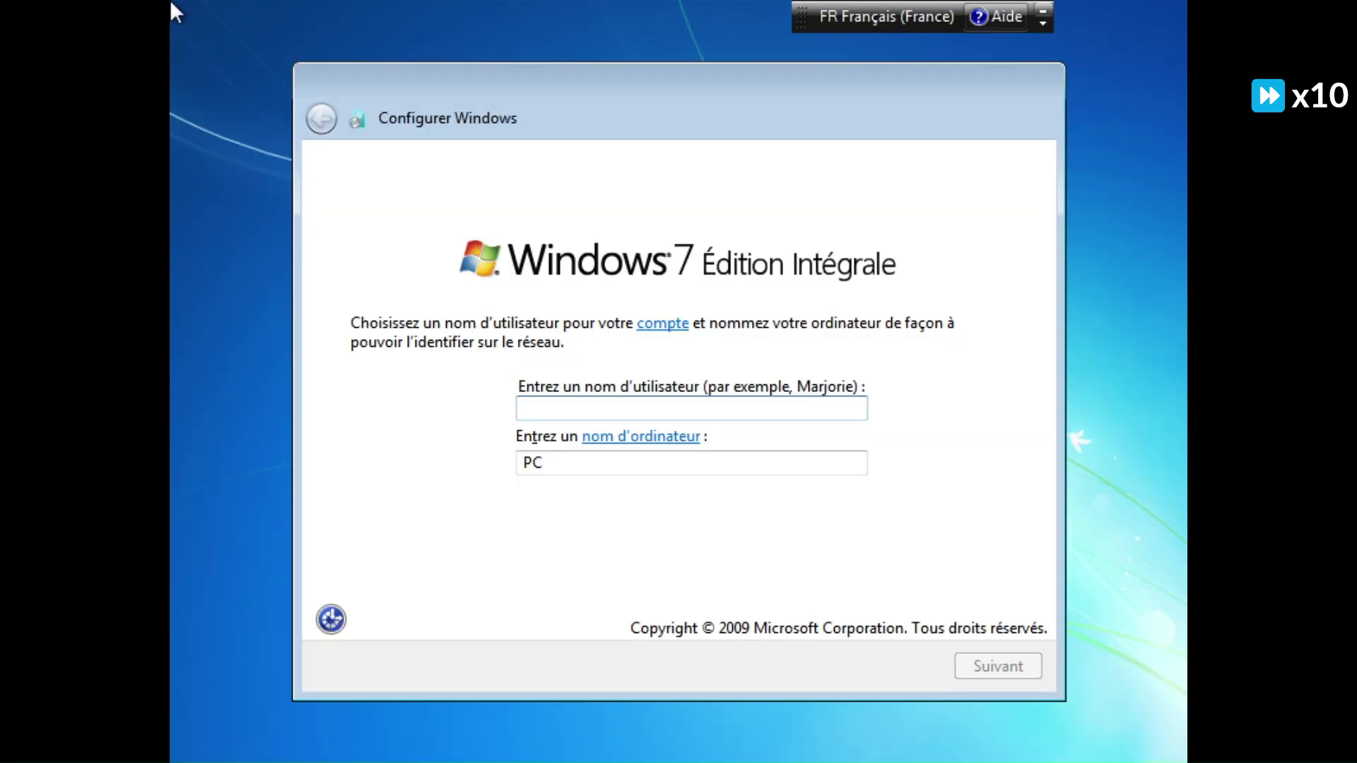
# Step: Enter the account's user name, name the computer VMWINDOWS7 and continue
pyautogui.write('The_French_Geek')
pyautogui.press('Tab')
pyautogui.write('VMWIN7')
pyautogui.press('Return')
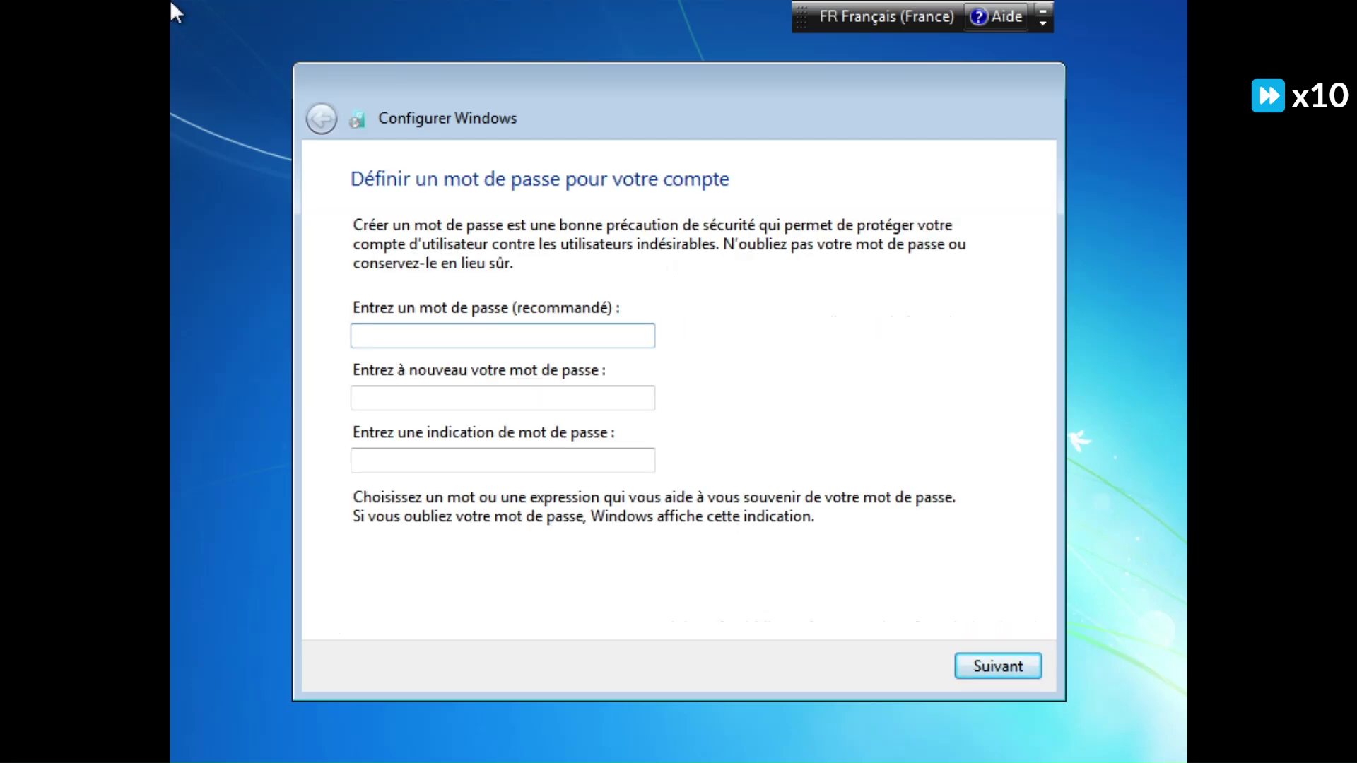
# Step: Enter and confirm the account password with a password hint, and complete the remaining Windows configuration pages
pyautogui.write('●●●●●●●●●●●')
pyautogui.press('Tab')
pyautogui.write('●●●●●●●●●●●')
pyautogui.press('Tab')
pyautogui.write('None')
pyautogui.press('Return')
pyautogui.click(893, 664)
pyautogui.click(495, 338)
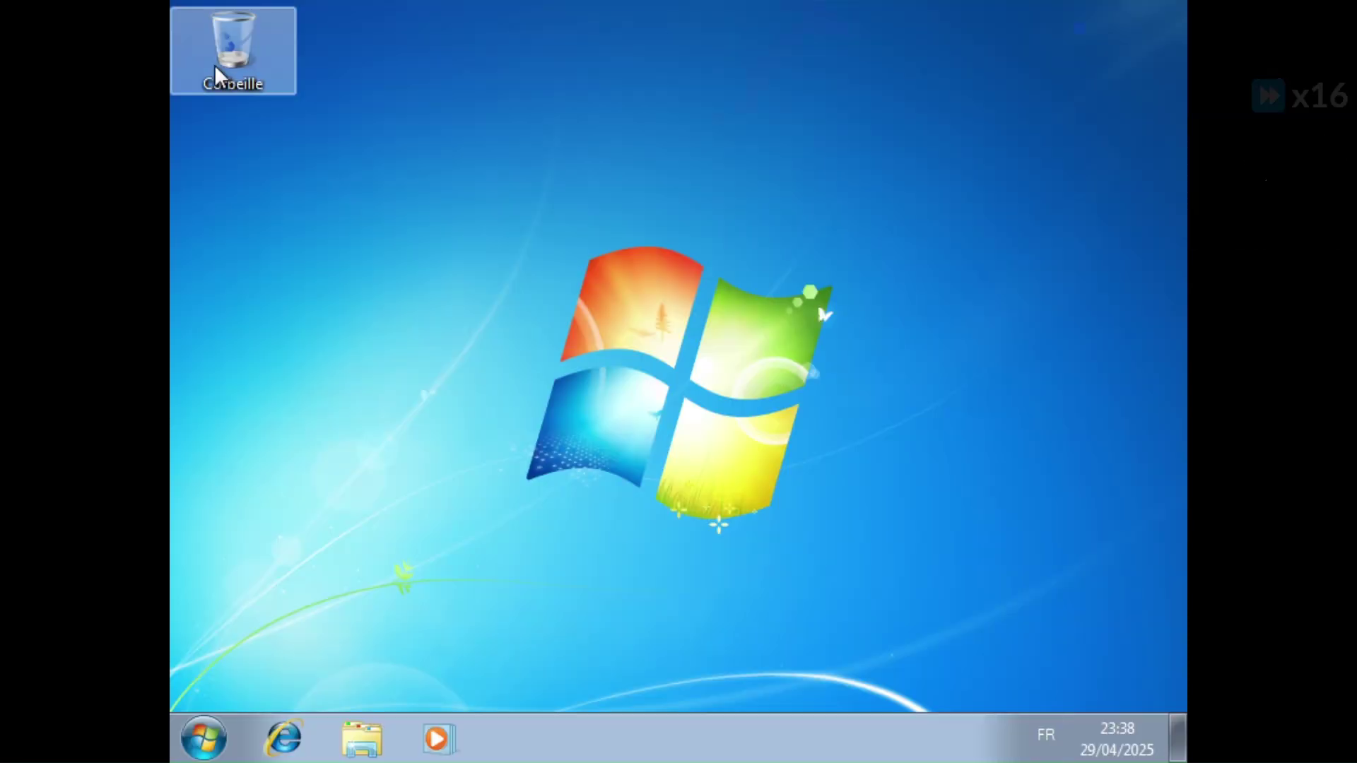
# Step: Open the Ordinateur window in the guest and take the virtual machine out of full screen
pyautogui.click(757, 426)
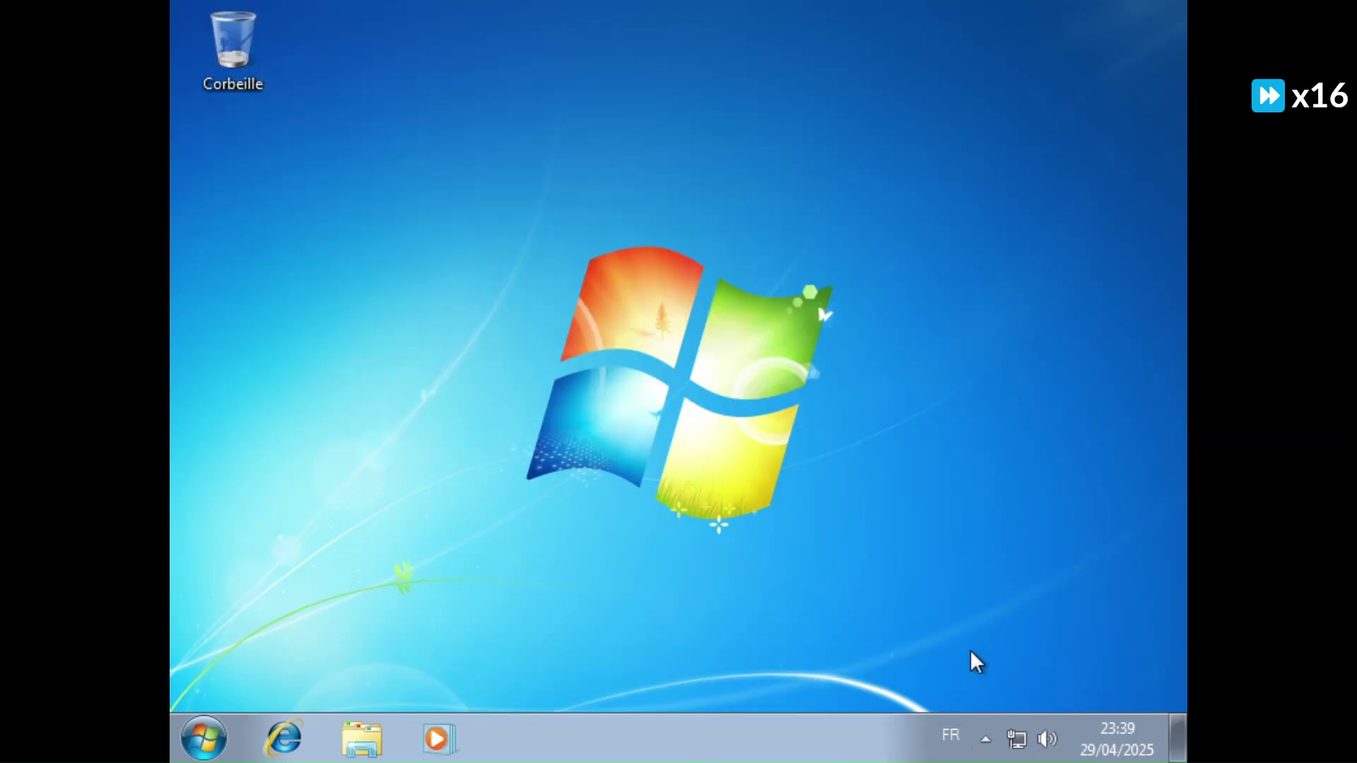
pyautogui.press('super+e')
pyautogui.click(241, 11)
pyautogui.hotkey('ctrl', 'alt', 'Return')
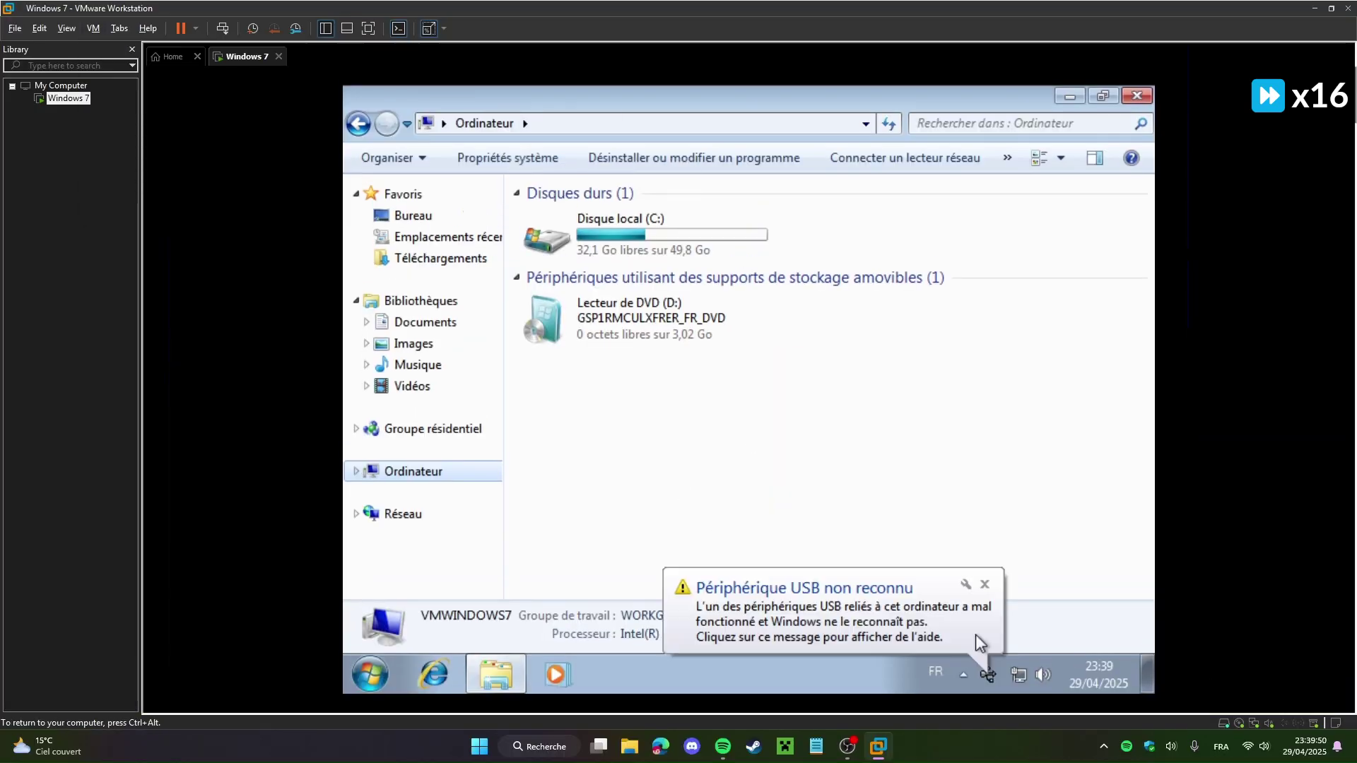
# Step: Search the guest's Start menu for "gest" and open the matching result
pyautogui.click(148, 28)
pyautogui.click(370, 673)
pyautogui.write('gest')
pyautogui.press('Return')
# Step: Load the disc image labelled Desktop, containing VMware Tools, into the guest's DVD drive and open its files in full screen
pyautogui.click(93, 28)
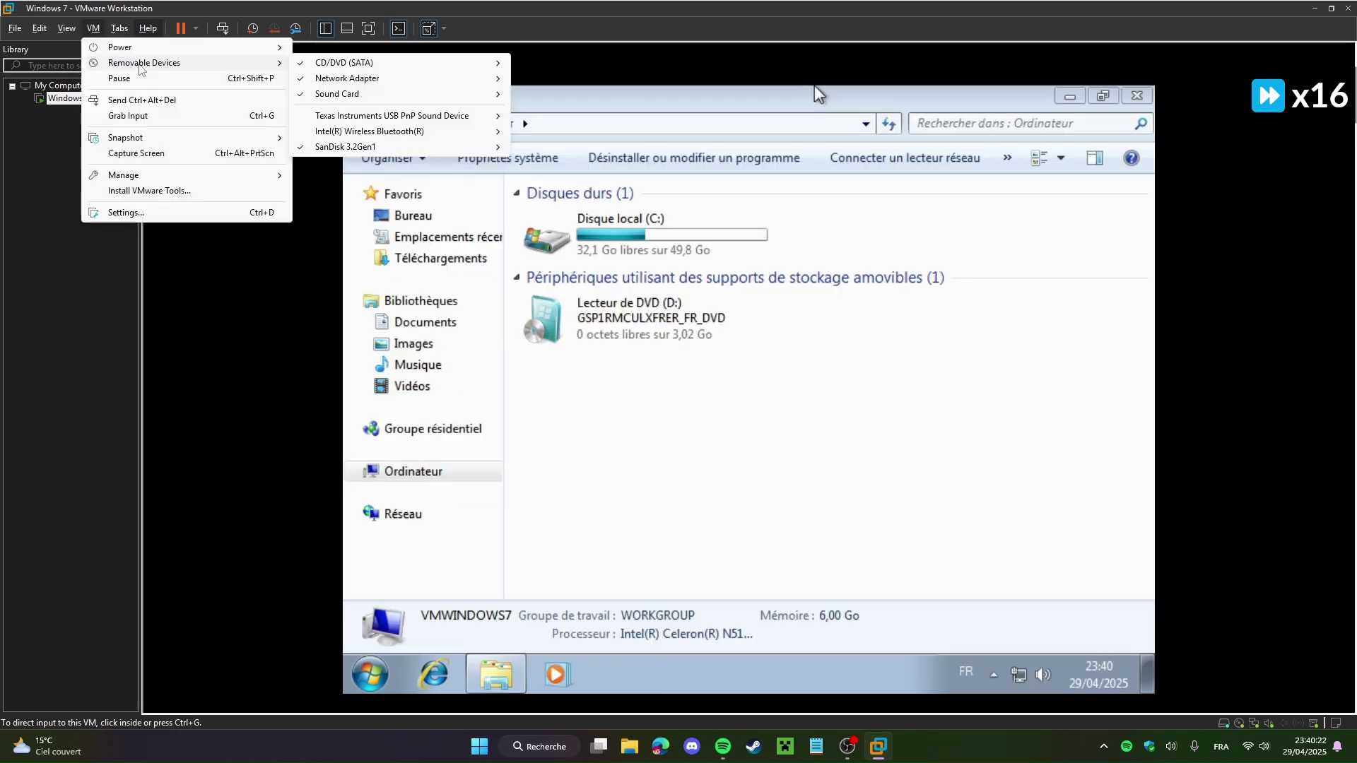
pyautogui.click(121, 209)
pyautogui.click(1311, 746)
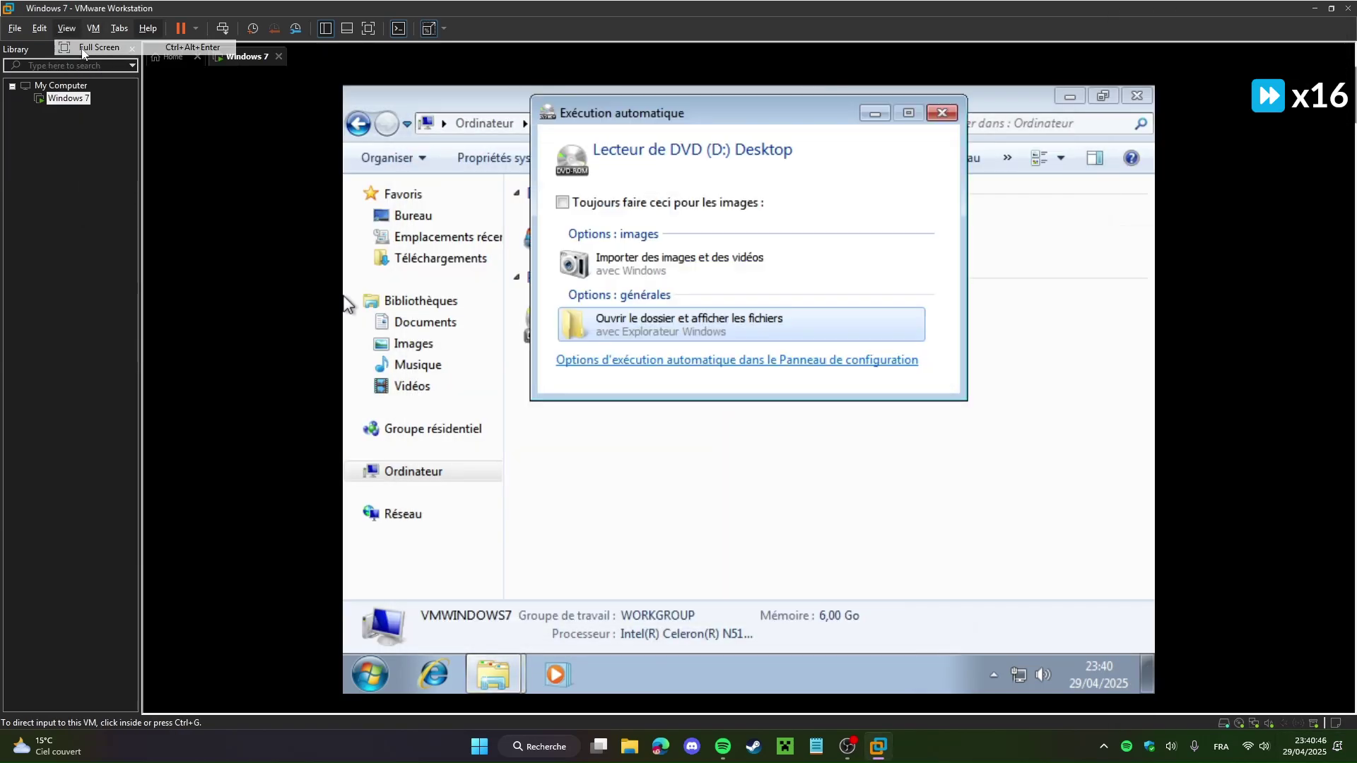
pyautogui.click(727, 318)
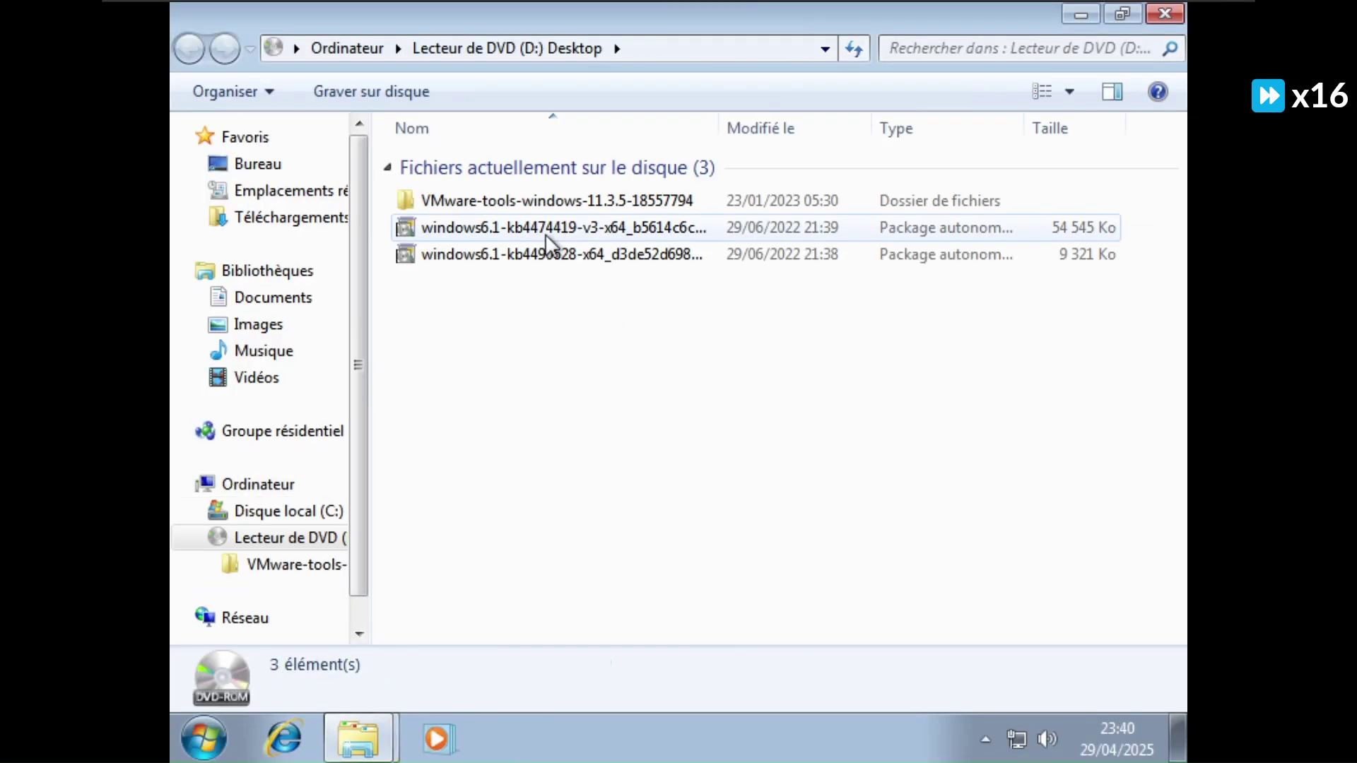
# Step: Install the windows6.1-kb4474419 update from the disc, and launch the VMware Tools setup from the guest's DVD drive
pyautogui.doubleClick(545, 227)
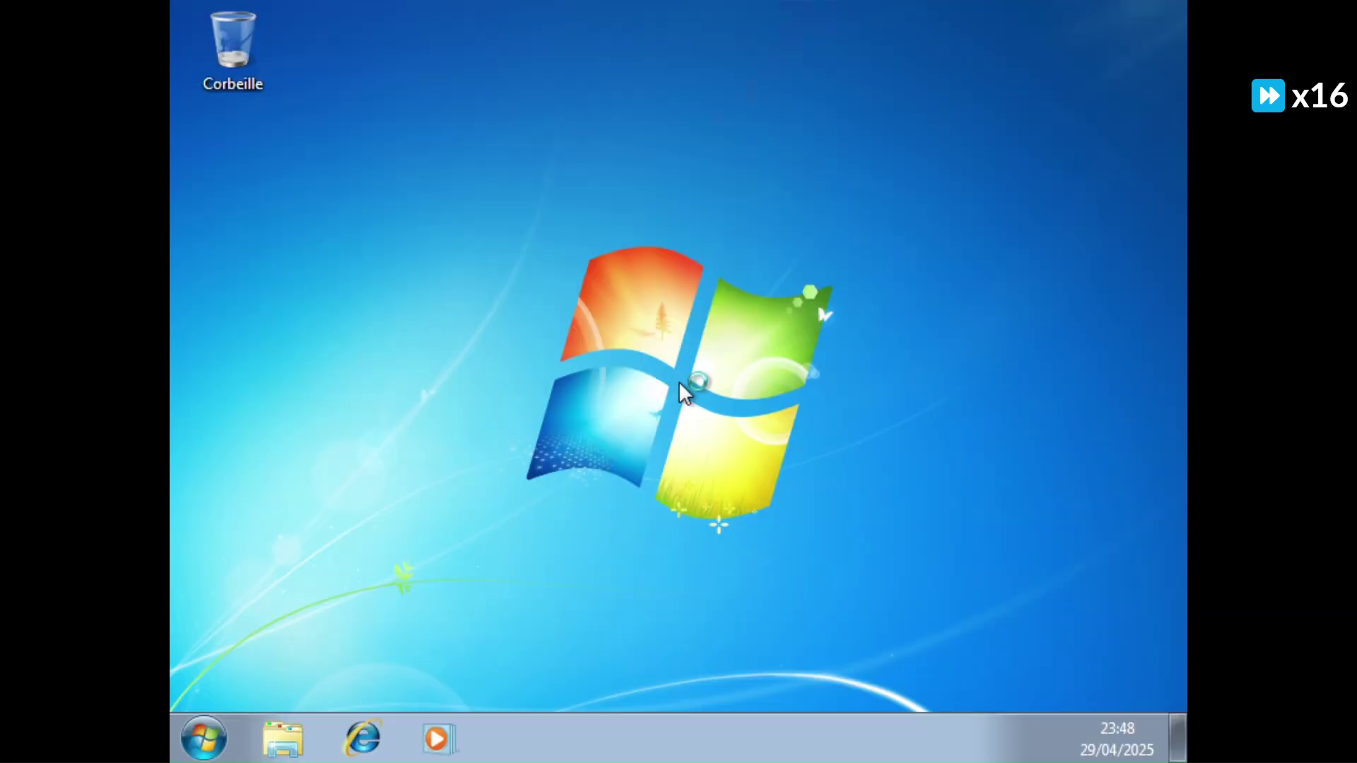
pyautogui.press('super+e')
pyautogui.click(309, 494)
pyautogui.doubleClick(450, 318)
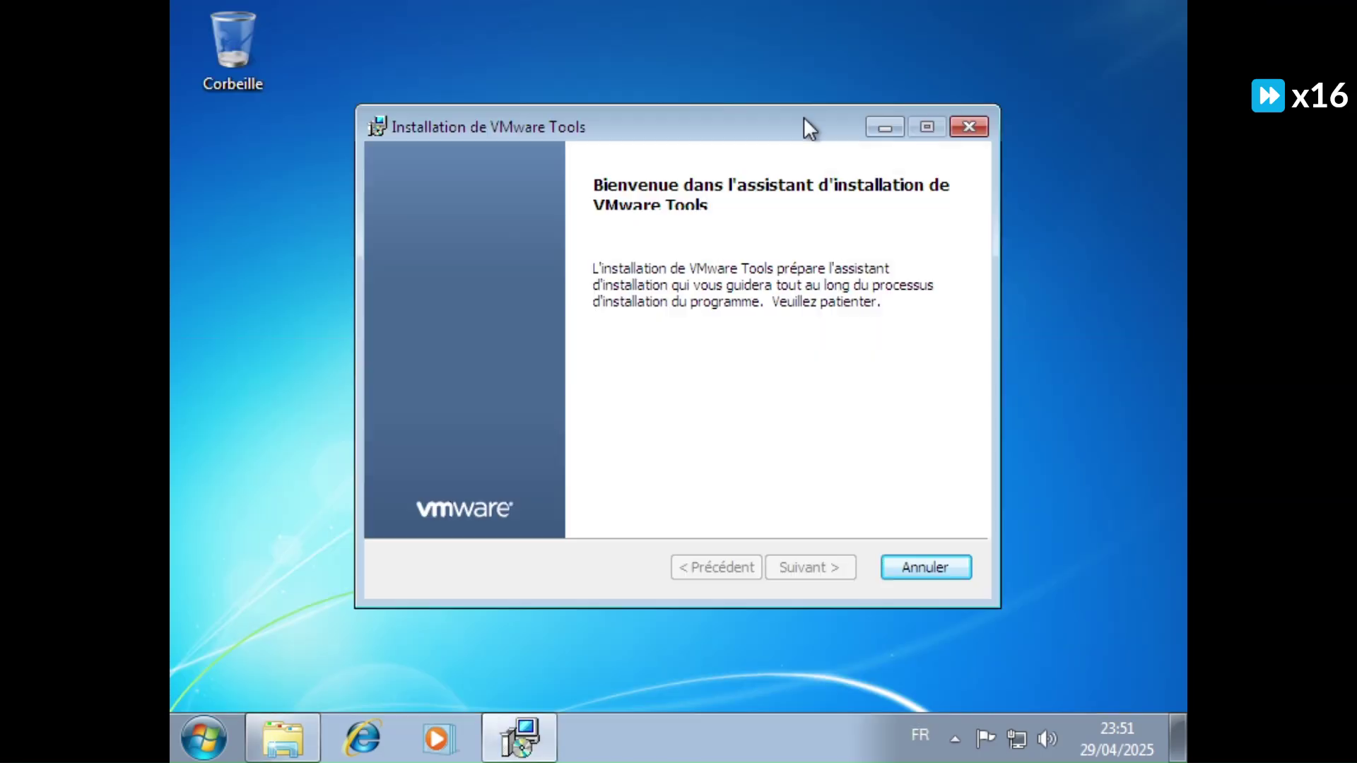
# Step: Complete the VMware Tools installation wizard and restart the guest
pyautogui.click(800, 566)
pyautogui.click(800, 566)
pyautogui.click(799, 566)
pyautogui.click(565, 9)
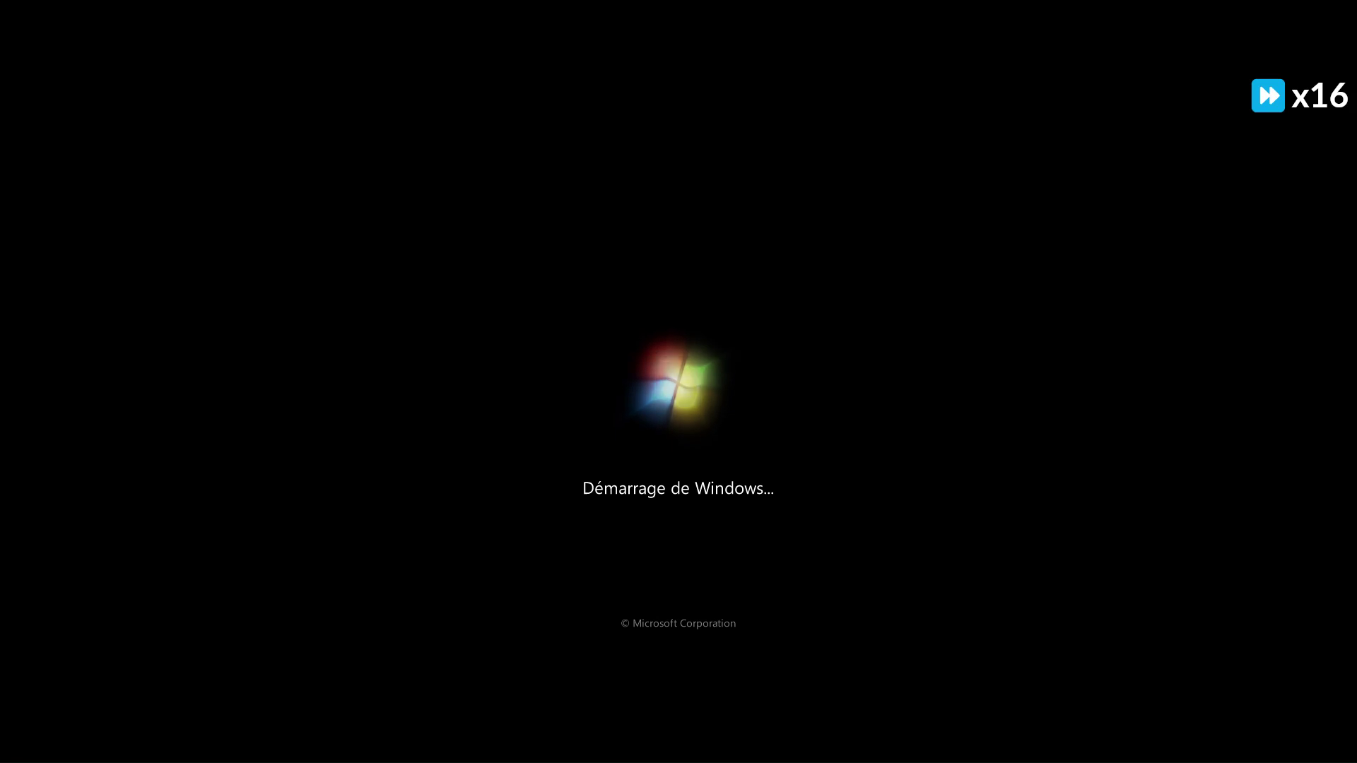
# Step: Apply the Windows 7 Aero theme in the guest's personalization settings and close the window
pyautogui.click(203, 8)
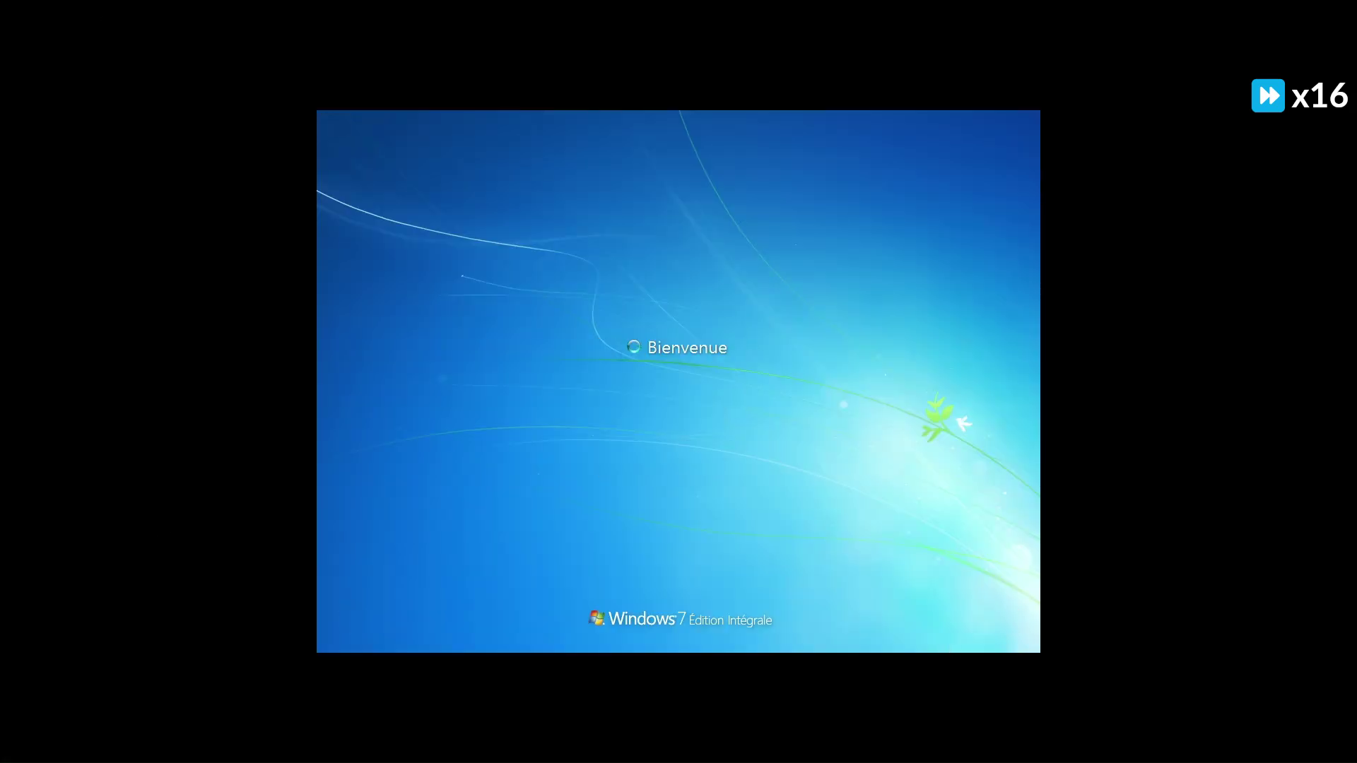
pyautogui.click(230, 44)
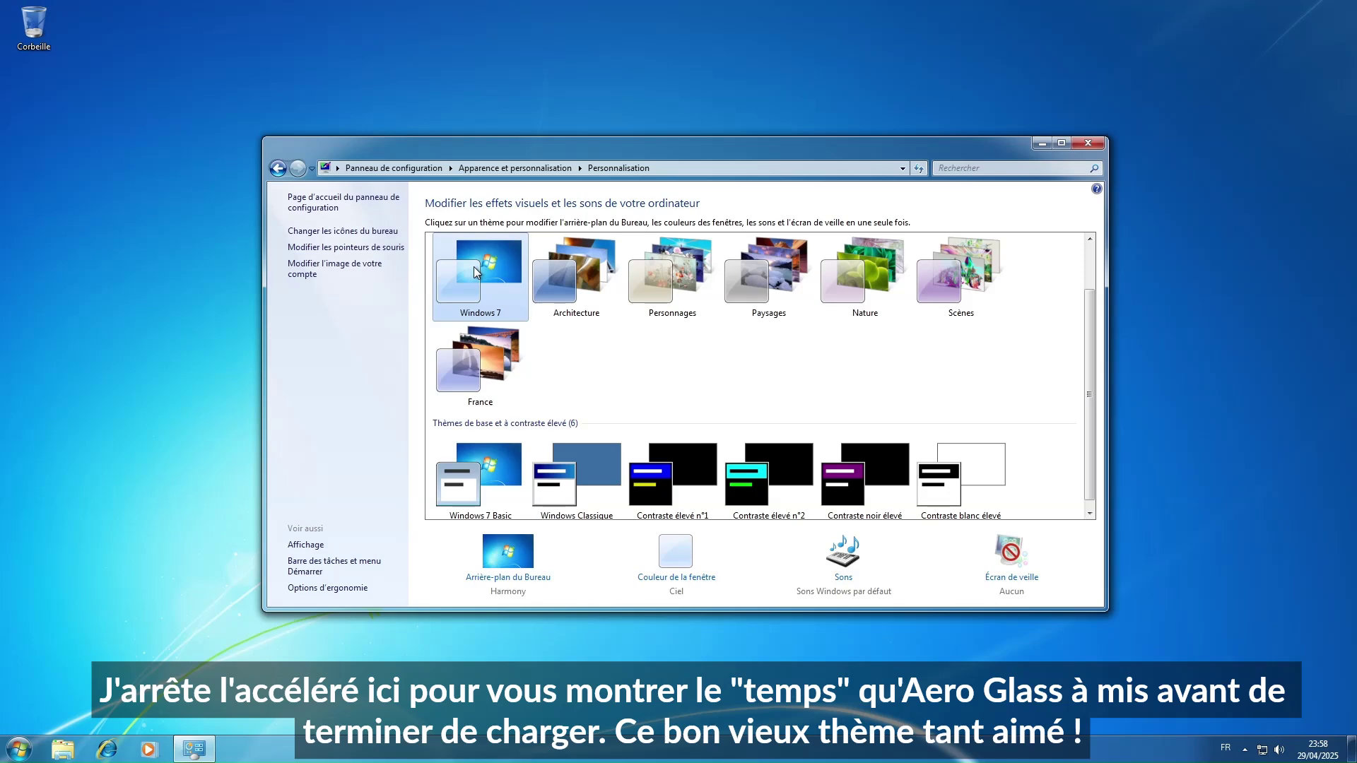
pyautogui.click(1092, 145)
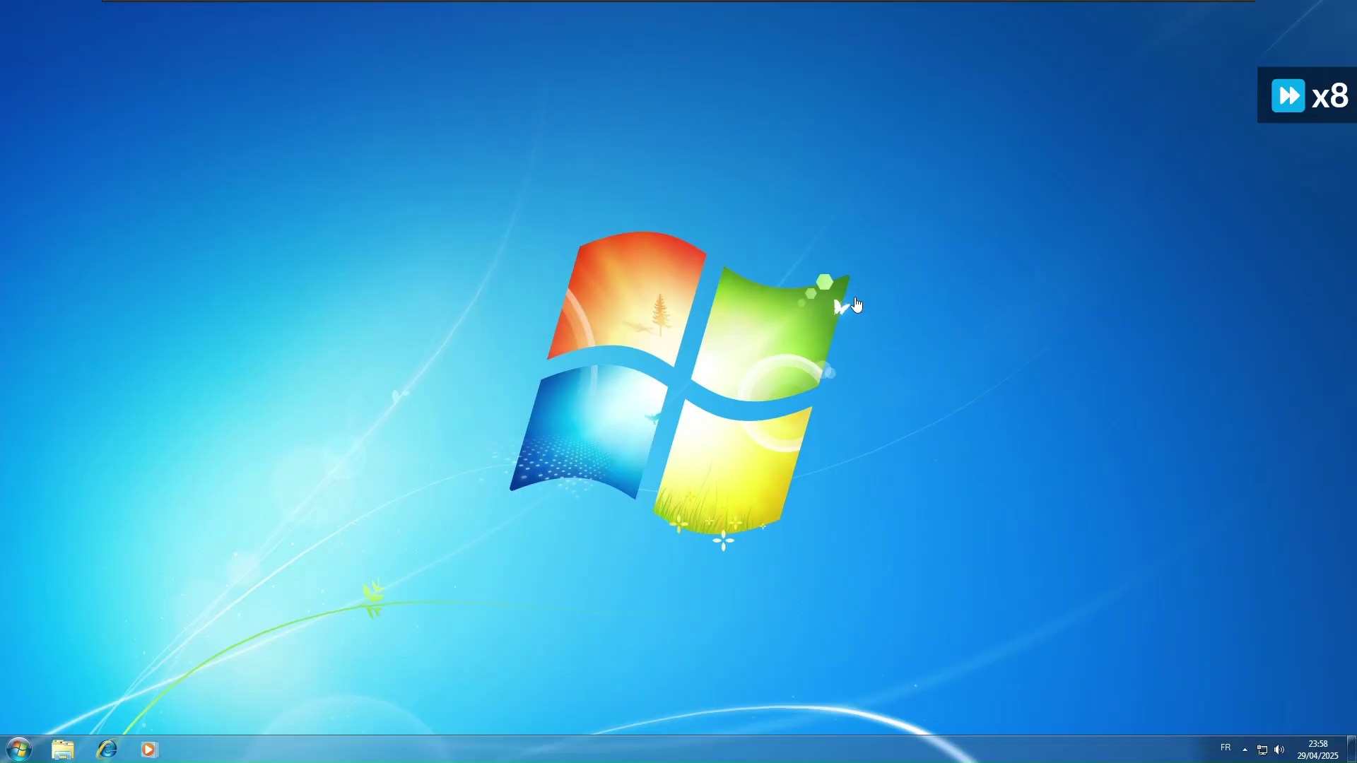
# Step: Open the host folder F:\VMWare\Windows 7 and move its window aside to reveal the guest desktop
pyautogui.click(126, 605)
pyautogui.doubleClick(286, 182)
pyautogui.doubleClick(287, 182)
pyautogui.moveTo(494, 42); pyautogui.dragTo(996, 70)
pyautogui.click(801, 193)
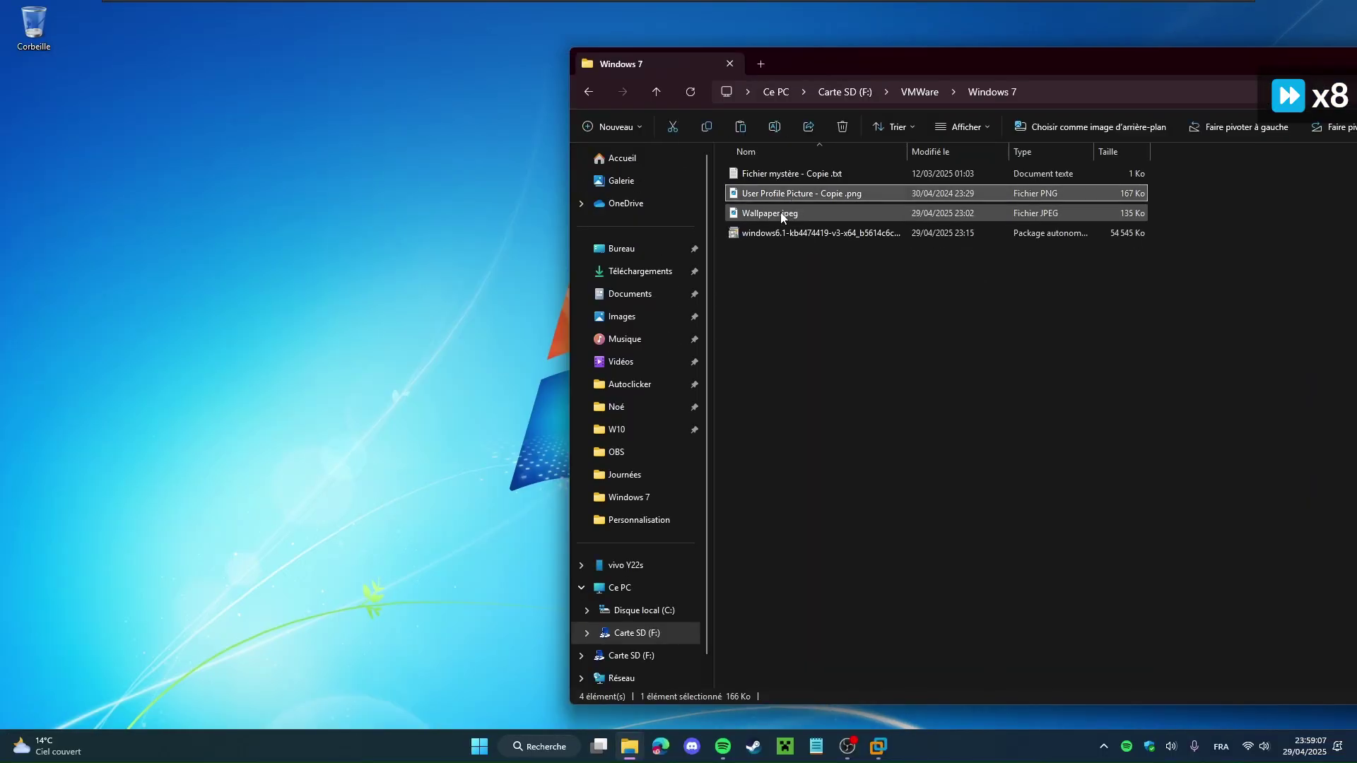
# Step: Copy Fichier mystère - Copie.txt, User Profile Picture - Copie.png and Wallpaper.jpeg from the host folder to the guest desktop
pyautogui.keyDown('shift'); pyautogui.click(780, 212); pyautogui.keyUp('shift')
pyautogui.moveTo(780, 212); pyautogui.dragTo(951, 282)
pyautogui.keyDown('ctrl'); pyautogui.click(791, 173); pyautogui.keyUp('ctrl')
pyautogui.hotkey('ctrl', 'c')
pyautogui.hotkey('alt', 'Tab')
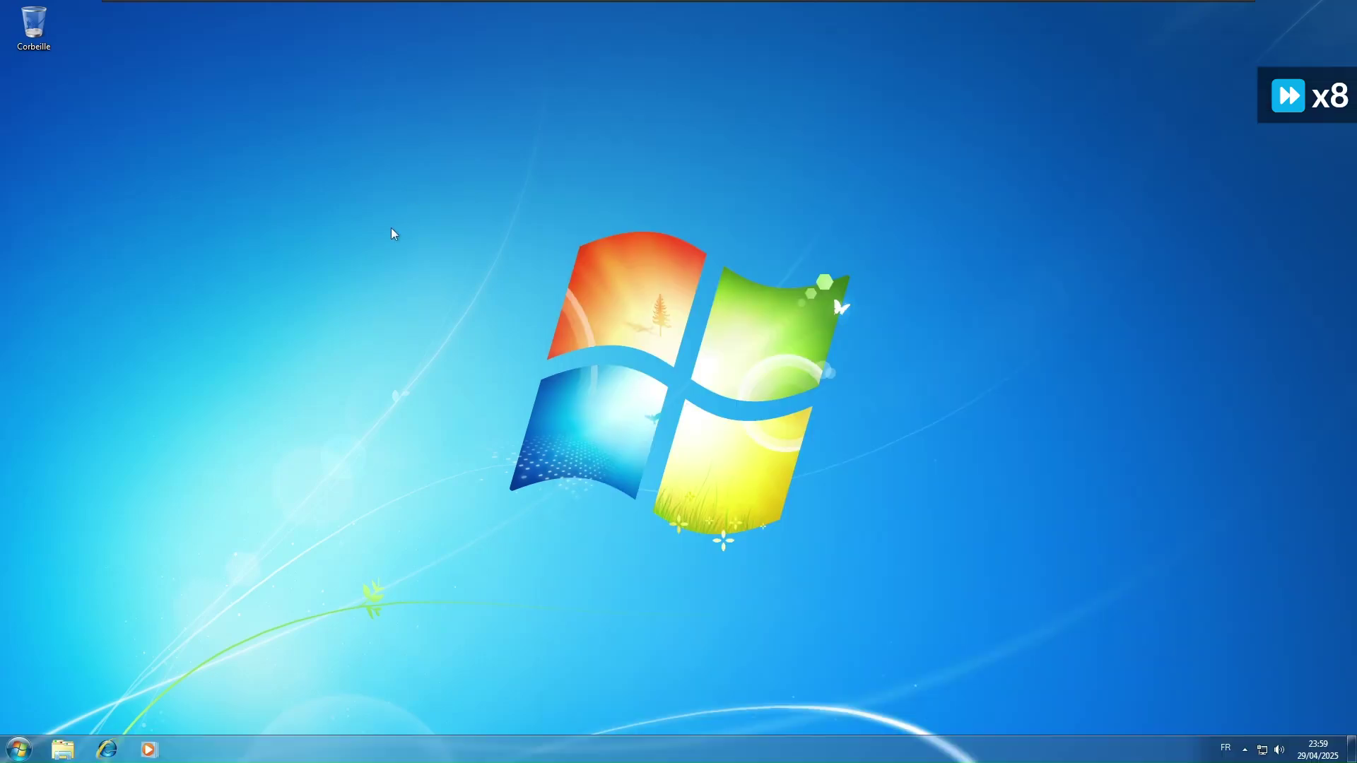
pyautogui.hotkey('ctrl', 'v')
# Step: Set the Wallpaper image on the guest desktop as the desktop background
pyautogui.rightClick(388, 324)
pyautogui.click(563, 328)
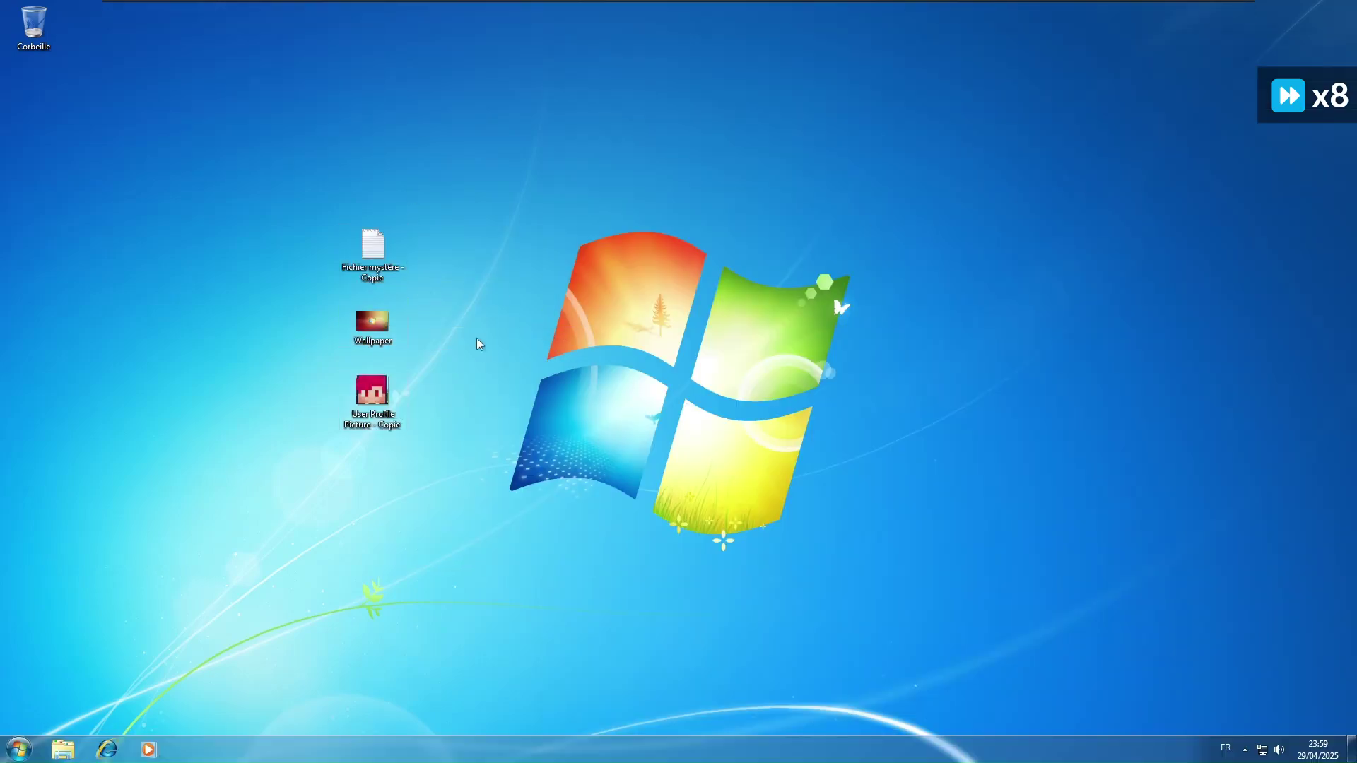
pyautogui.rightClick(384, 327)
pyautogui.click(464, 325)
# Step: Change the guest account's picture to the User Profile Picture - Copie image by browsing for other images
pyautogui.click(19, 749)
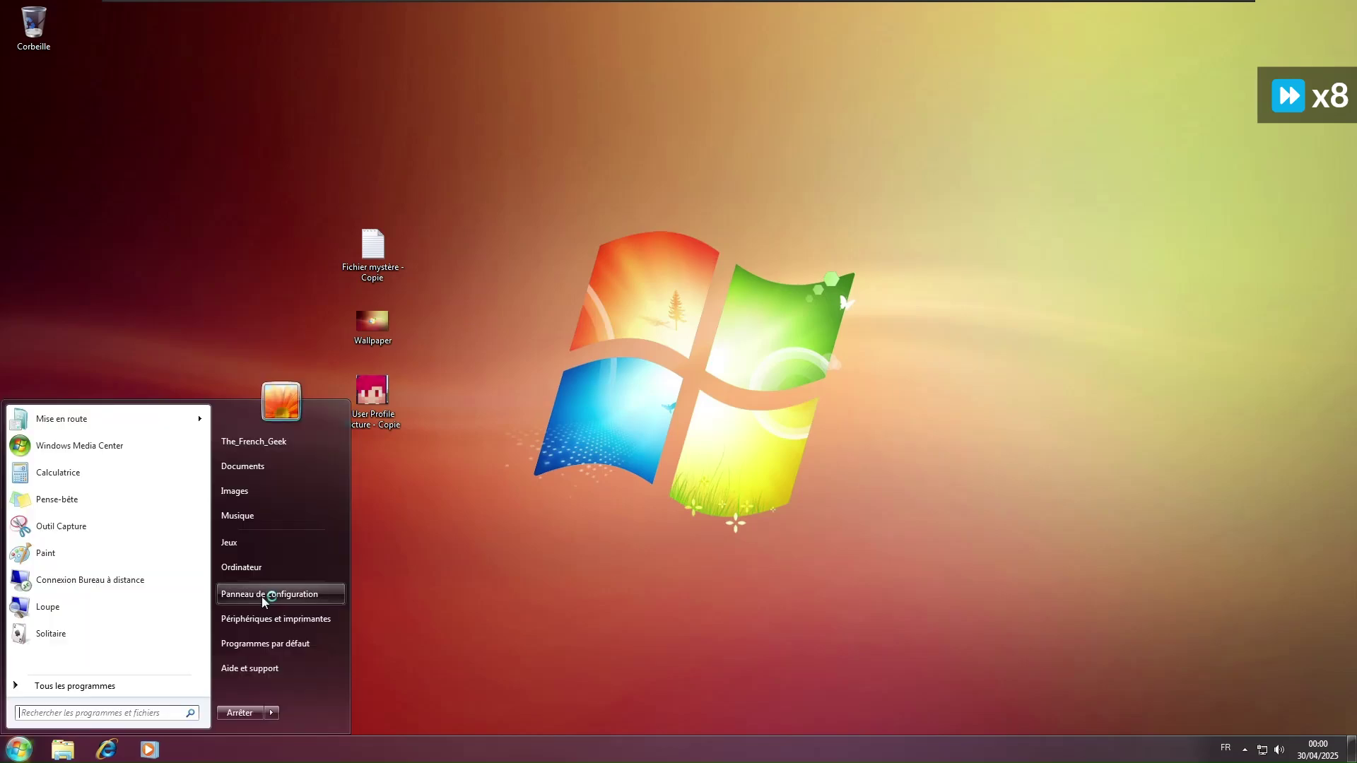
pyautogui.click(268, 595)
pyautogui.click(749, 240)
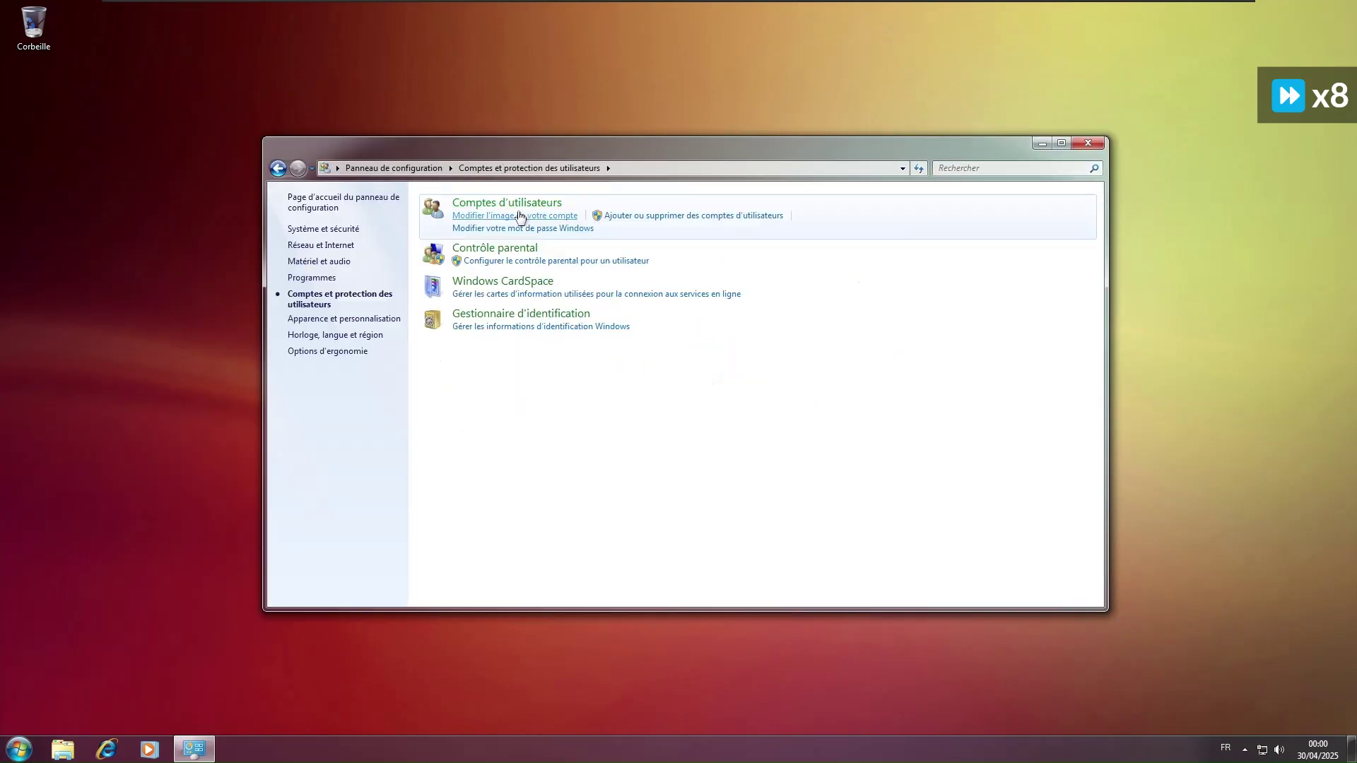
pyautogui.click(519, 210)
pyautogui.click(486, 260)
pyautogui.click(534, 490)
pyautogui.click(820, 515)
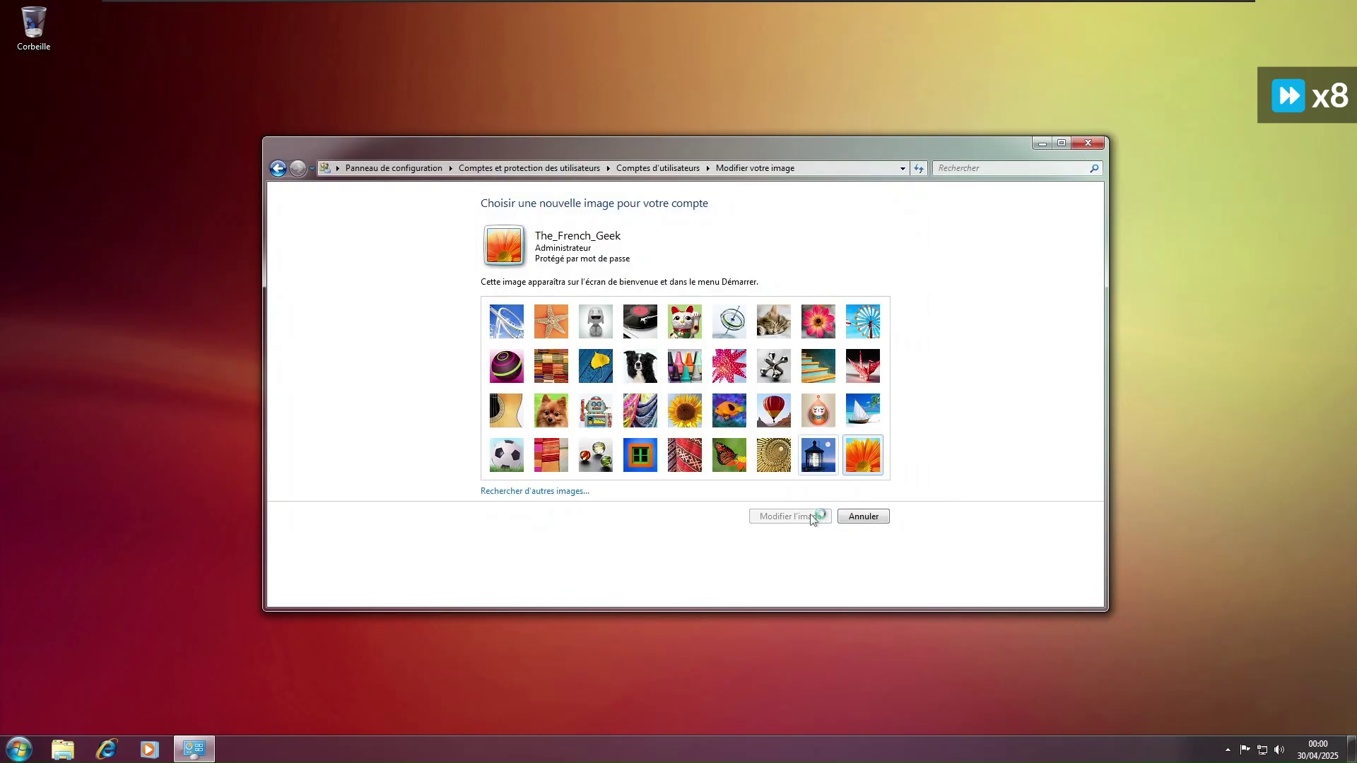
pyautogui.click(812, 516)
# Step: Open the guest's Images library, enlarge its window and move User Profile Picture - Copie and Wallpaper into it
pyautogui.click(19, 749)
pyautogui.click(246, 485)
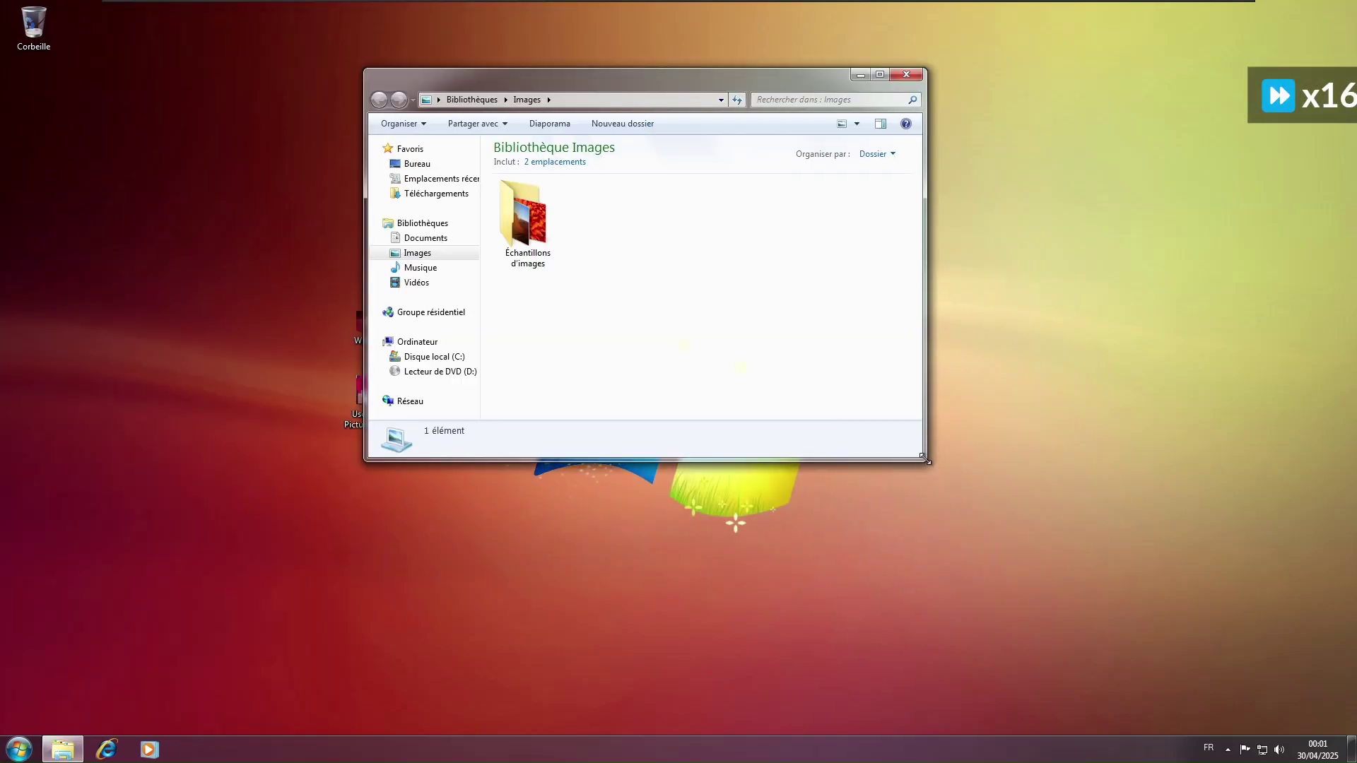
pyautogui.moveTo(924, 470); pyautogui.dragTo(1332, 648)
# Step: Extract Windows Loader v2.2.2.7z from the host's Téléchargements folder into F:\VMWare with 7-Zip, and open that destination folder
pyautogui.click(640, 271)
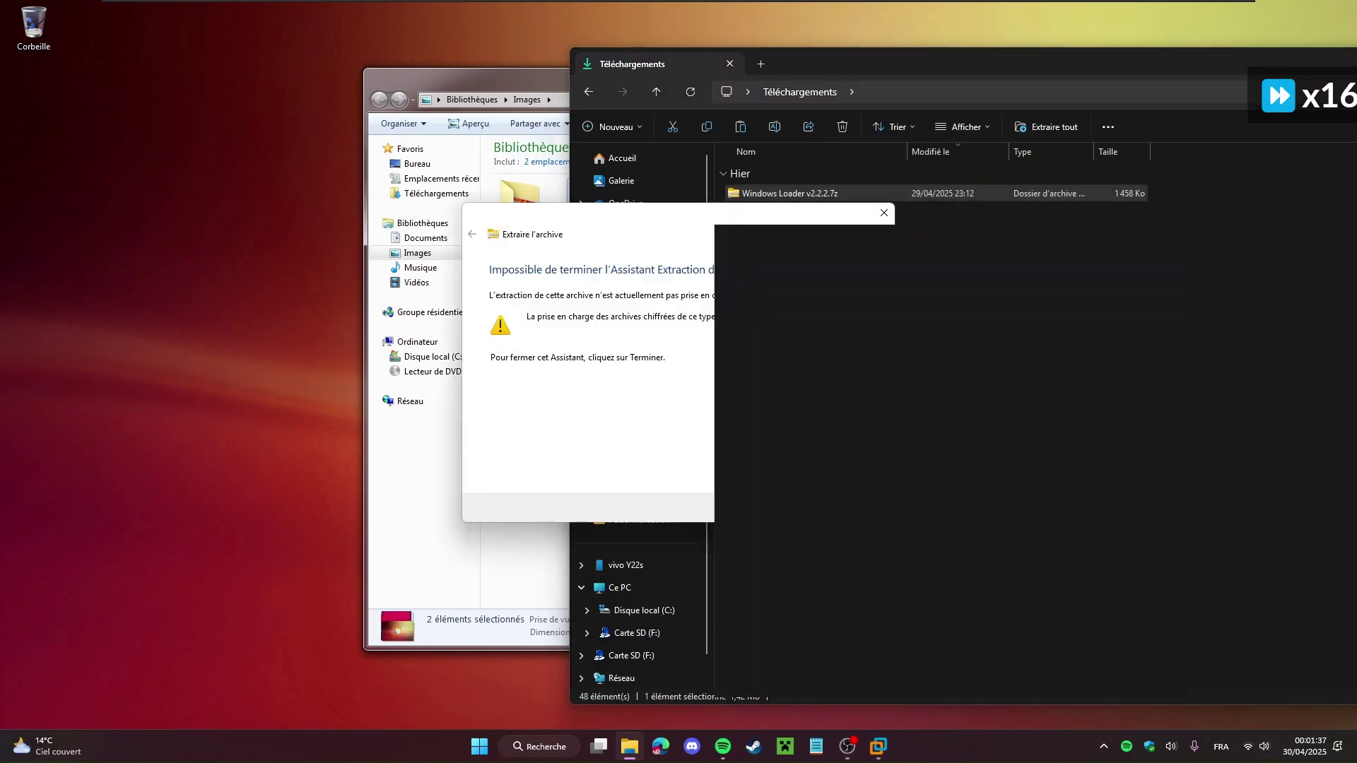
pyautogui.rightClick(813, 193)
pyautogui.click(586, 312)
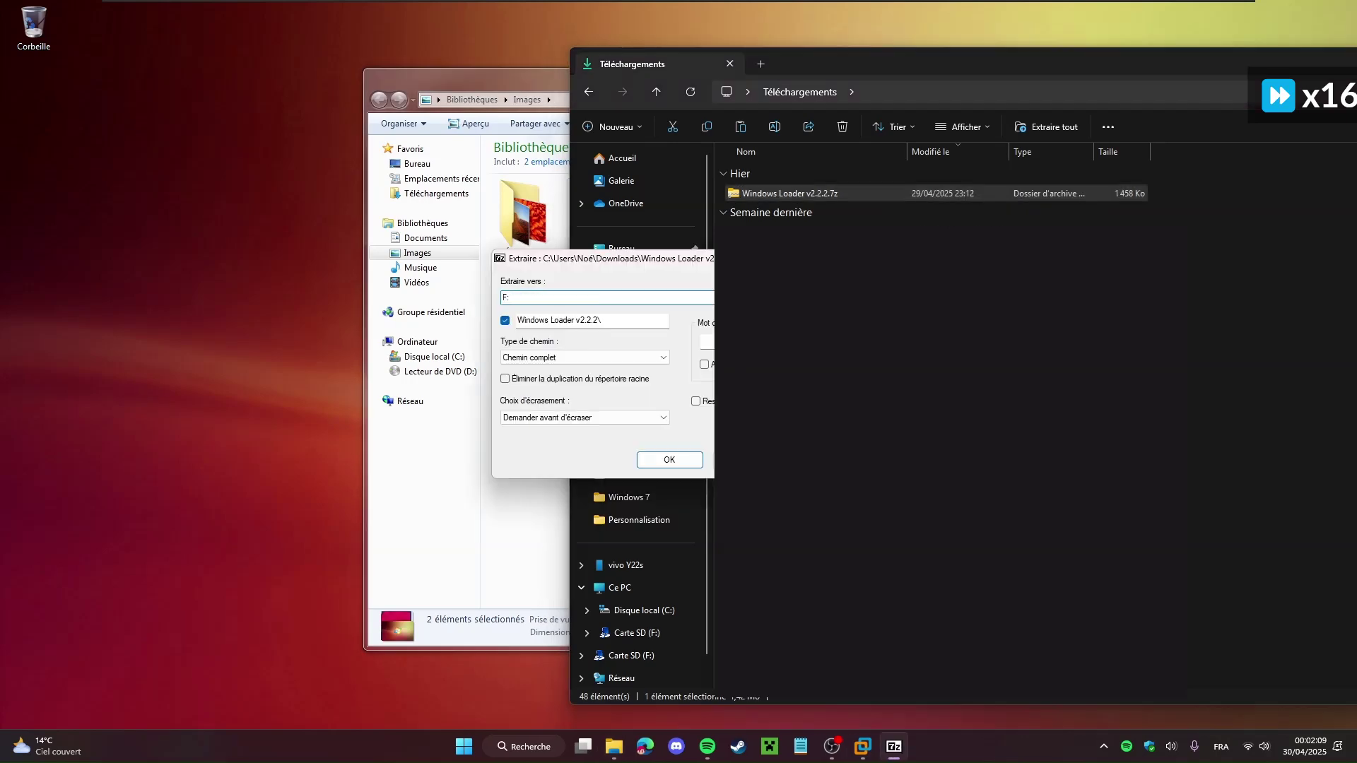
pyautogui.click(599, 454)
pyautogui.click(673, 402)
pyautogui.click(631, 632)
pyautogui.doubleClick(780, 214)
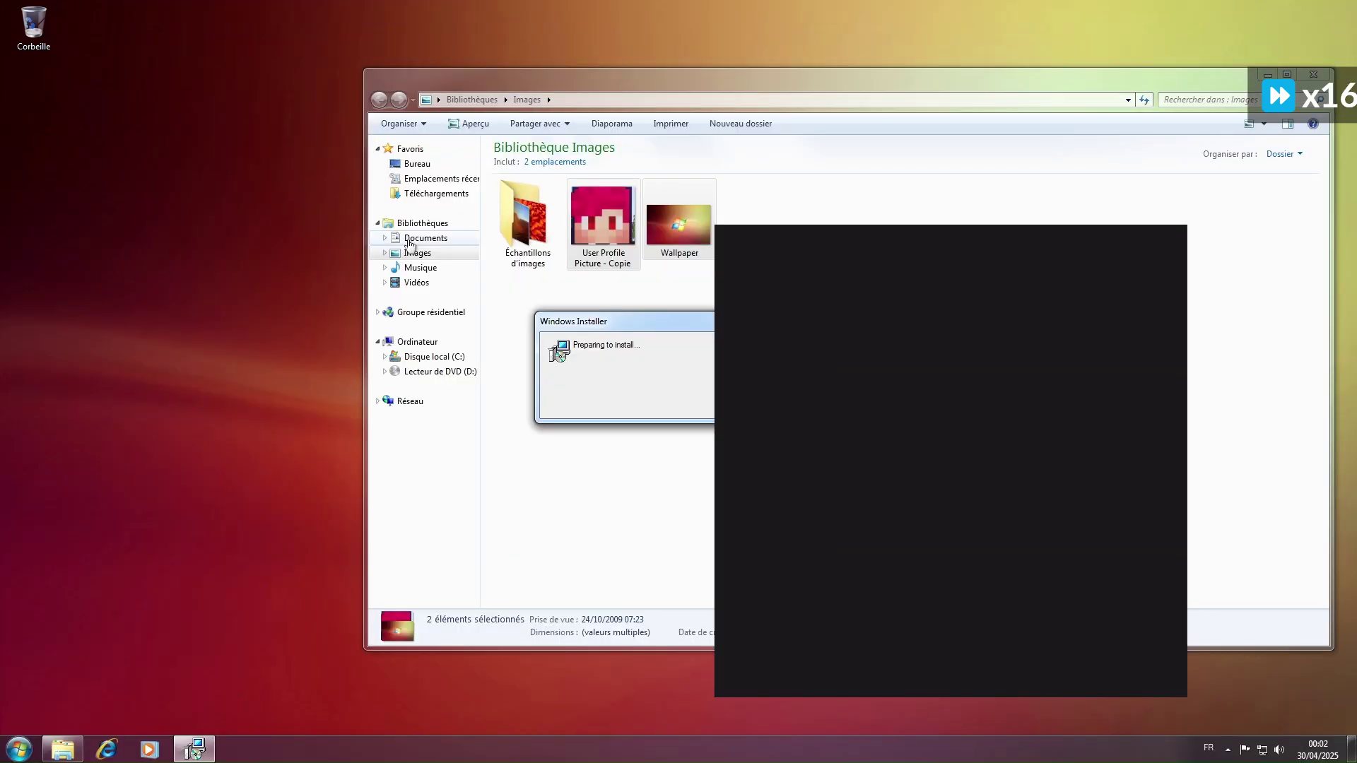
# Step: Open the guest's Documents library and transfer the first item of the host's Windows Loader v2.2.2 folder into the guest
pyautogui.click(425, 237)
pyautogui.click(522, 188)
pyautogui.click(749, 293)
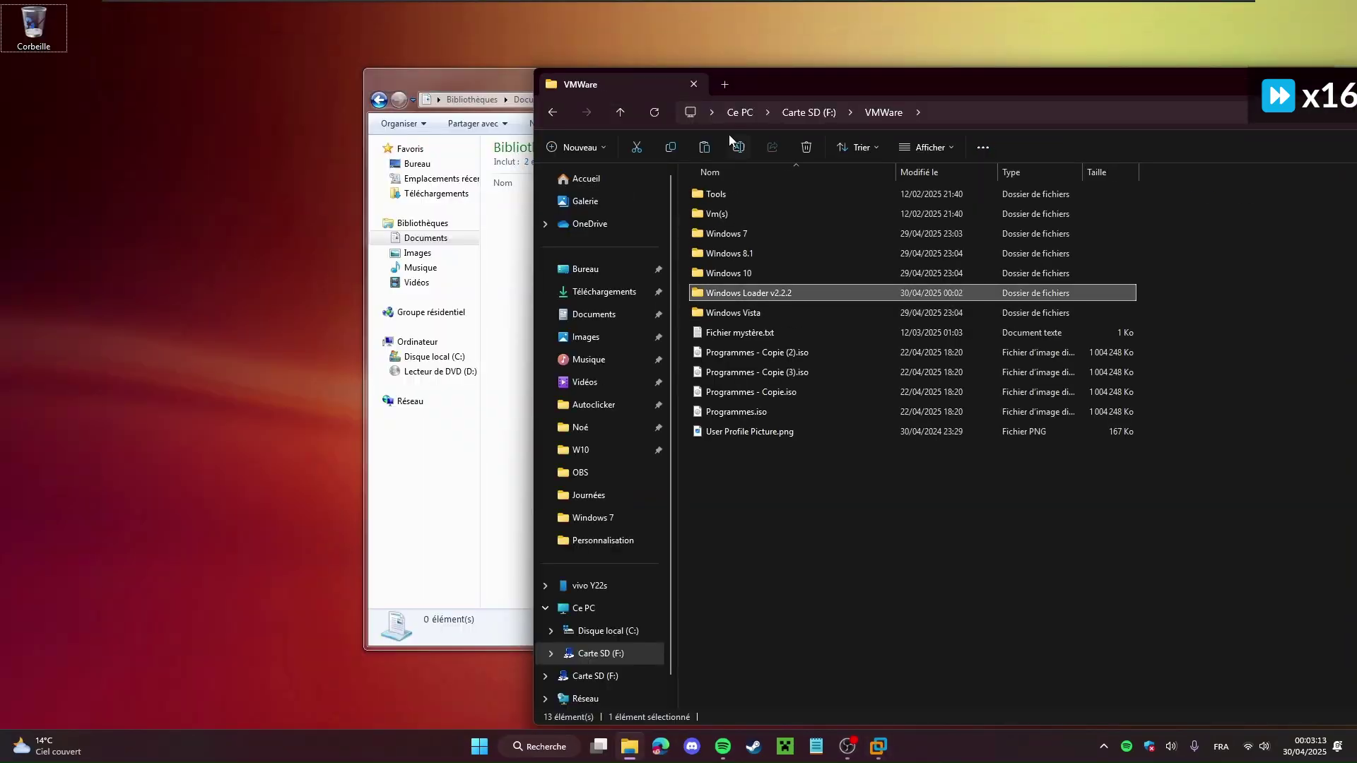
pyautogui.rightClick(257, 327)
pyautogui.doubleClick(749, 292)
pyautogui.moveTo(749, 193); pyautogui.dragTo(460, 253)
pyautogui.doubleClick(748, 194)
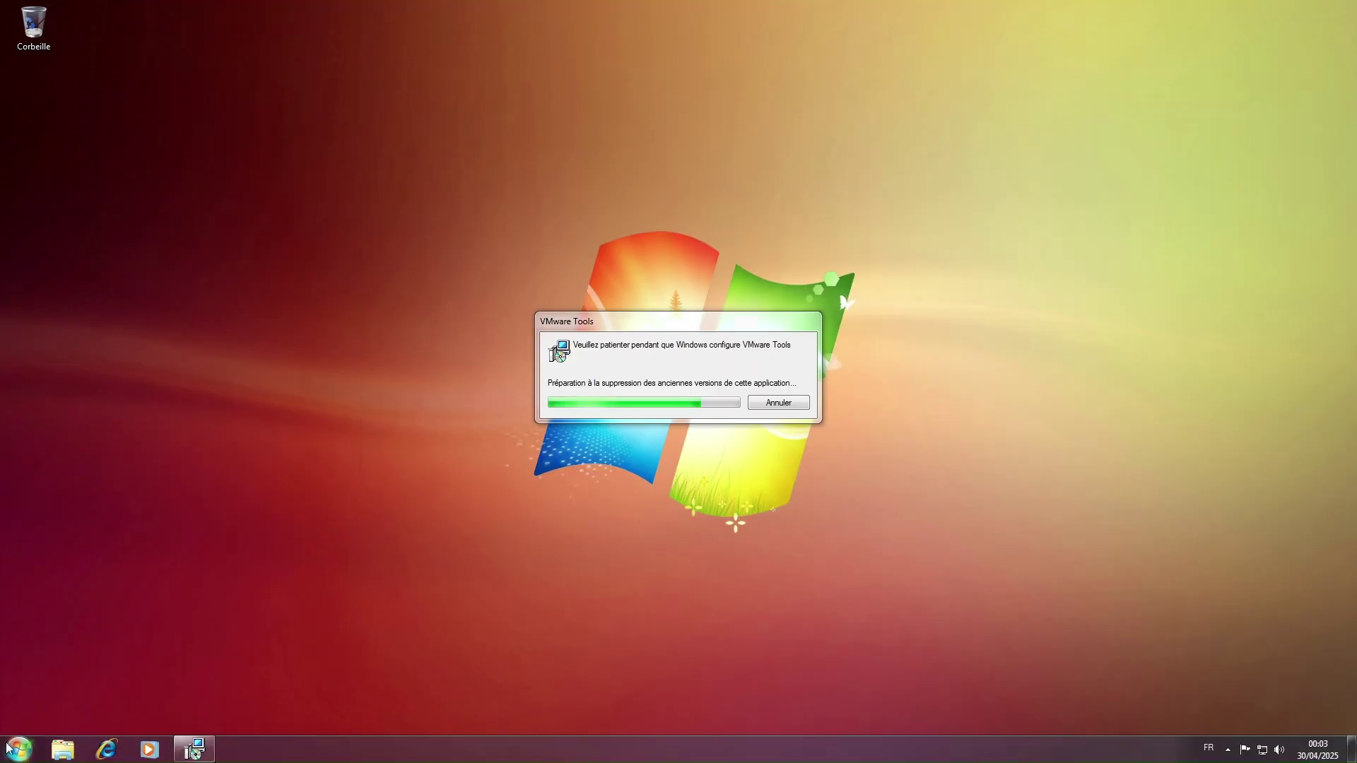
# Step: Launch Paint in the guest and draw a smiley with two vertical strokes for eyes and a curved mouth
pyautogui.click(19, 749)
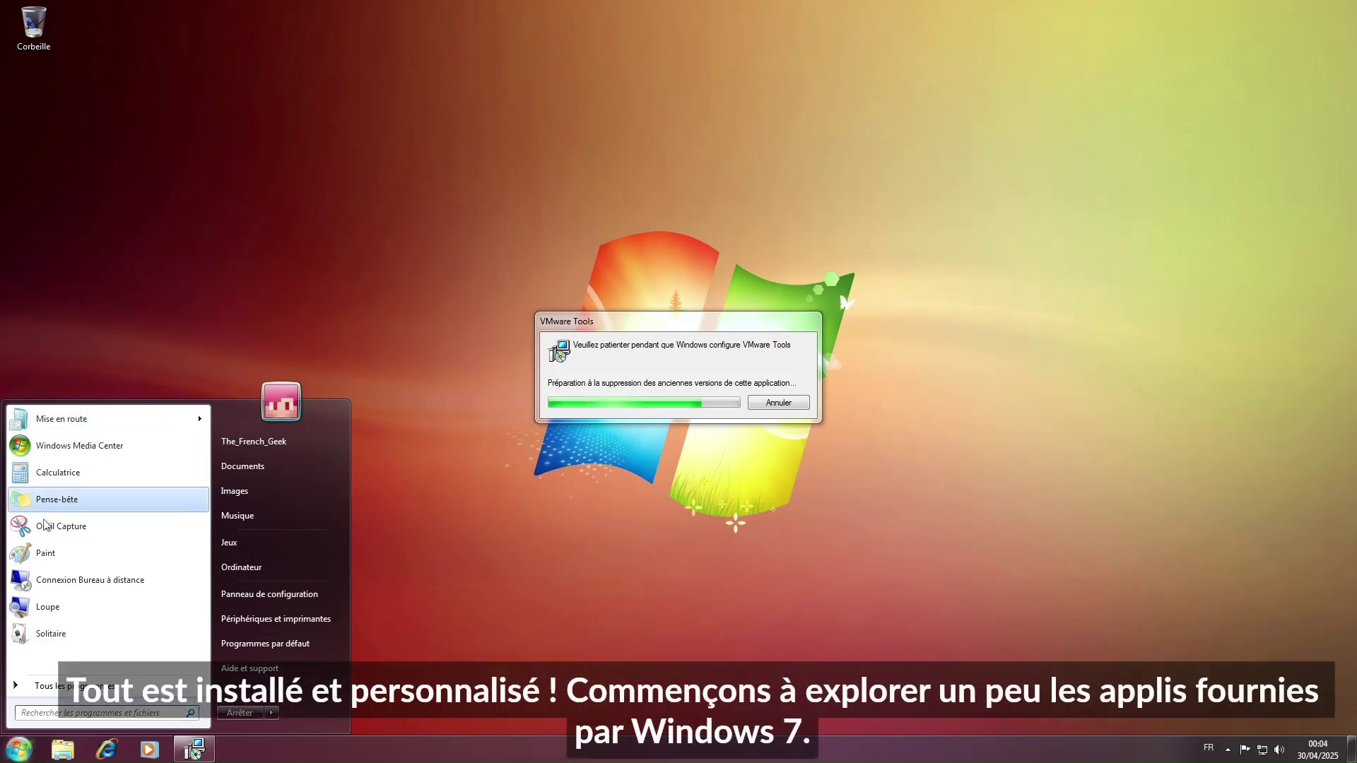
pyautogui.click(39, 558)
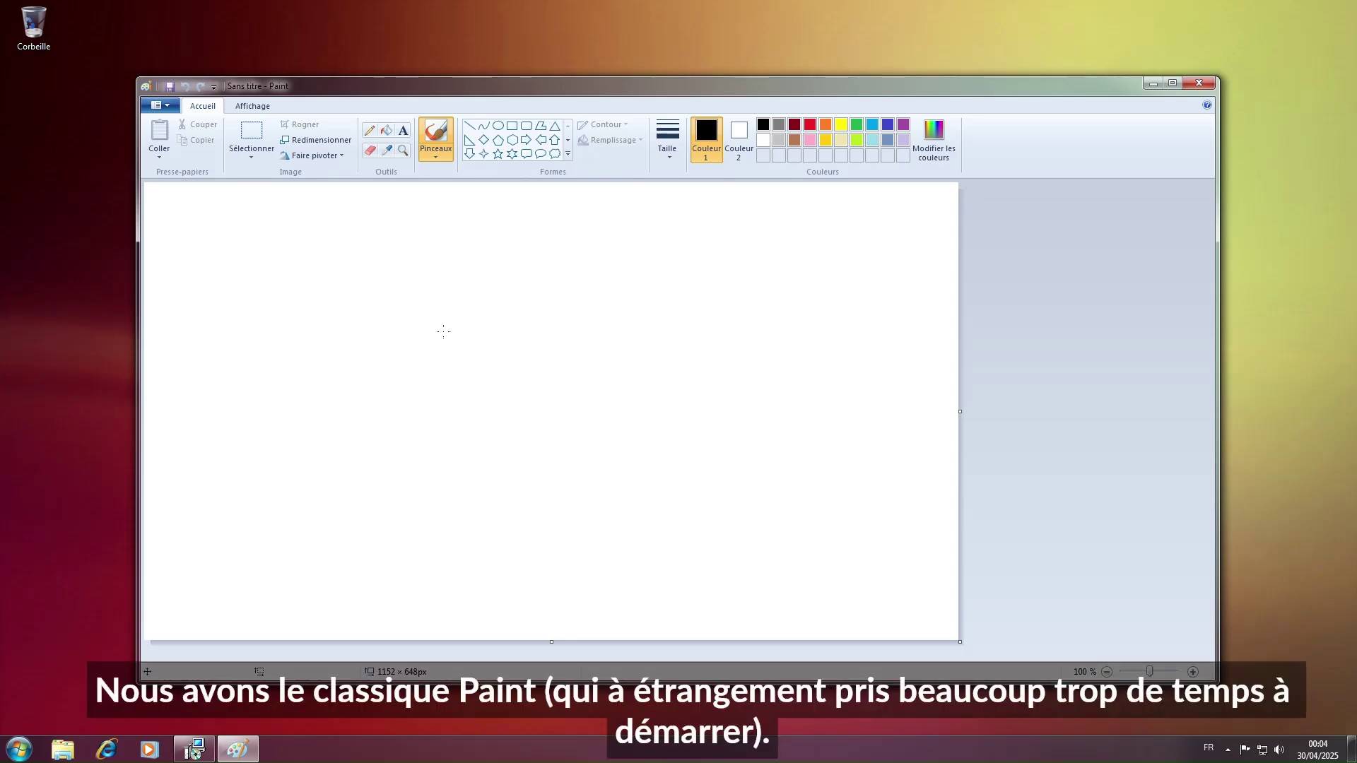
pyautogui.moveTo(408, 250); pyautogui.dragTo(399, 294)
pyautogui.moveTo(429, 248); pyautogui.dragTo(431, 297)
pyautogui.moveTo(364, 300); pyautogui.dragTo(472, 309)
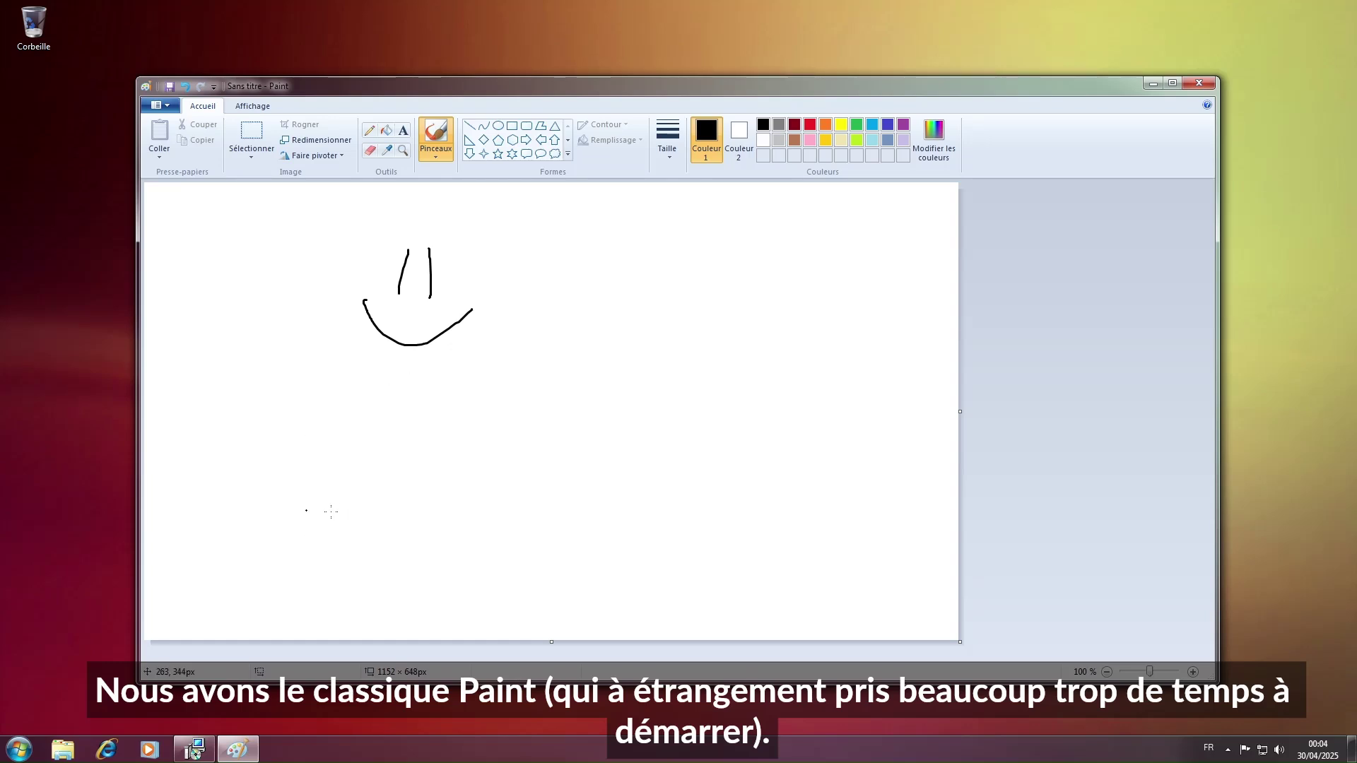
# Step: Handwrite "Bonjour" below the smiley, dot the j, and close Paint without saving the drawing
pyautogui.moveTo(312, 435)
pyautogui.mouseDown()
pyautogui.moveTo(305, 504)
pyautogui.moveTo(369, 483)
pyautogui.moveTo(405, 507)
pyautogui.moveTo(479, 505)
pyautogui.moveTo(513, 483)
pyautogui.moveTo(528, 504)
pyautogui.moveTo(592, 497)
pyautogui.mouseUp()
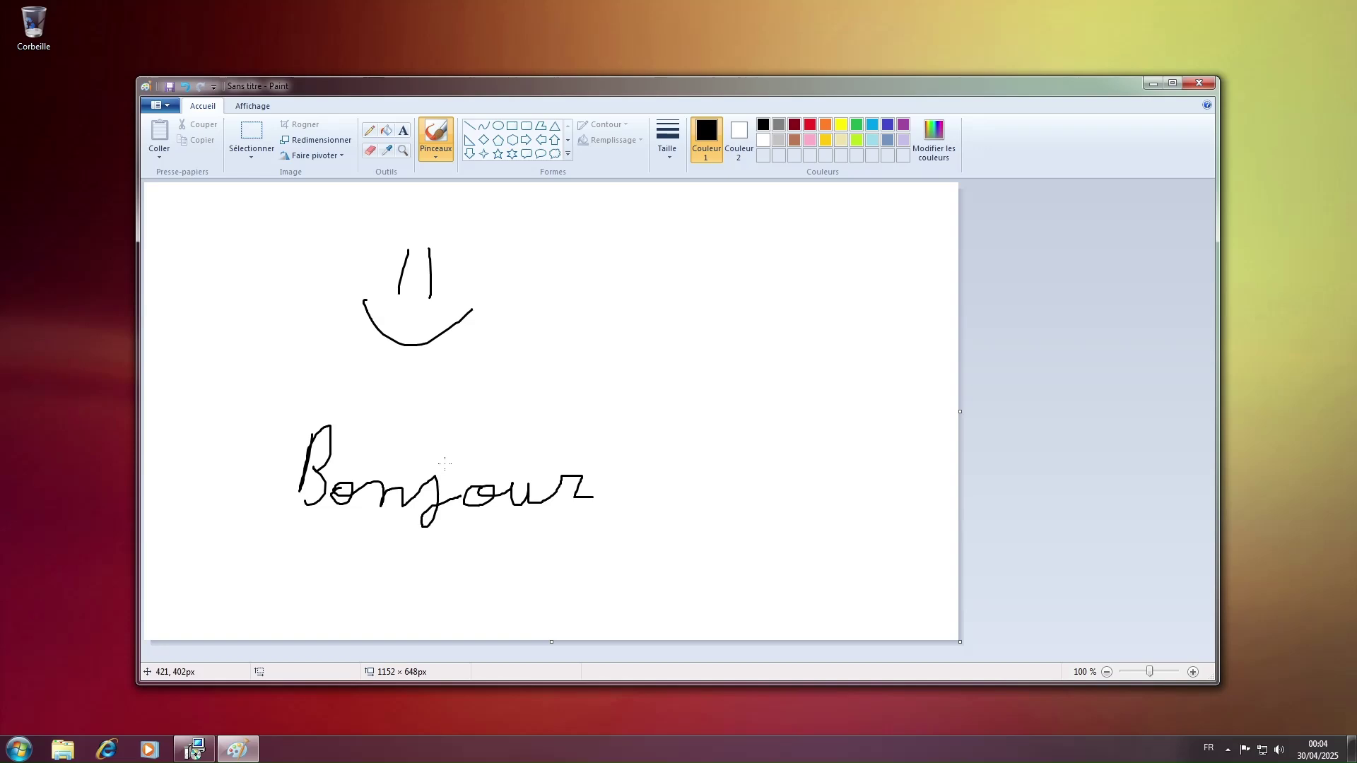
pyautogui.moveTo(440, 456); pyautogui.dragTo(441, 457)
pyautogui.hotkey('alt', 'F4')
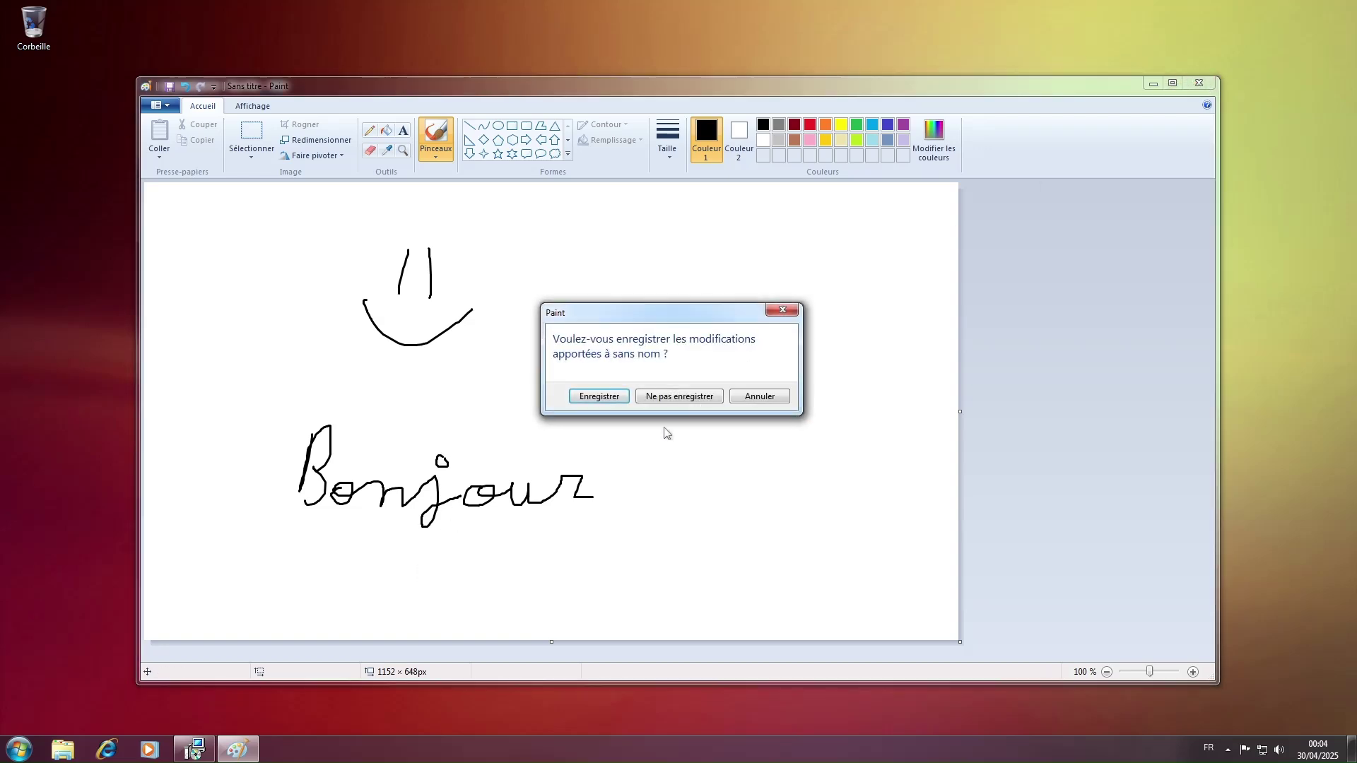
pyautogui.click(643, 396)
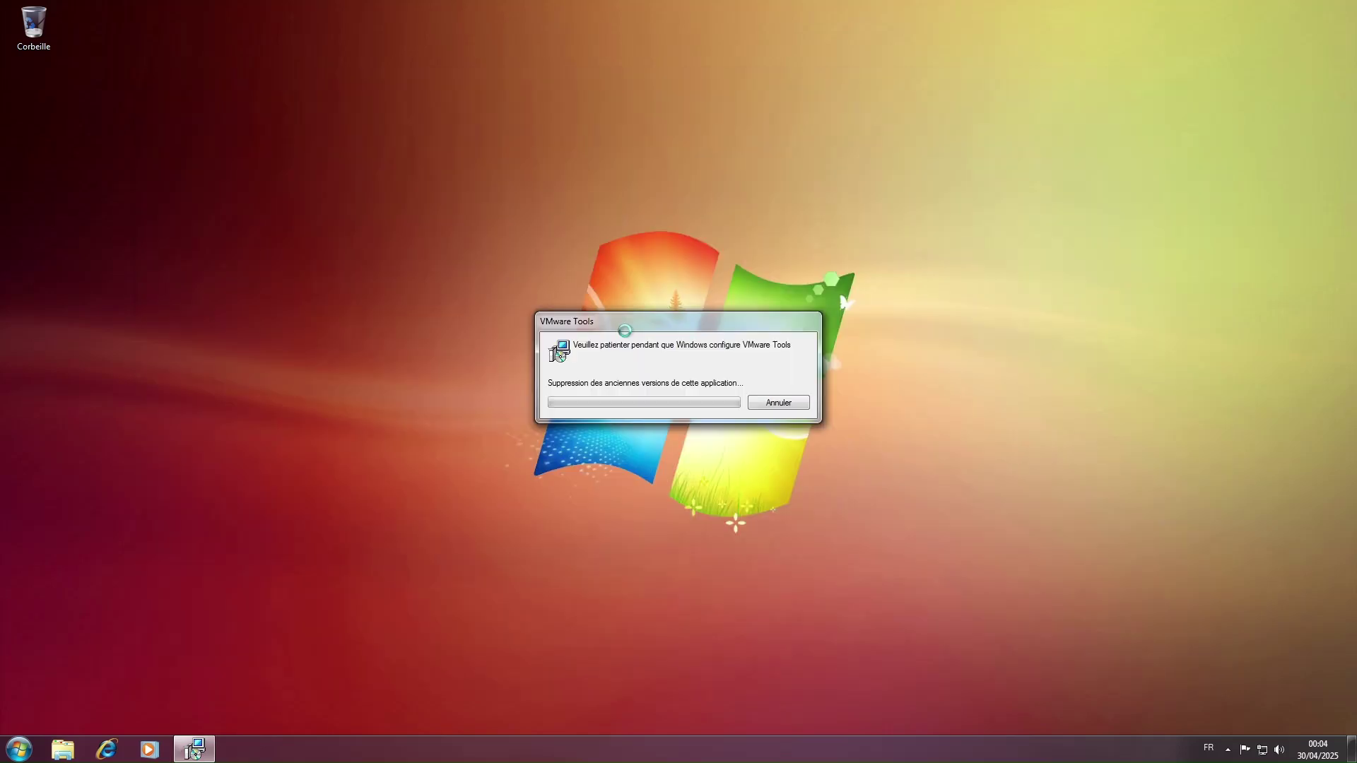
# Step: Move the VMware Tools progress dialog out of the way, launch Solitaire and reposition its window
pyautogui.moveTo(629, 327)
pyautogui.mouseDown()
pyautogui.moveTo(780, 343)
pyautogui.moveTo(921, 422)
pyautogui.moveTo(1193, 655)
pyautogui.moveTo(1159, 628)
pyautogui.mouseUp()
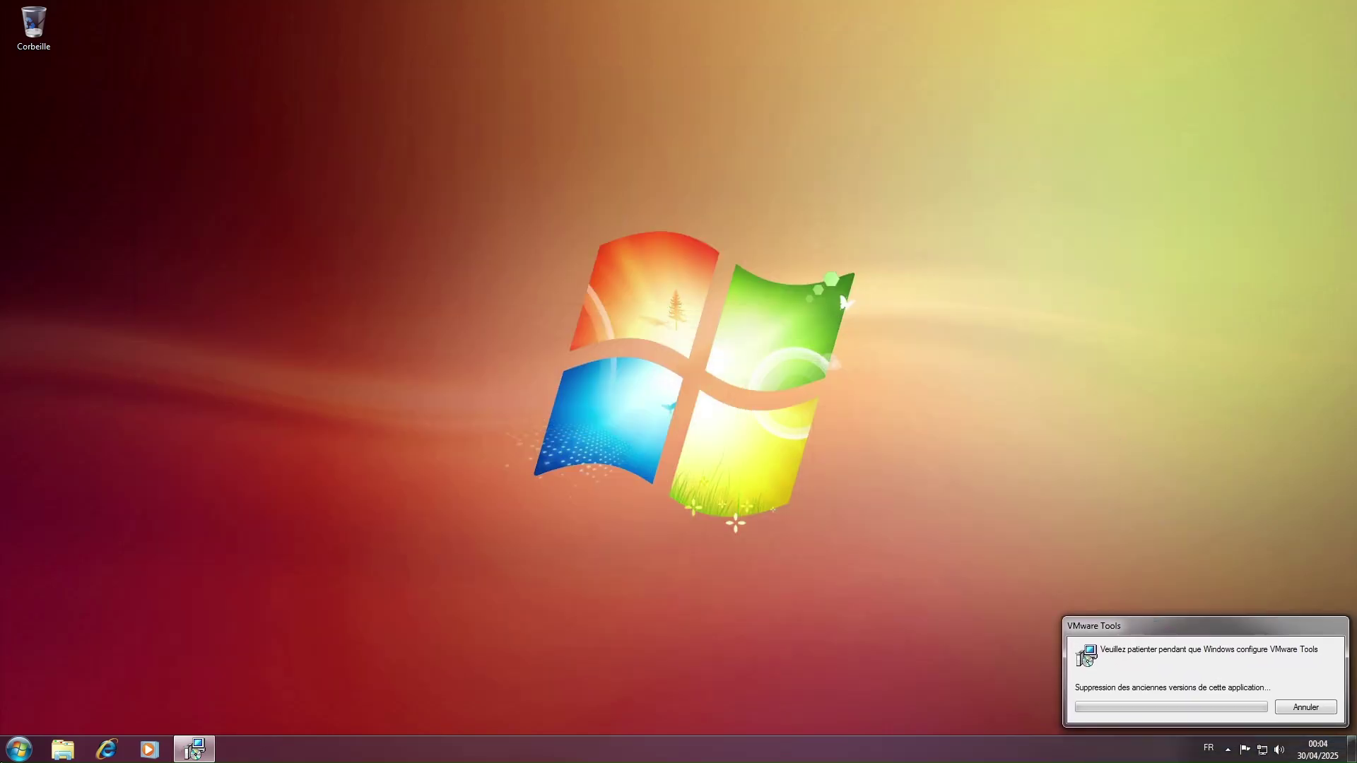
pyautogui.click(19, 749)
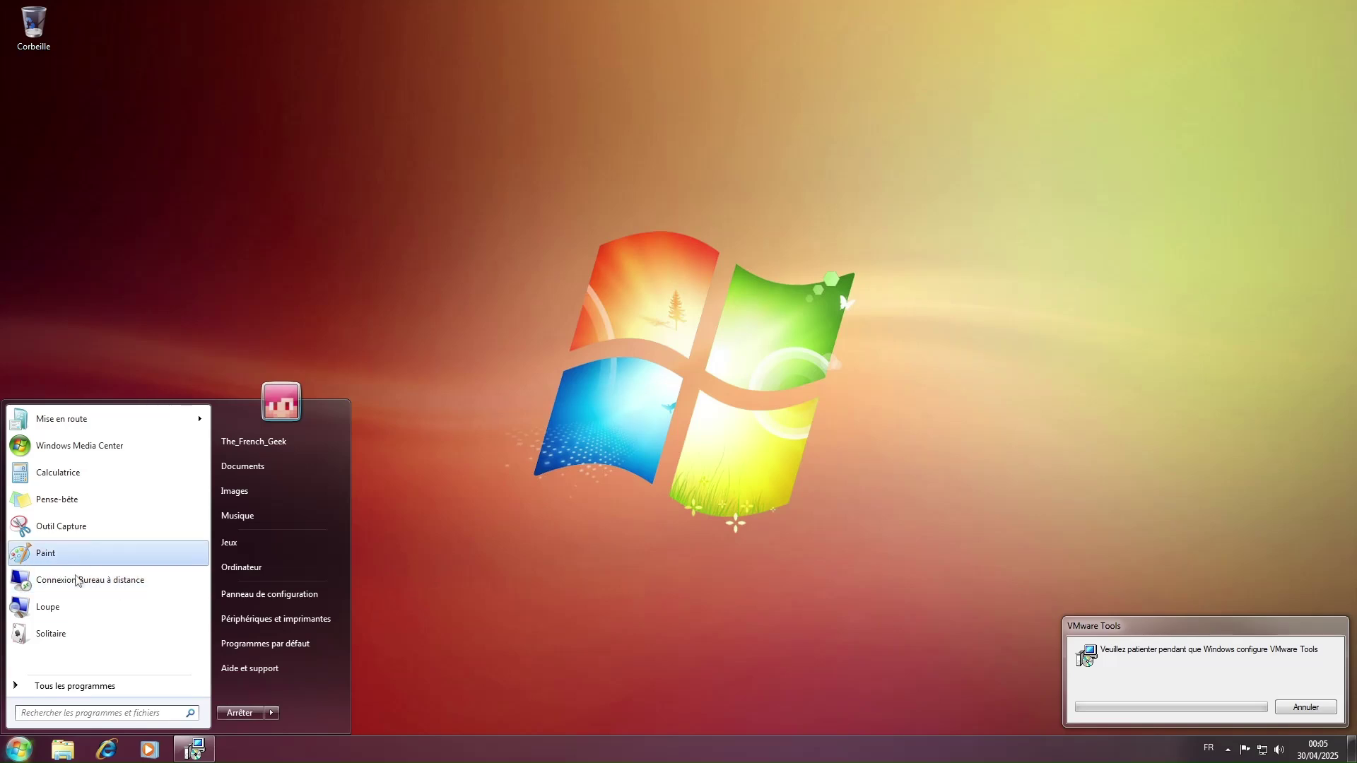
pyautogui.click(50, 635)
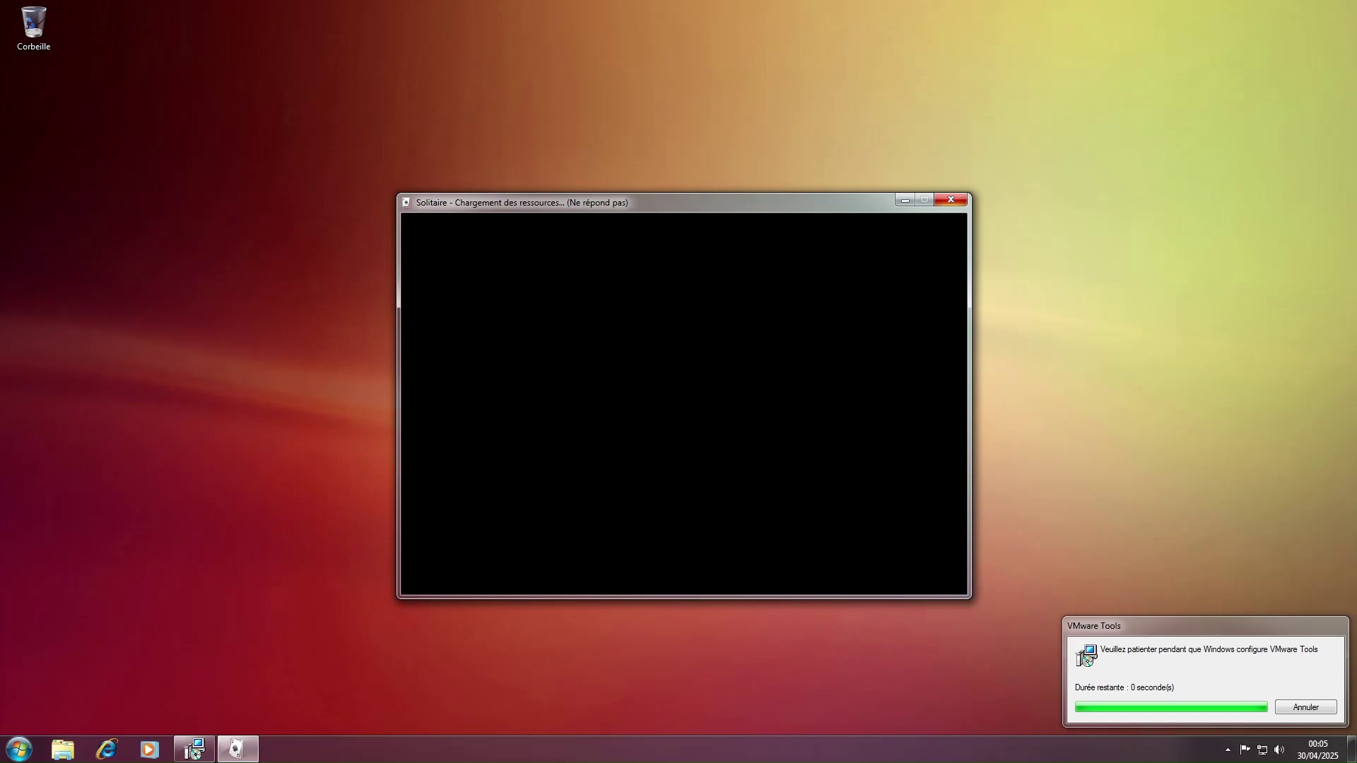
pyautogui.moveTo(650, 202); pyautogui.dragTo(571, 151)
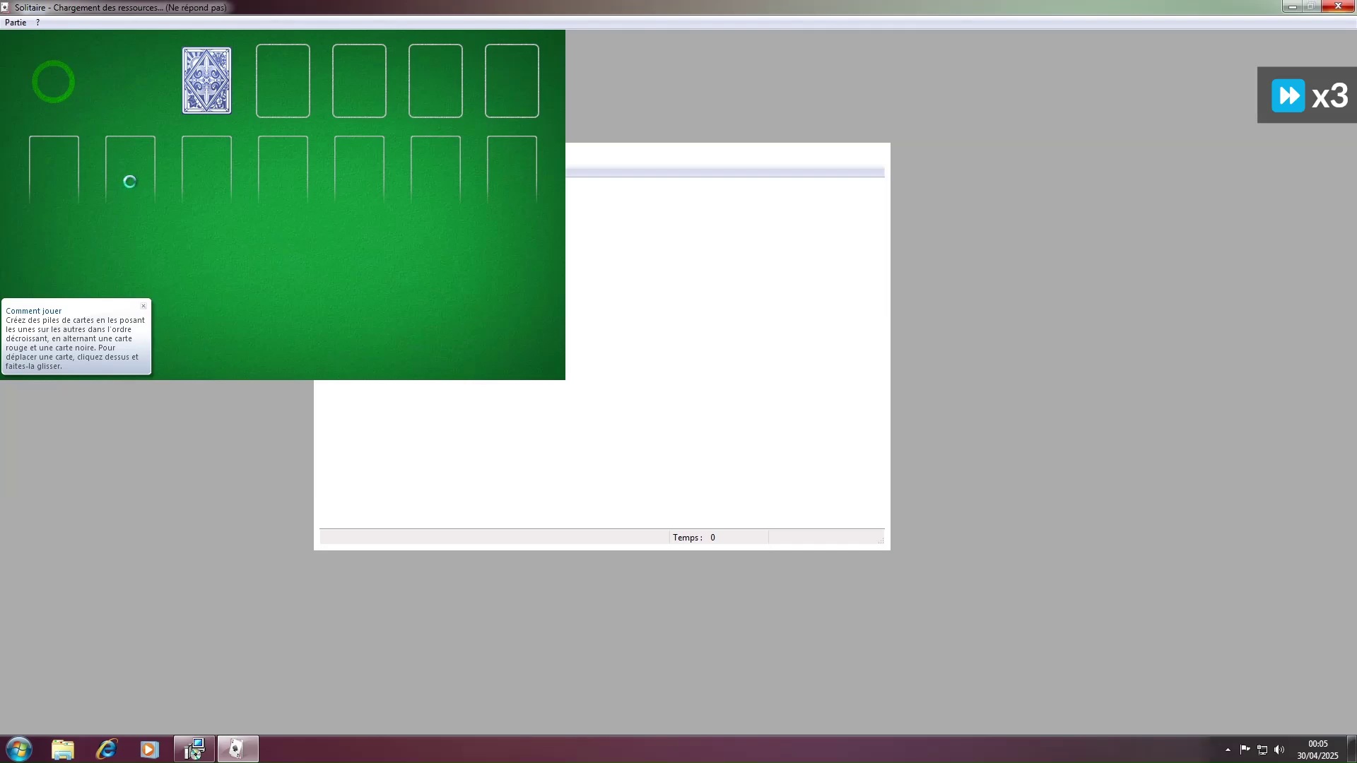
# Step: Check the VMware Tools installation progress and restart the unresponsive Solitaire program
pyautogui.click(197, 751)
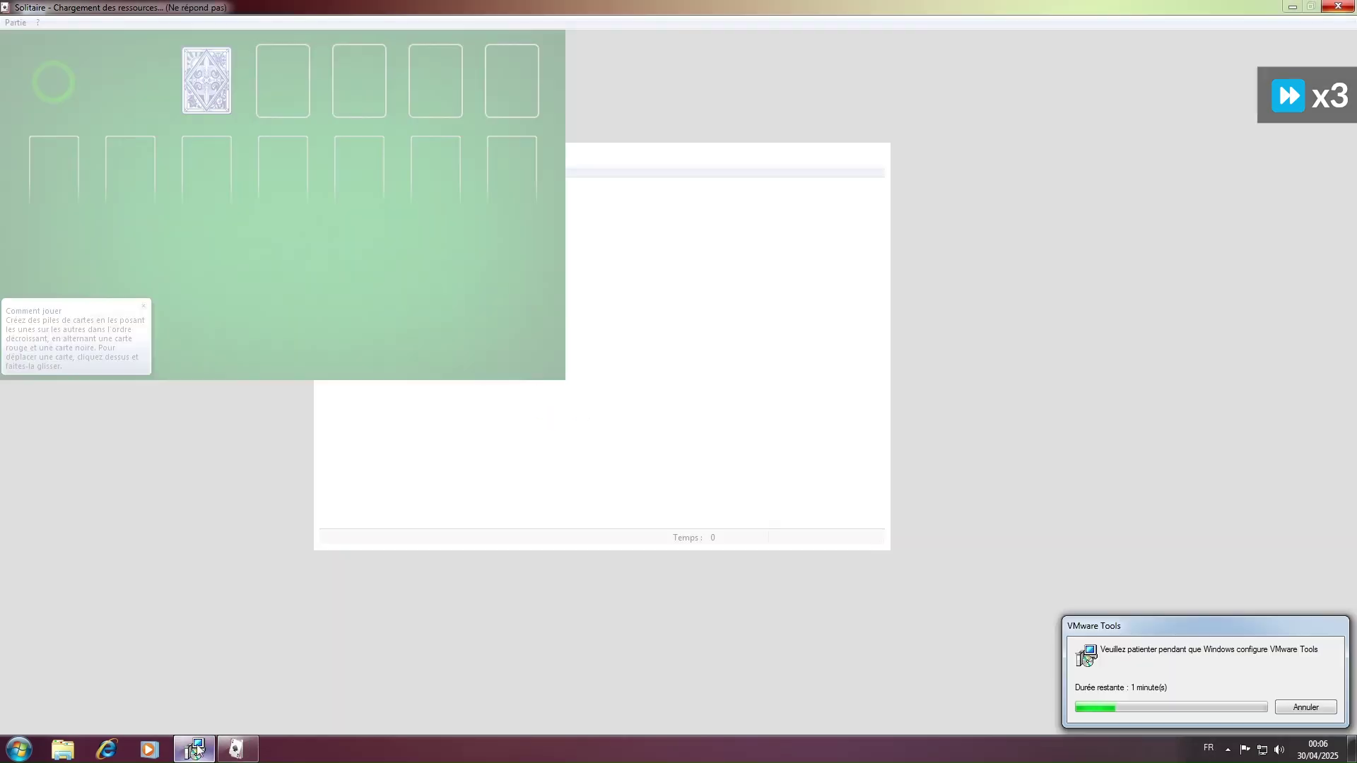
pyautogui.click(1230, 750)
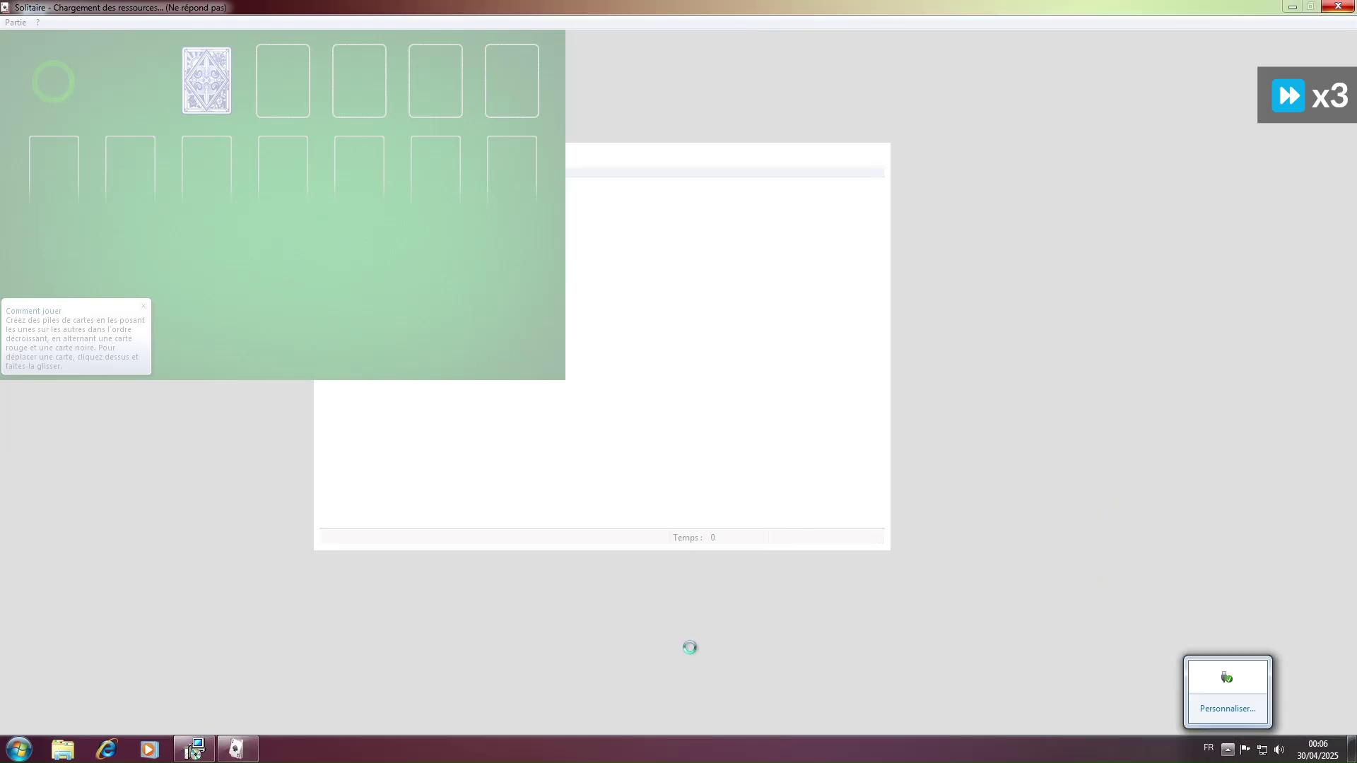
pyautogui.rightClick(237, 749)
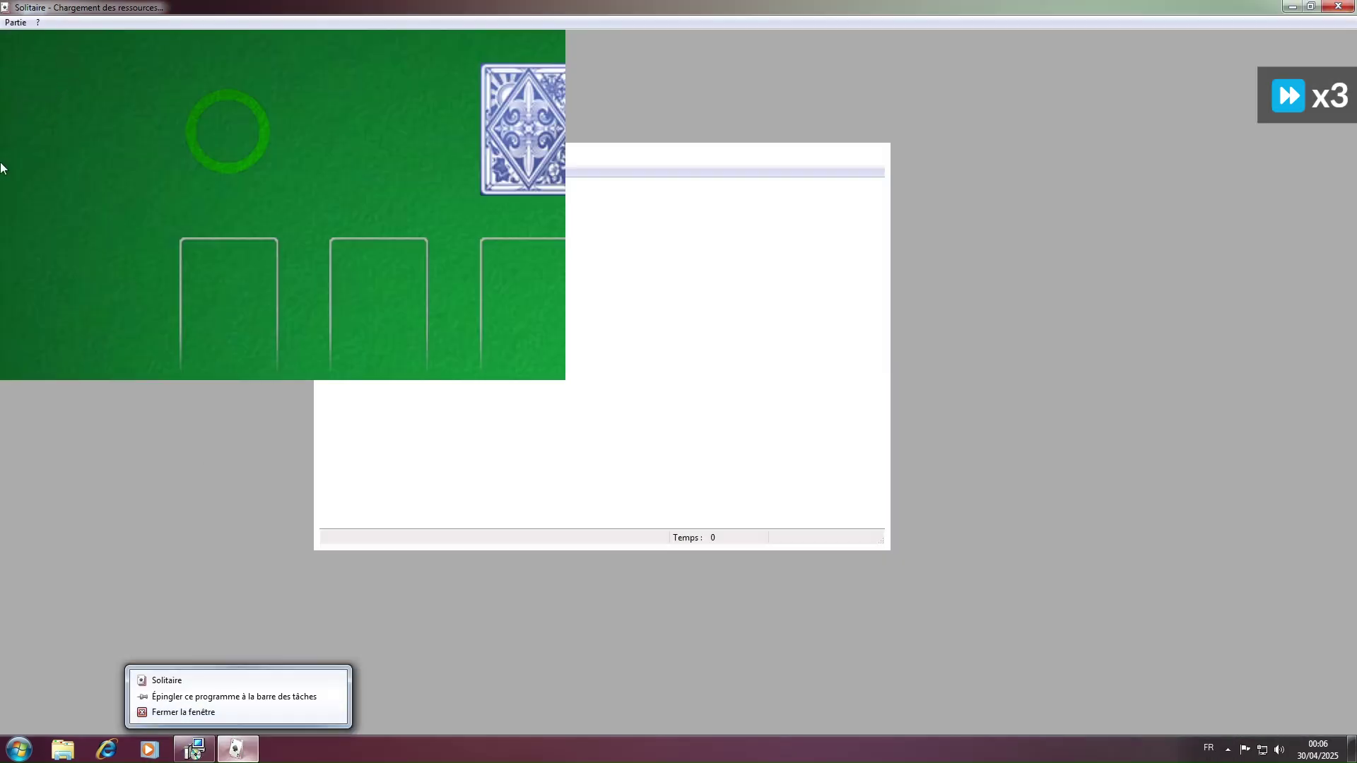
pyautogui.click(2, 98)
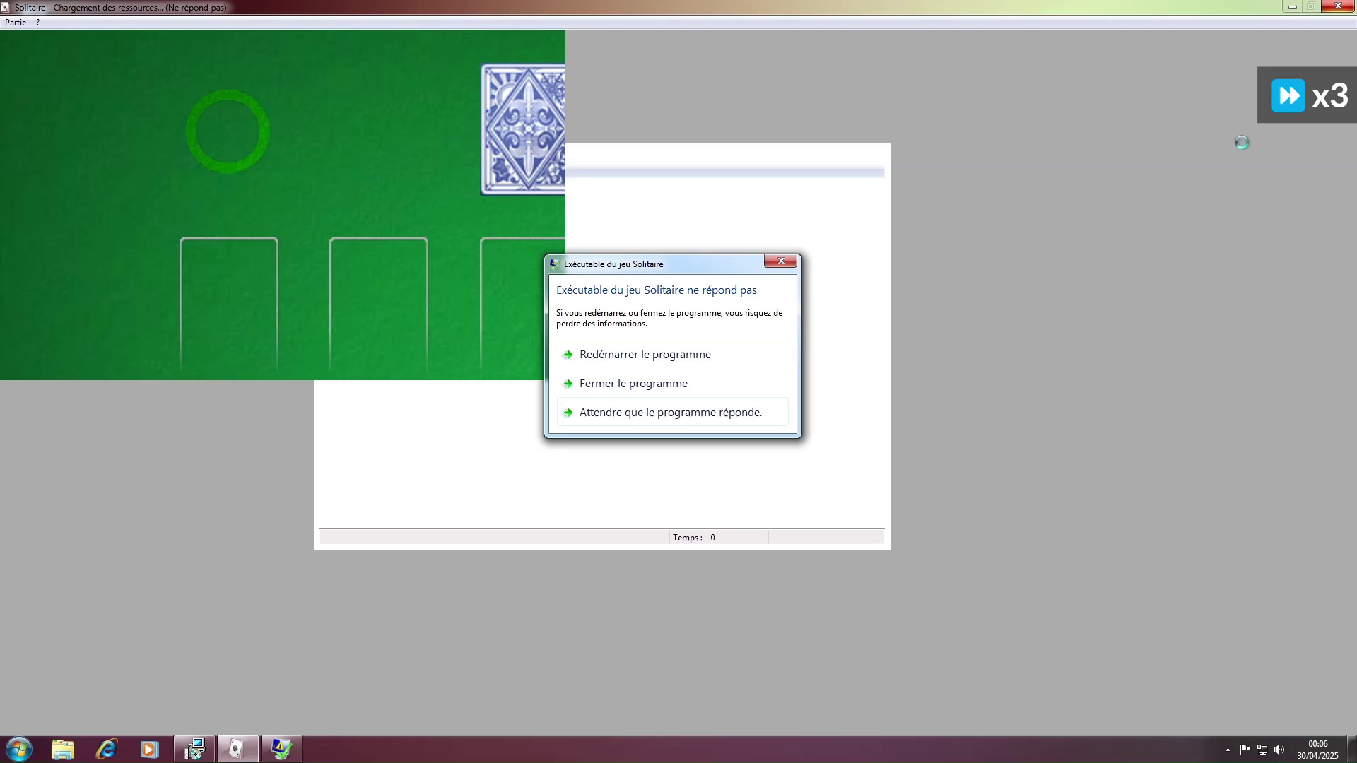
pyautogui.click(657, 357)
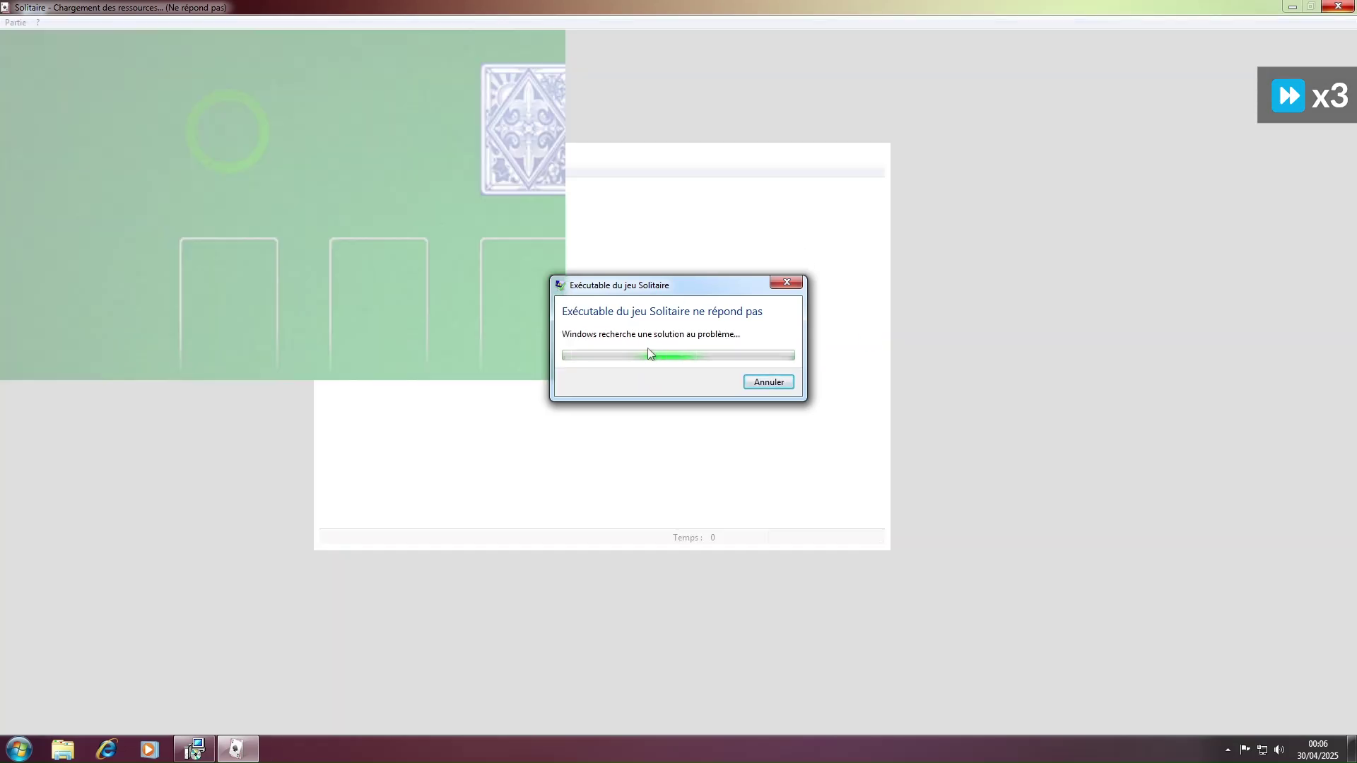
# Step: Look through the Accessories programs and cancel the search for a solution to the unresponsive Solitaire
pyautogui.click(22, 748)
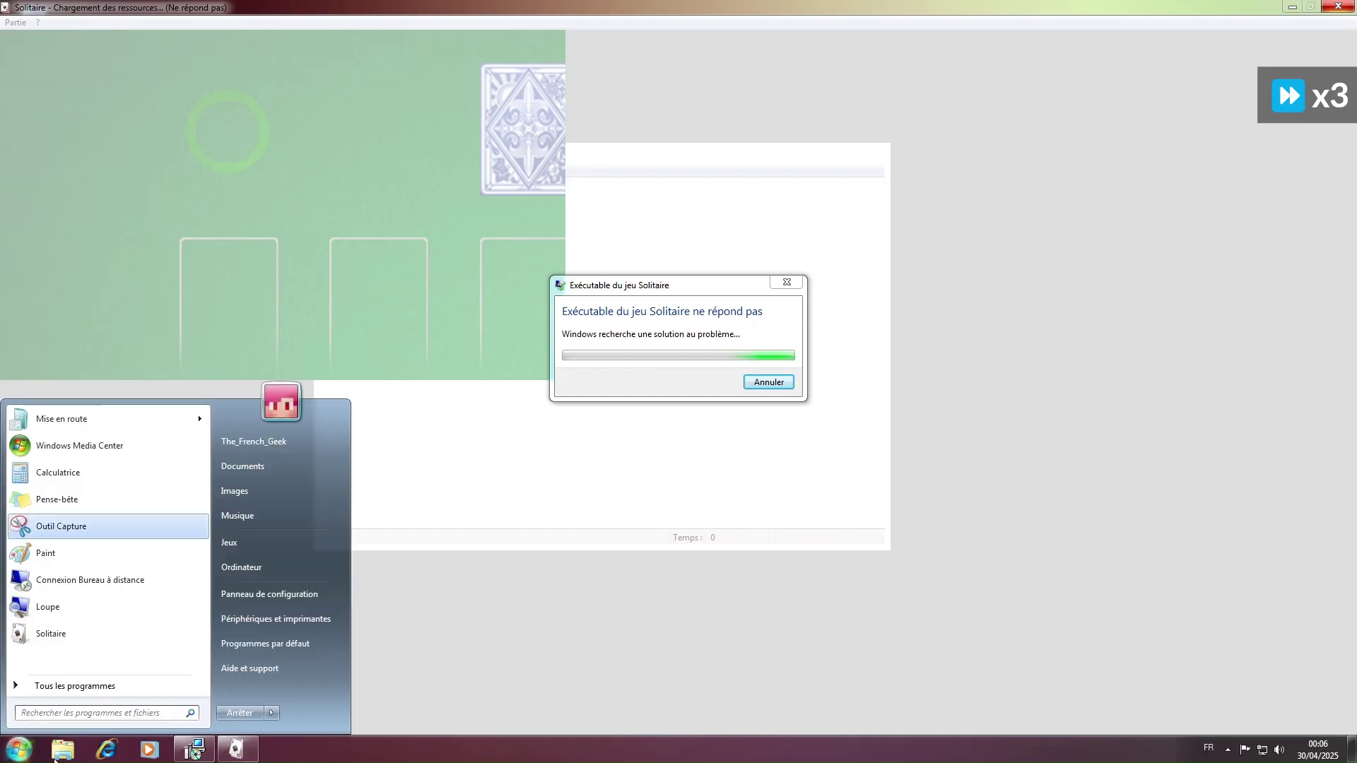
pyautogui.click(43, 686)
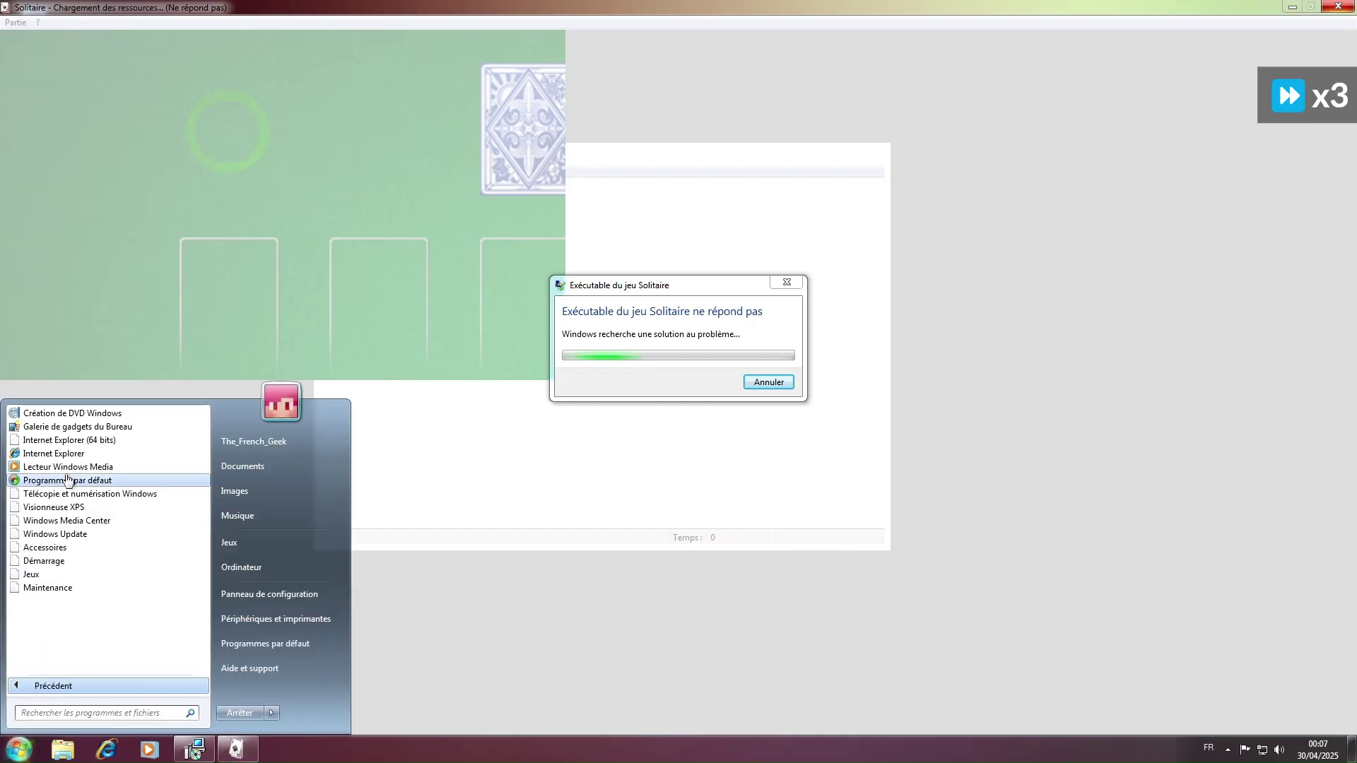
pyautogui.click(48, 549)
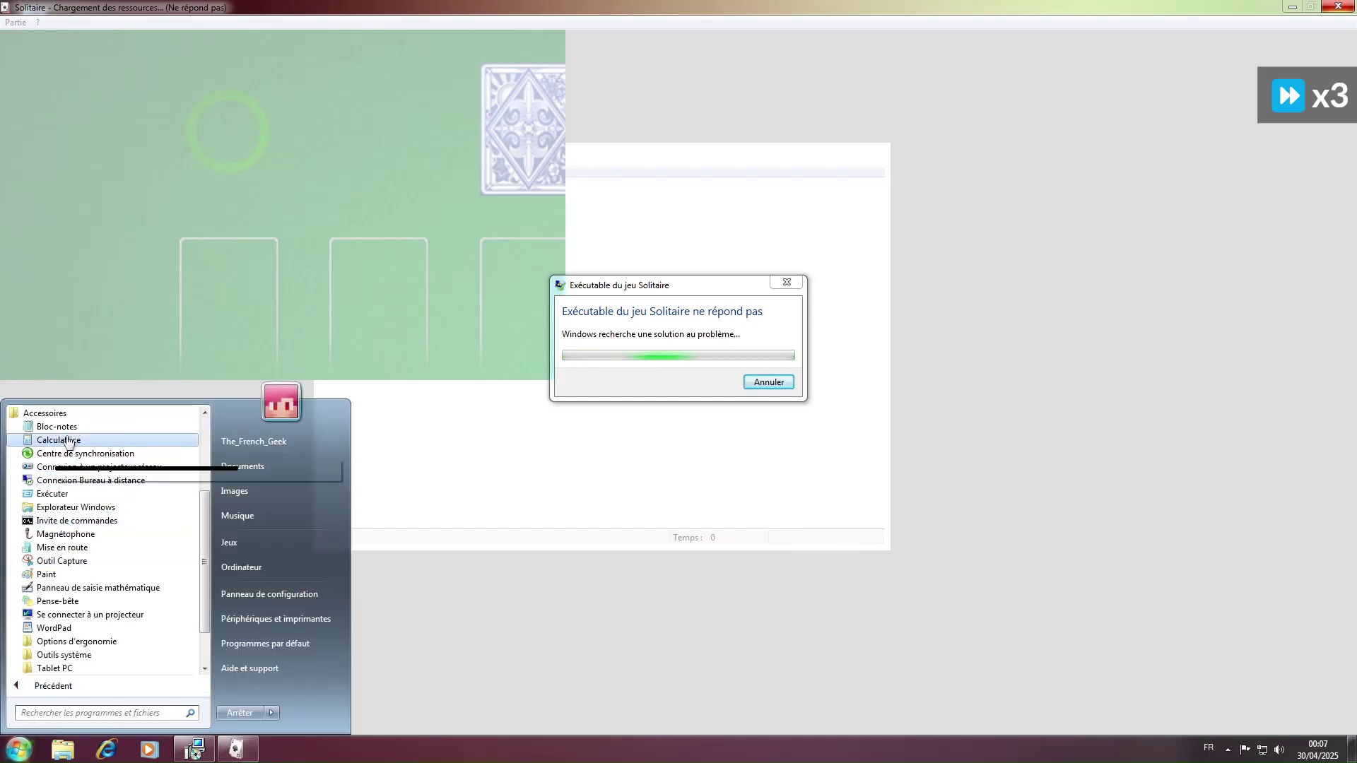
pyautogui.scroll(1, 71, 456)
pyautogui.click(768, 382)
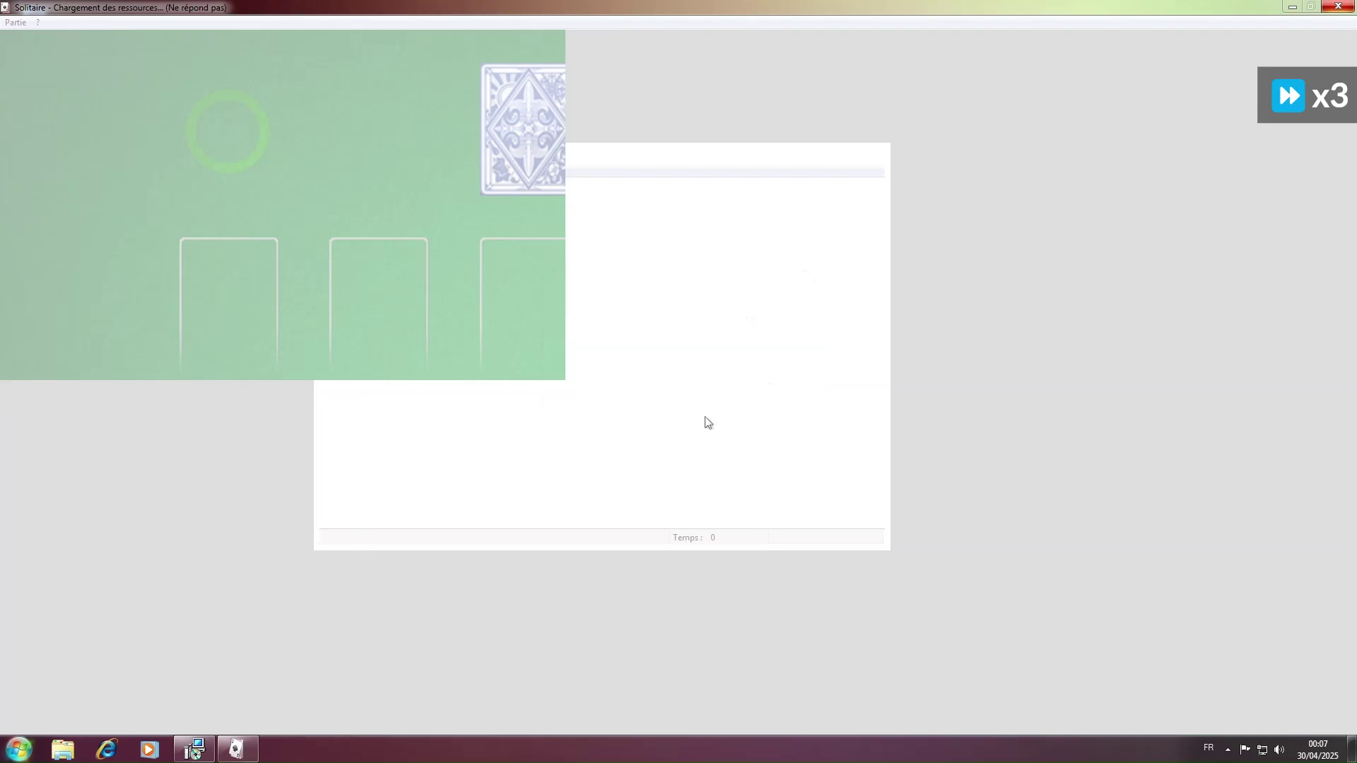
# Step: Open the Task Manager and try to end the unresponsive Solitaire task
pyautogui.rightClick(454, 748)
pyautogui.click(487, 699)
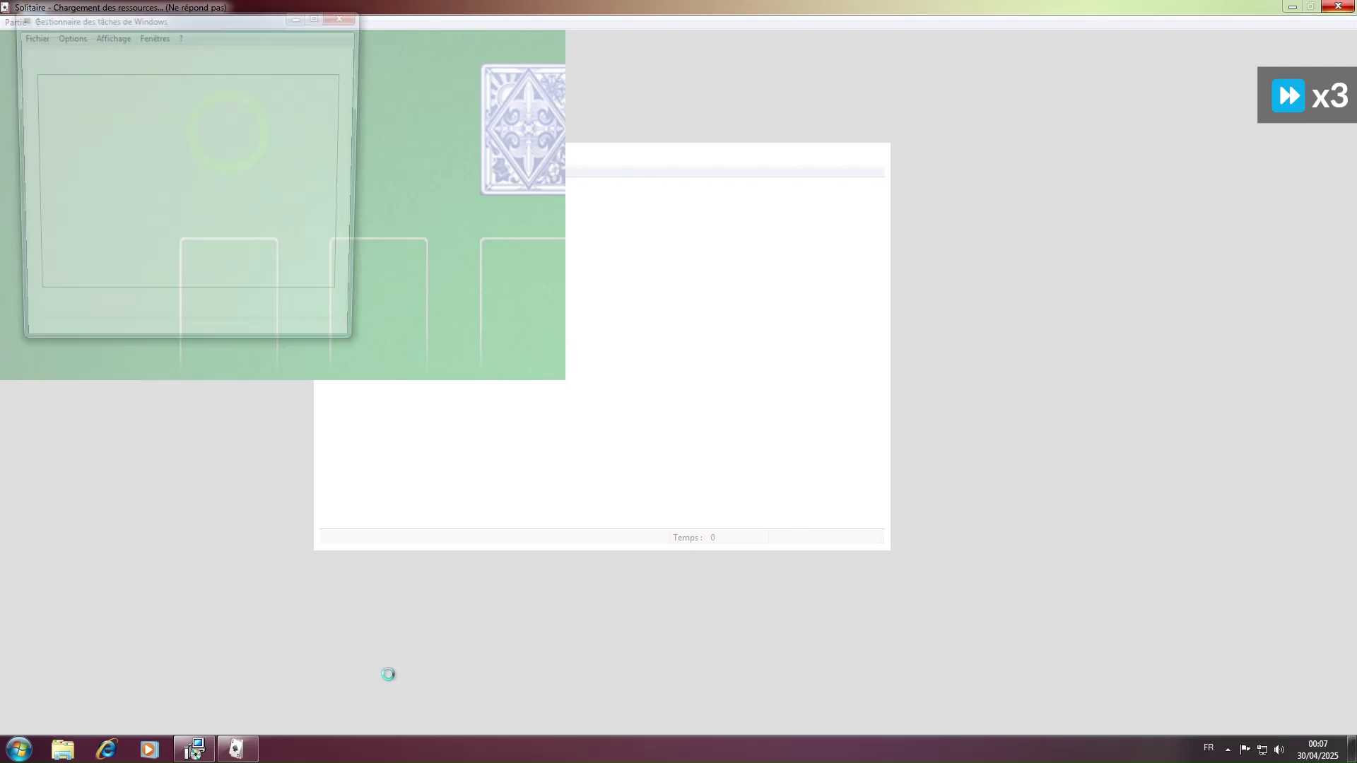
pyautogui.click(120, 100)
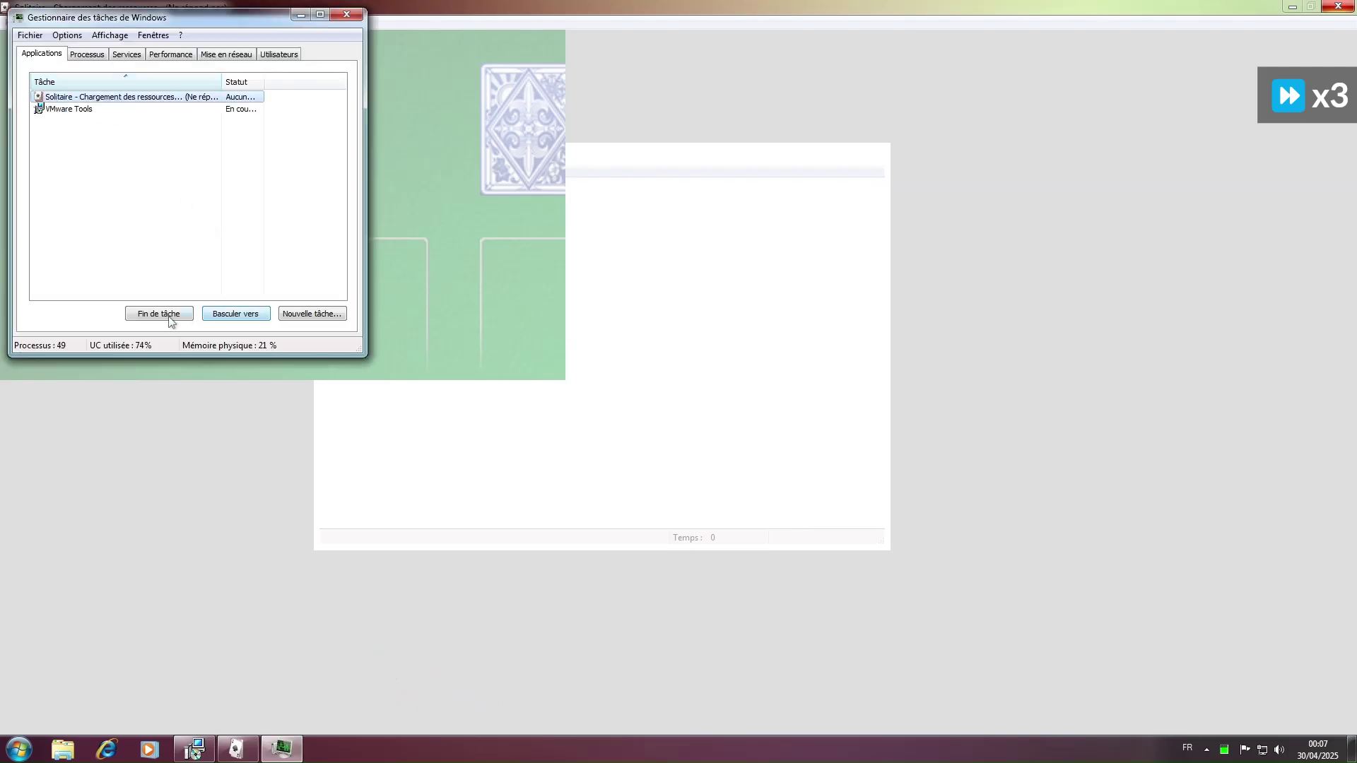
pyautogui.click(147, 315)
pyautogui.click(144, 313)
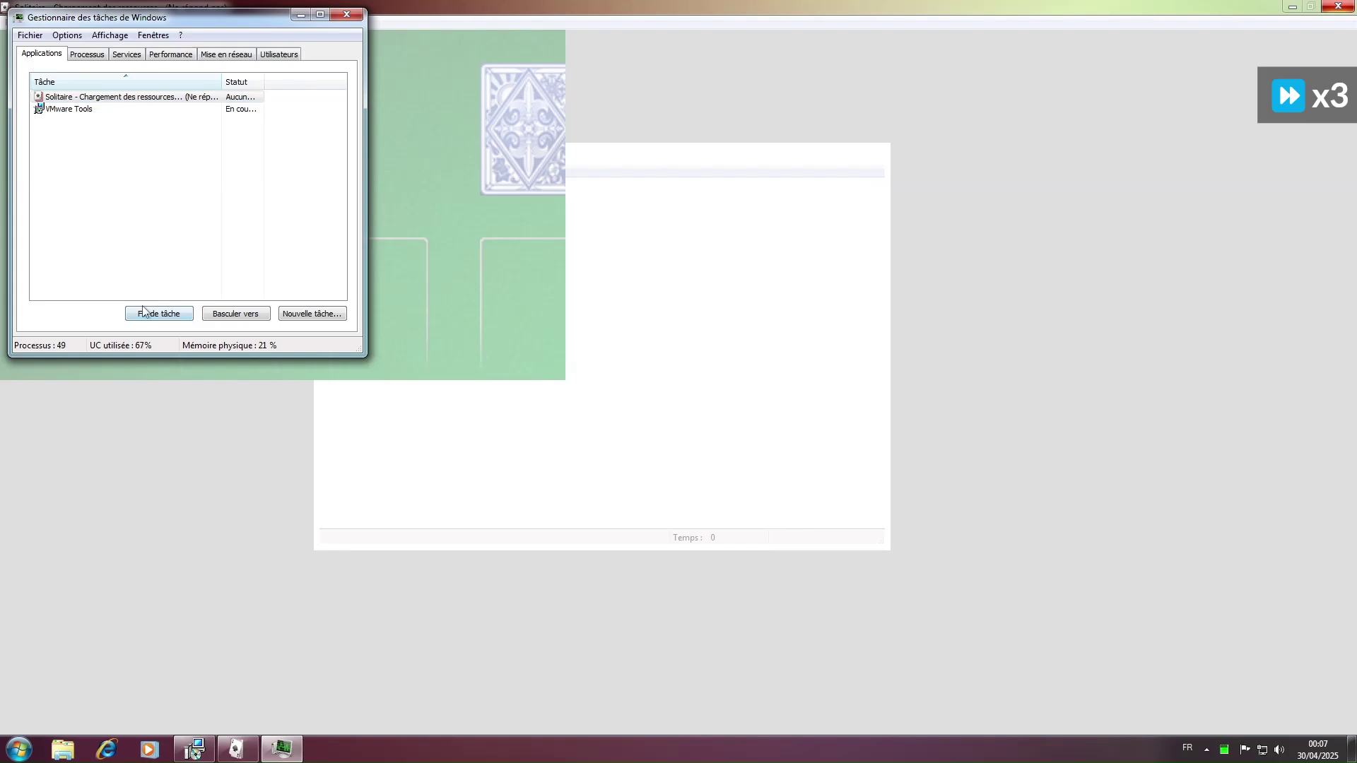
# Step: Find Solitaire.exe among the running processes and force it to stop
pyautogui.click(87, 55)
pyautogui.click(55, 181)
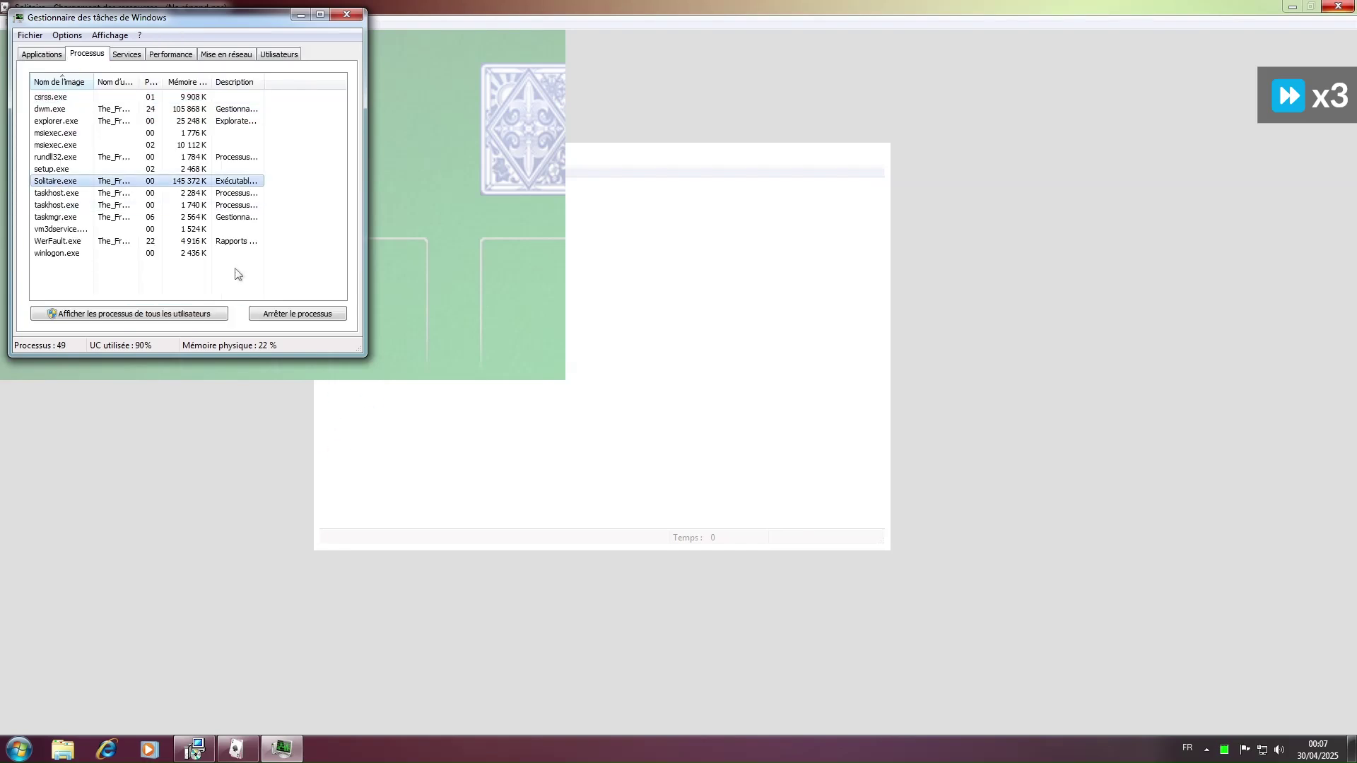
pyautogui.click(297, 313)
pyautogui.press('Return')
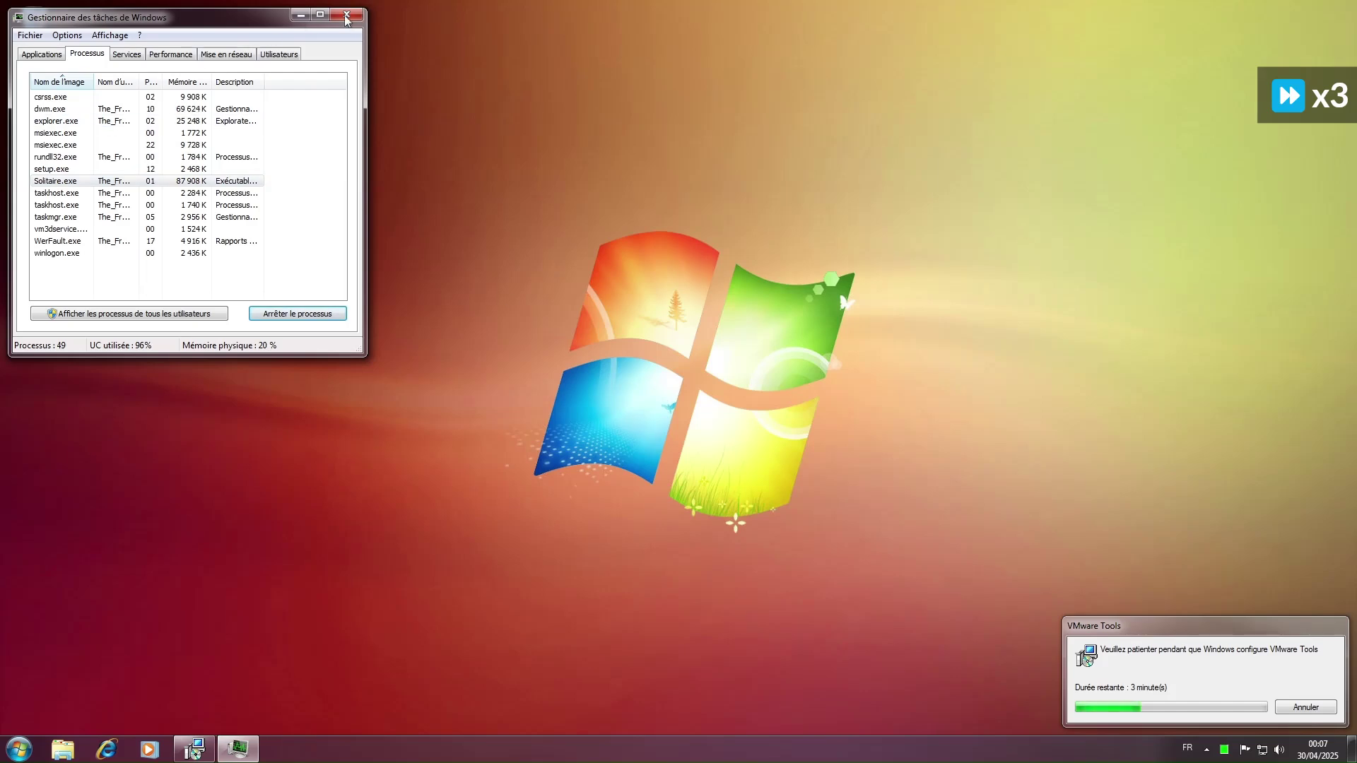
# Step: Close the Task Manager by ending its own taskmgr.exe process
pyautogui.click(176, 205)
pyautogui.click(269, 314)
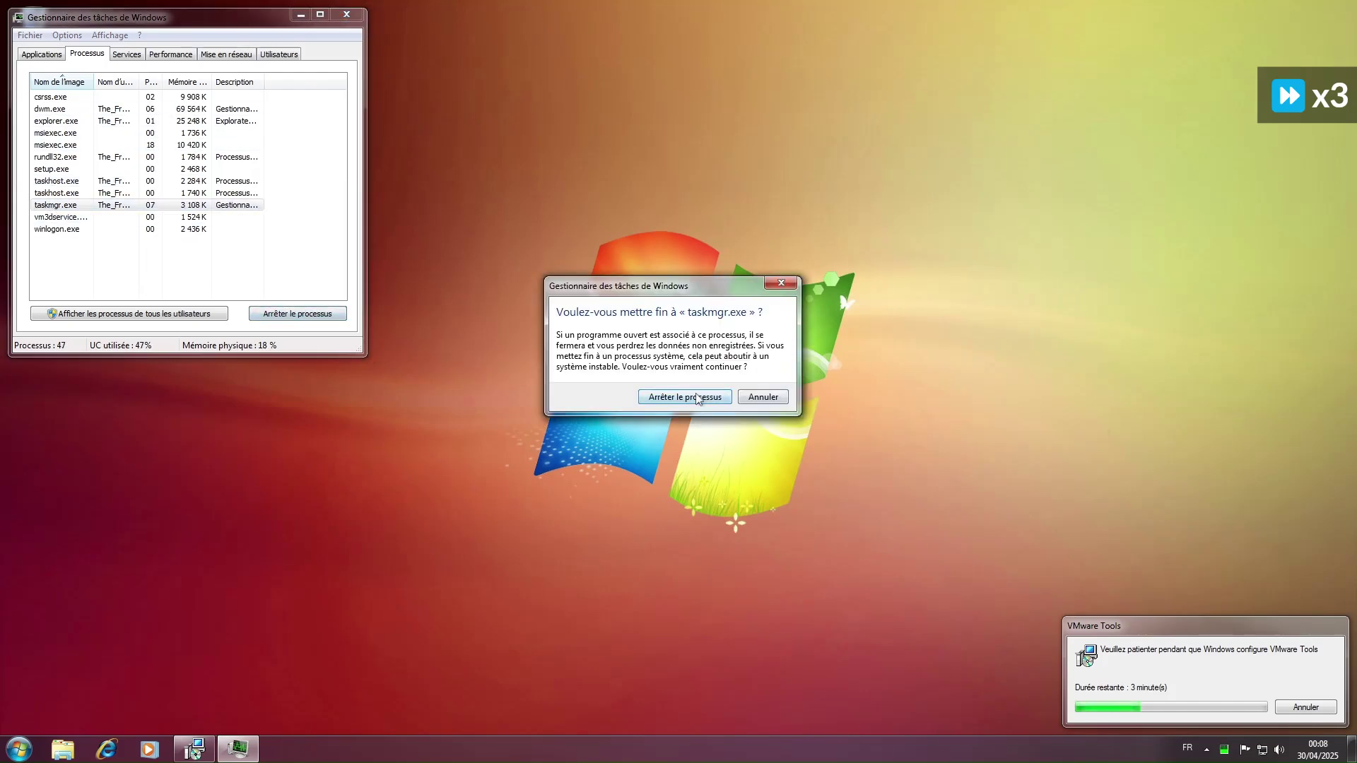
pyautogui.press('Return')
pyautogui.press('super')
pyautogui.press('Escape')
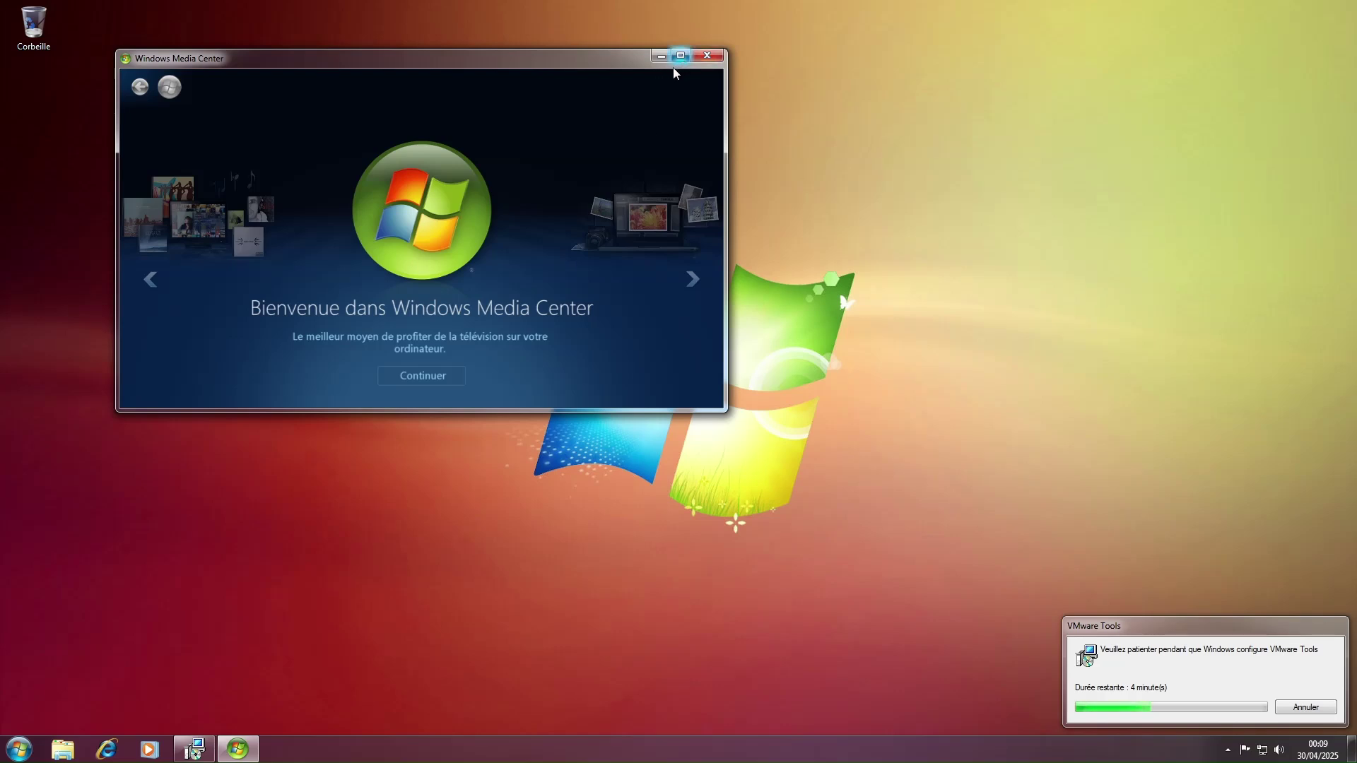
# Step: Maximize Windows Media Center, continue past its welcome page and run the recommended Rapide setup
pyautogui.click(680, 60)
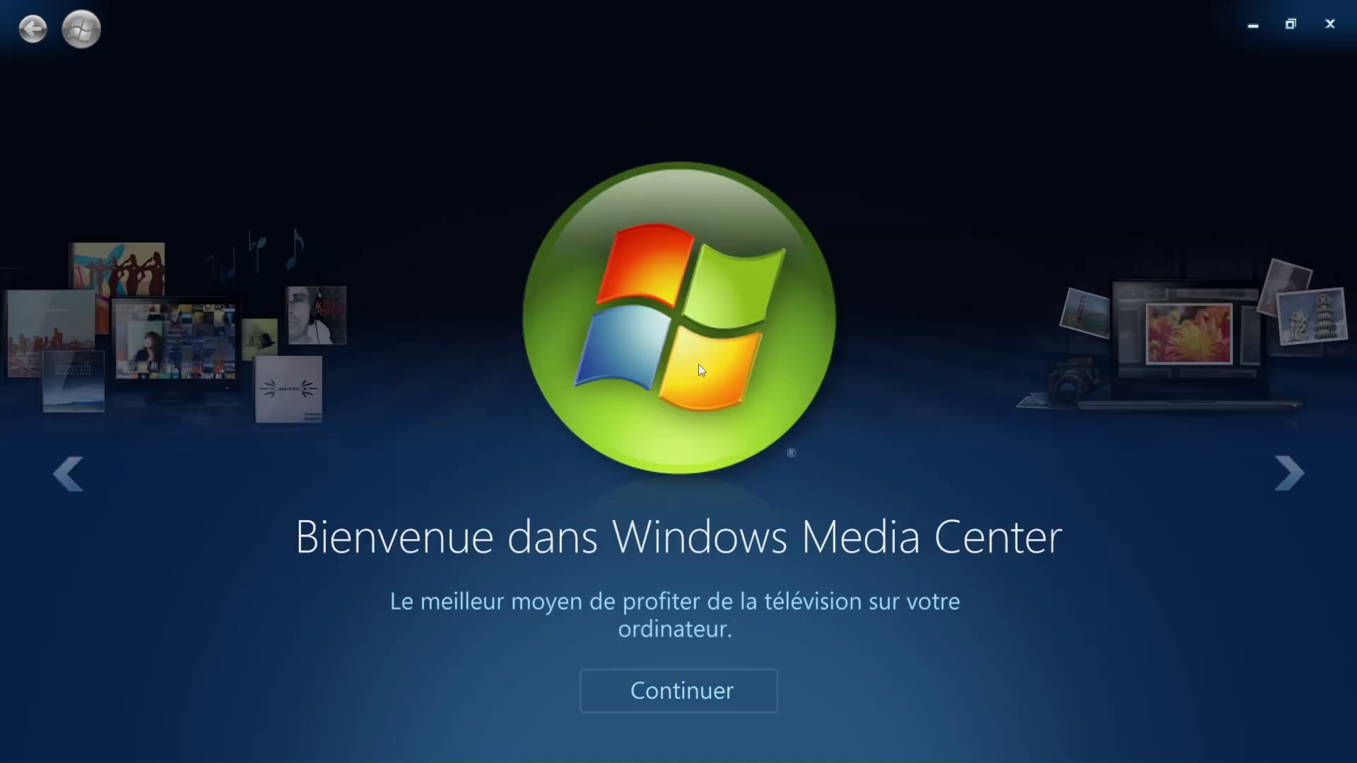
pyautogui.press('Return')
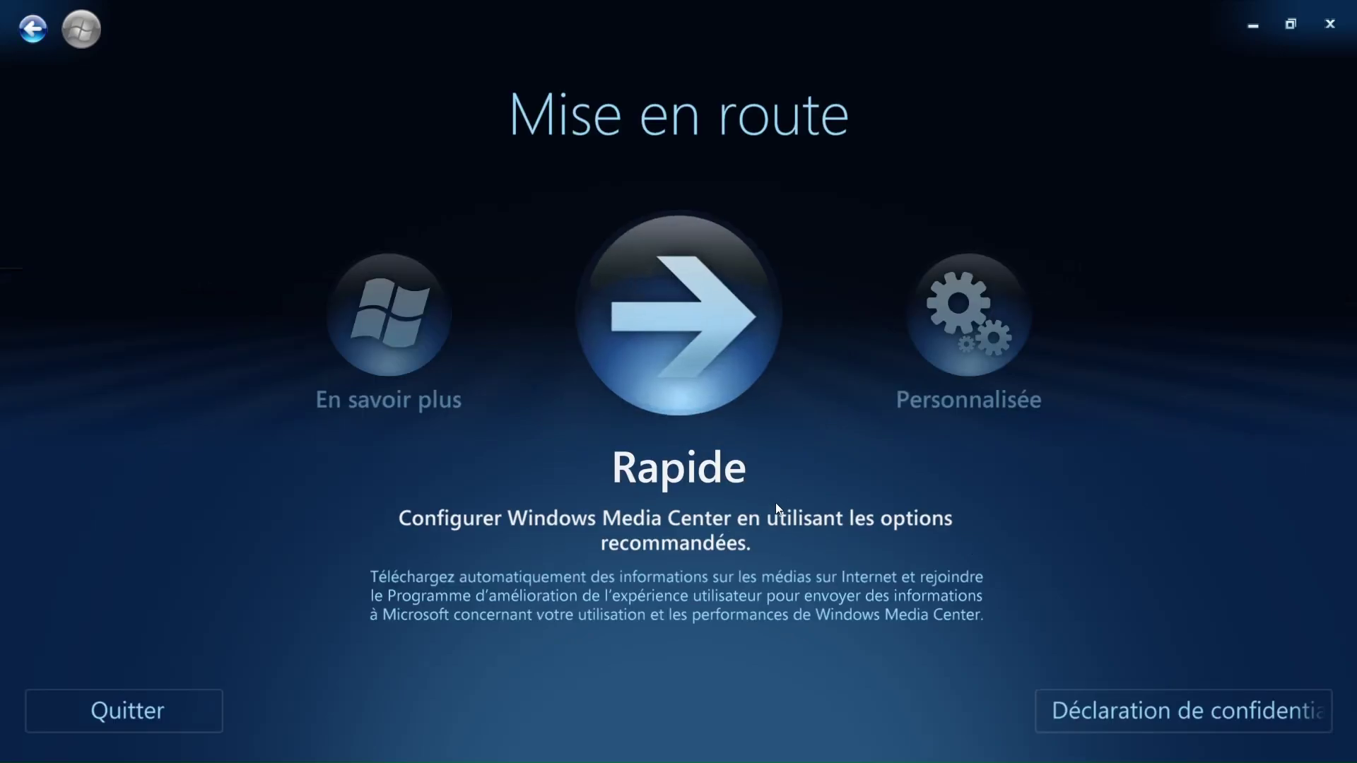
pyautogui.click(636, 331)
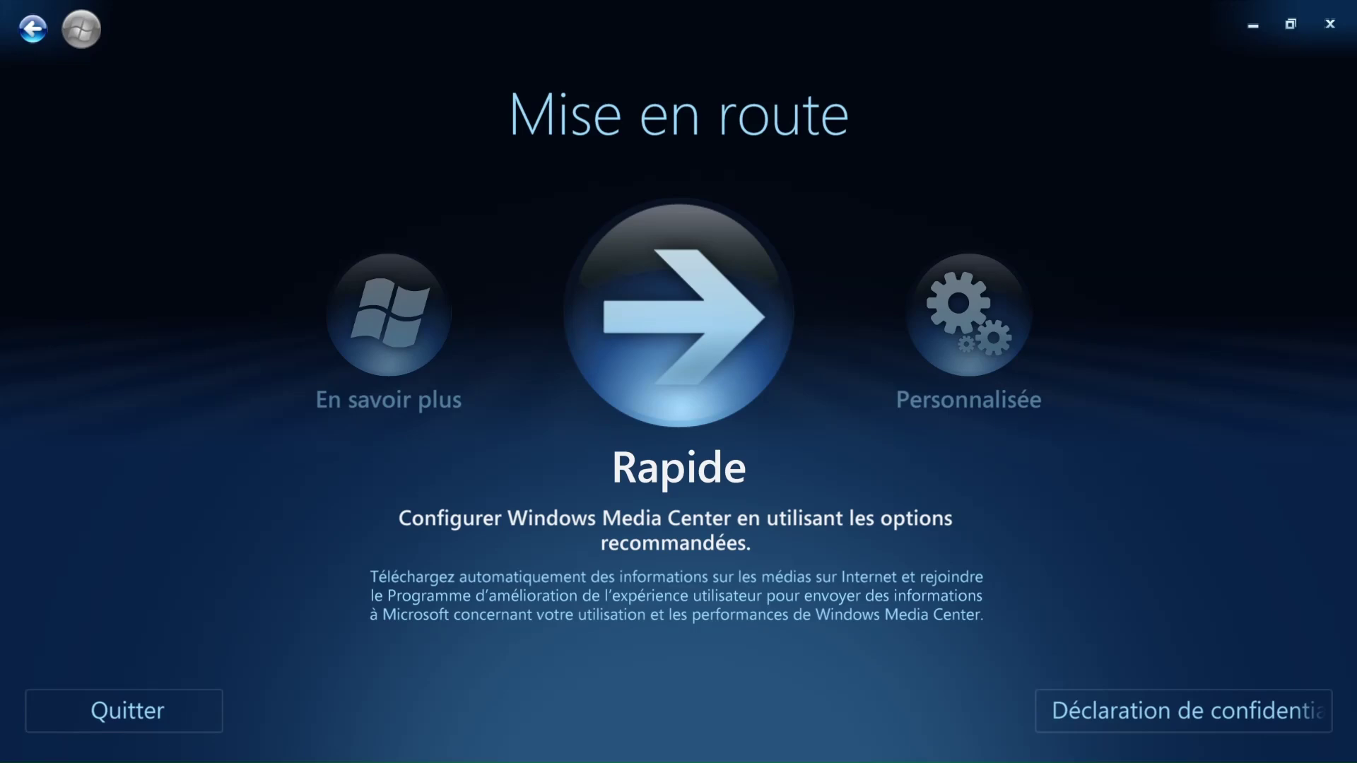
pyautogui.press('Return')
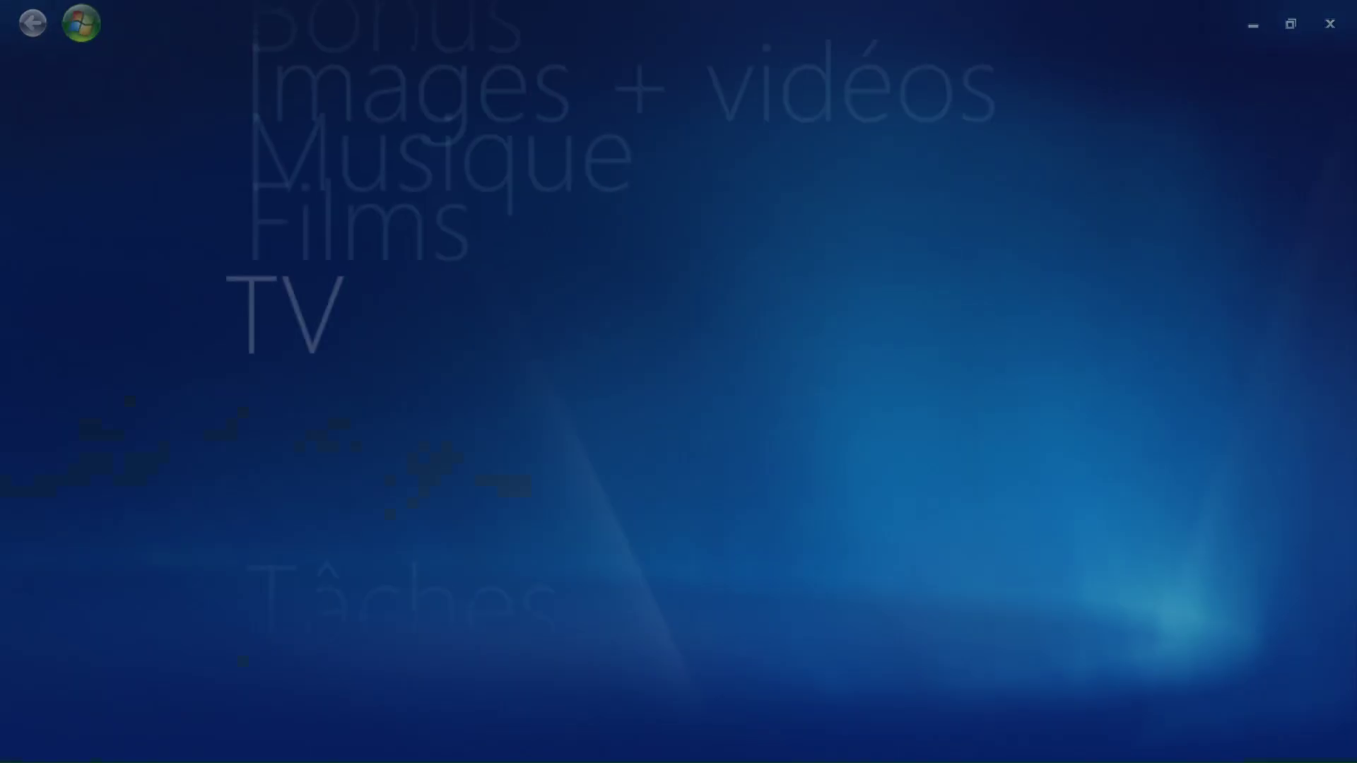
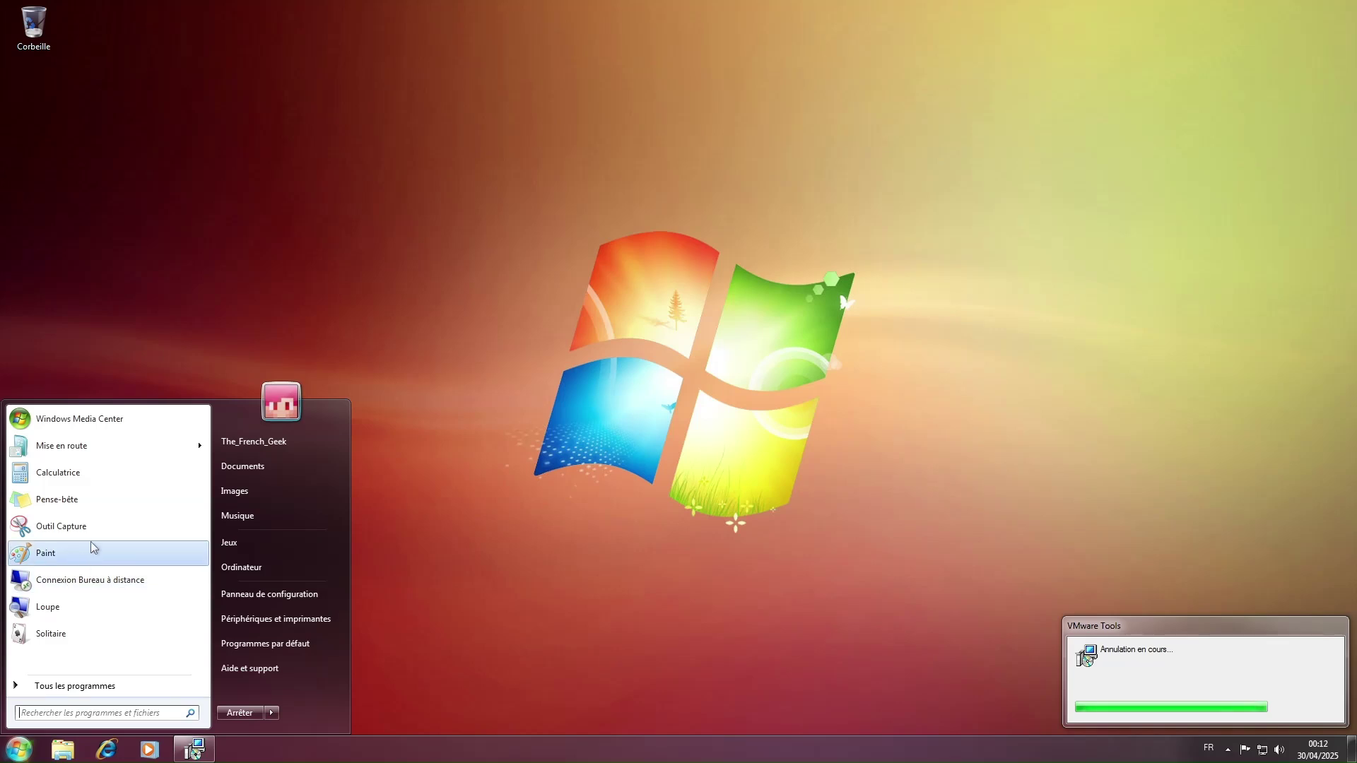
pyautogui.click(623, 297)
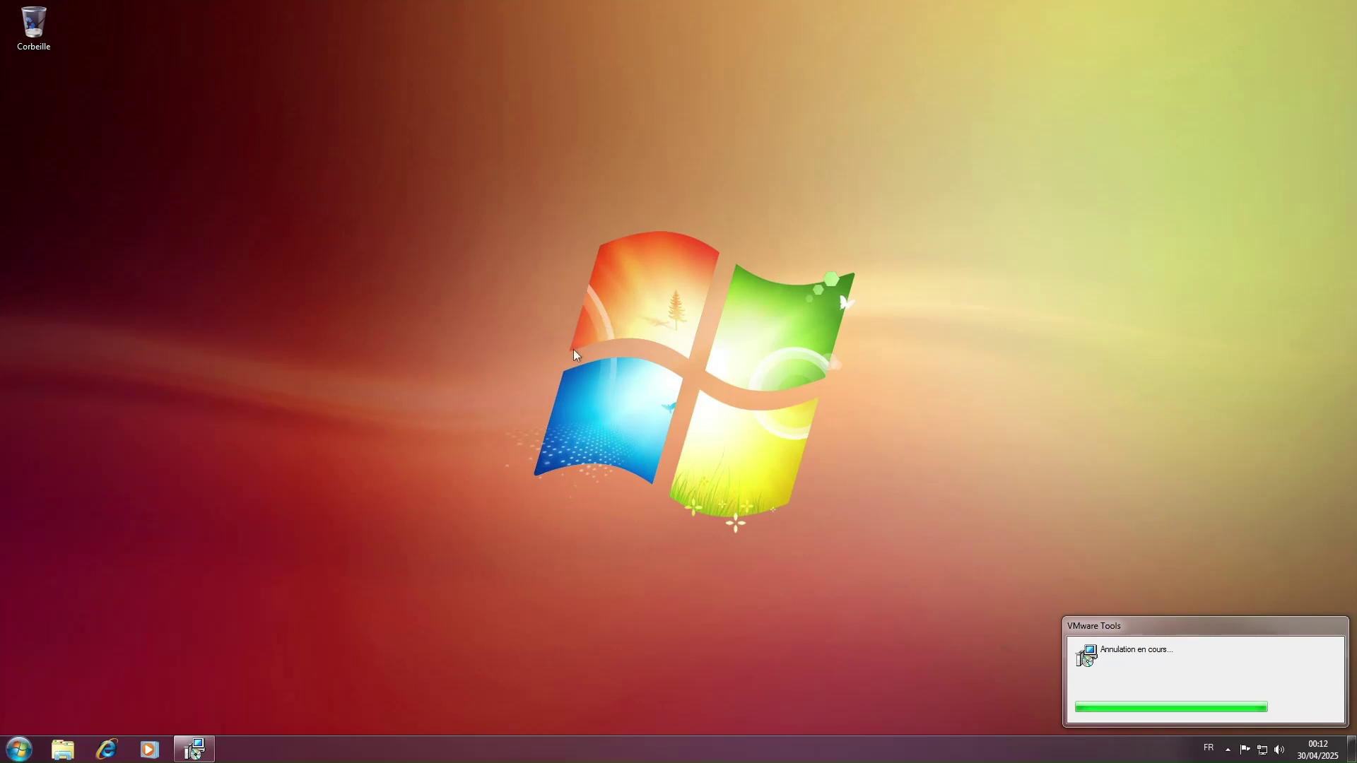
pyautogui.press('super+r')
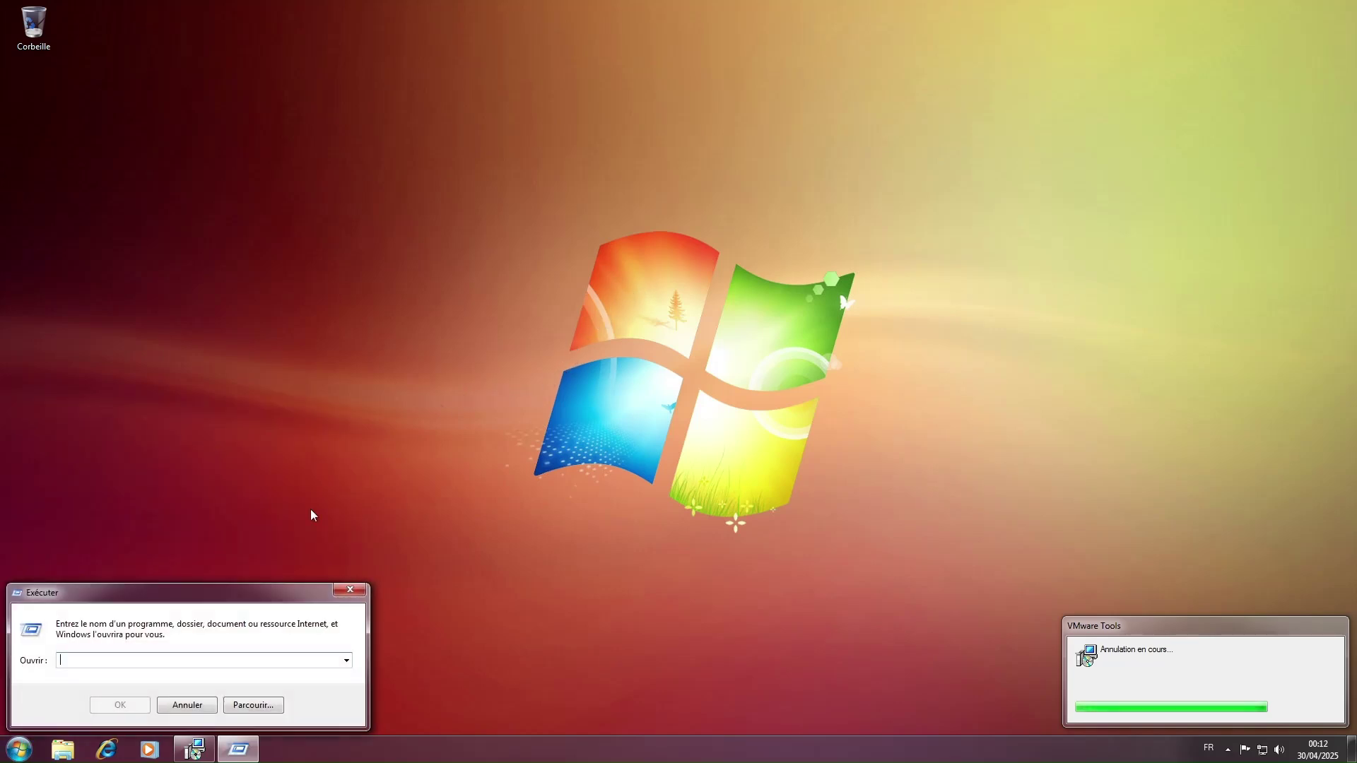
pyautogui.click(187, 705)
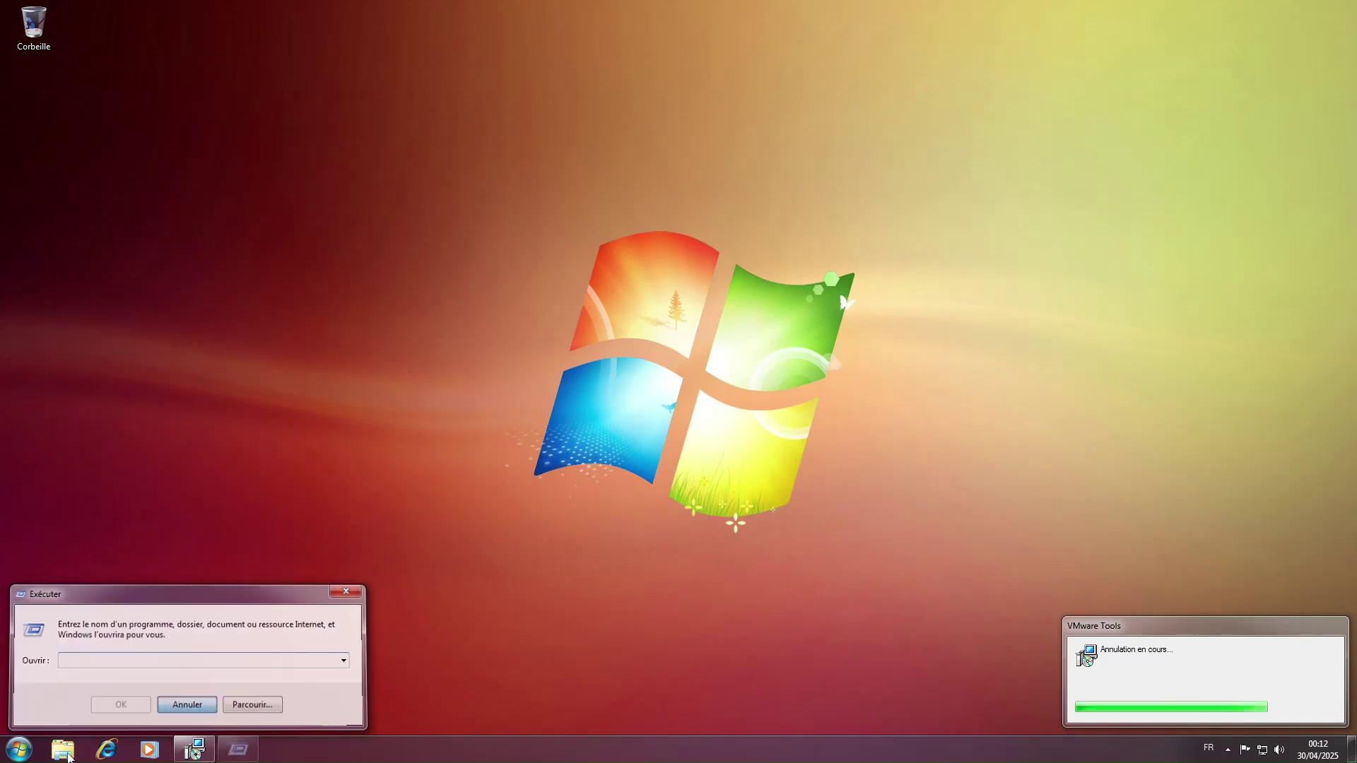
# Step: Place the Calendrier, Horloge and Diaporama gadgets around the desktop logo from the gadget gallery, and close the gallery
pyautogui.click(29, 755)
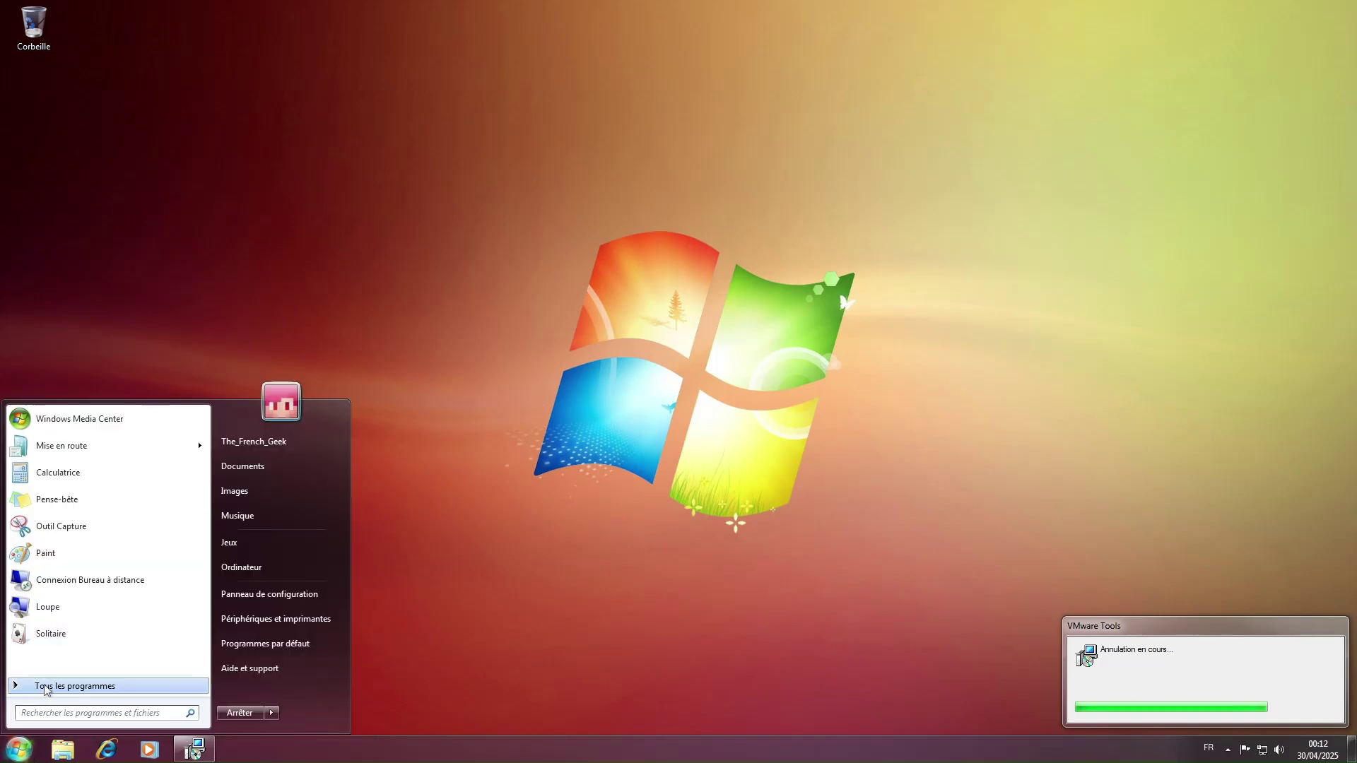
pyautogui.moveTo(61, 684)
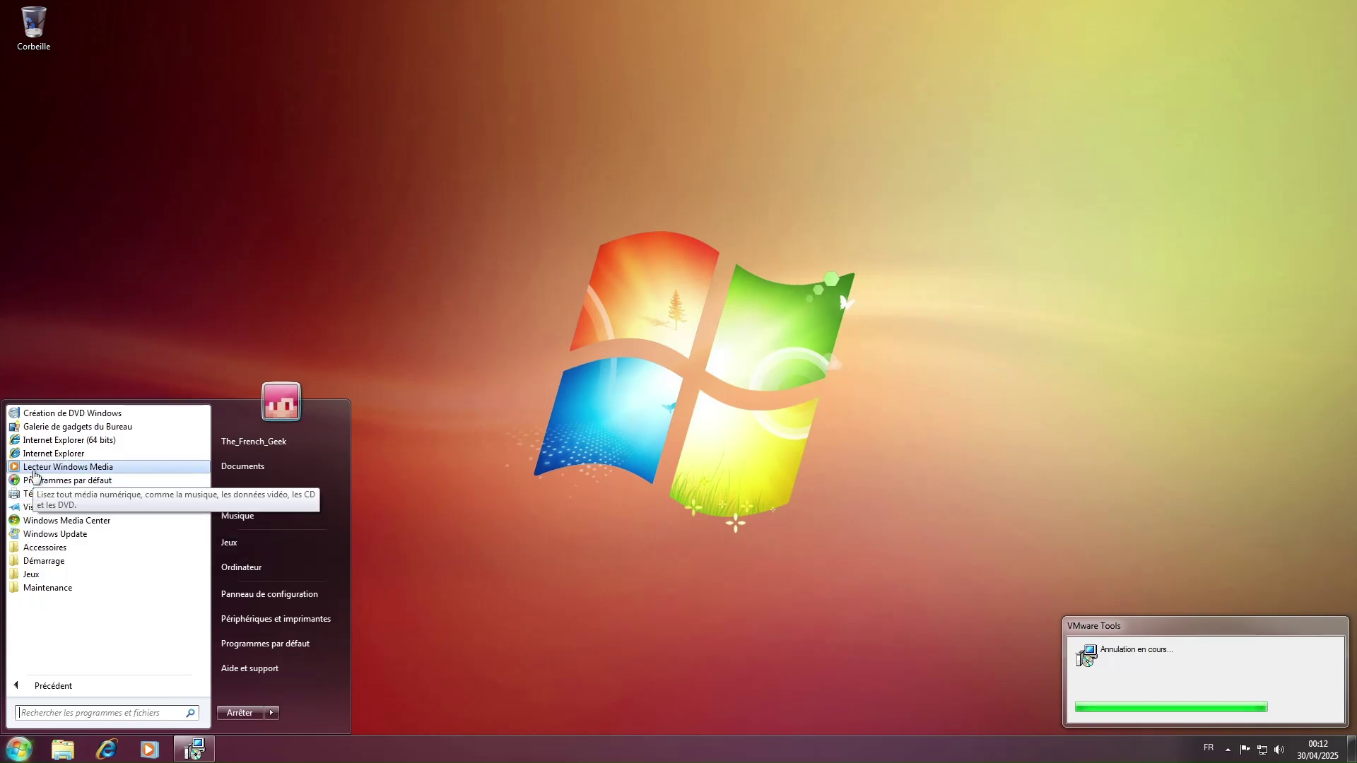
pyautogui.click(39, 428)
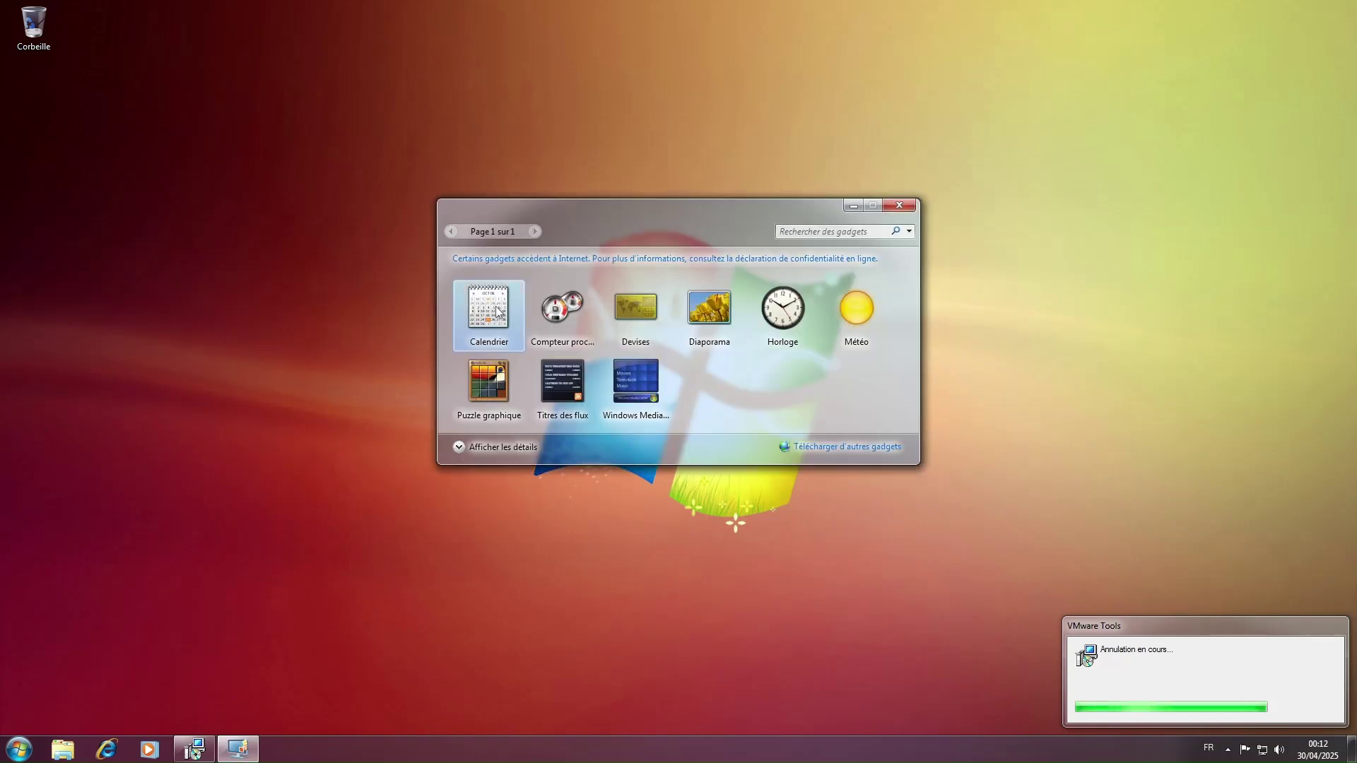
pyautogui.moveTo(489, 311); pyautogui.dragTo(335, 271)
pyautogui.moveTo(783, 323); pyautogui.dragTo(1100, 251)
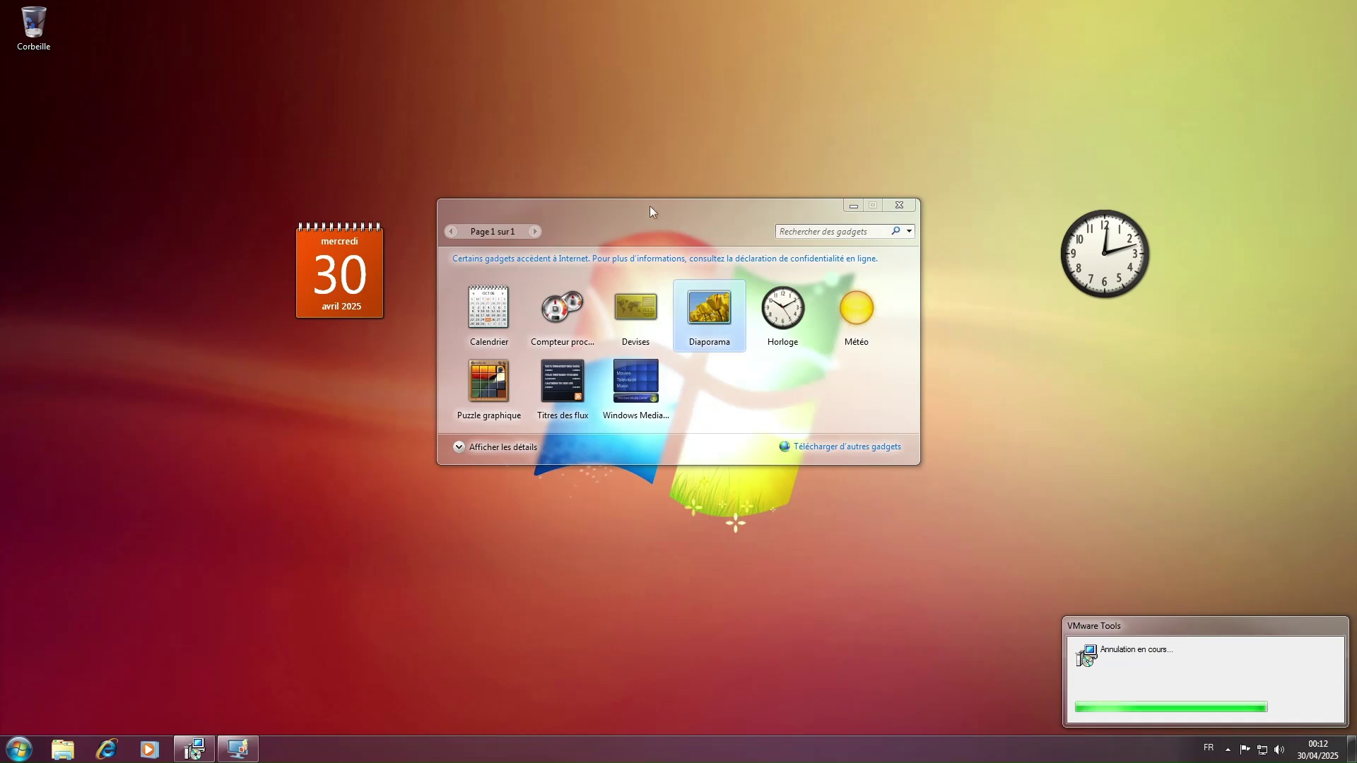
pyautogui.moveTo(665, 290); pyautogui.dragTo(675, 293)
pyautogui.moveTo(694, 499); pyautogui.dragTo(693, 502)
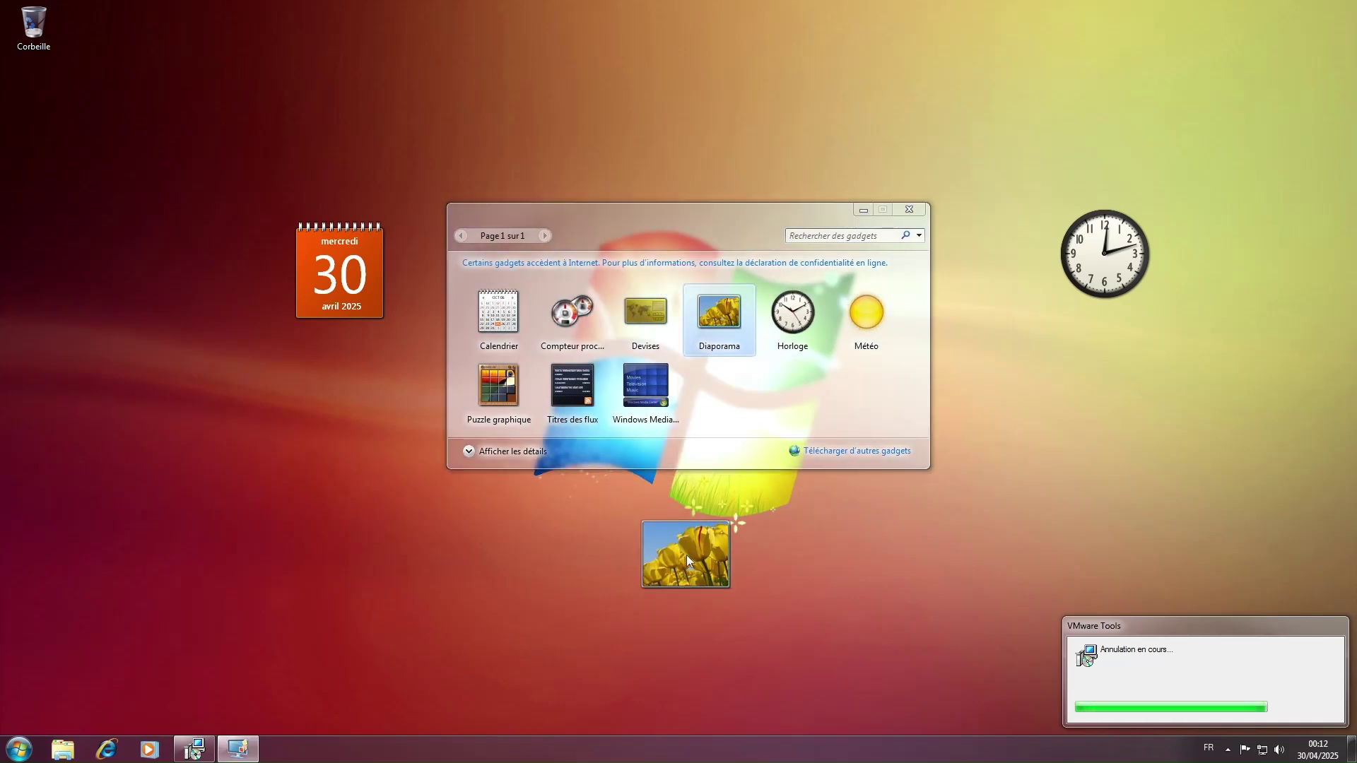
pyautogui.click(909, 209)
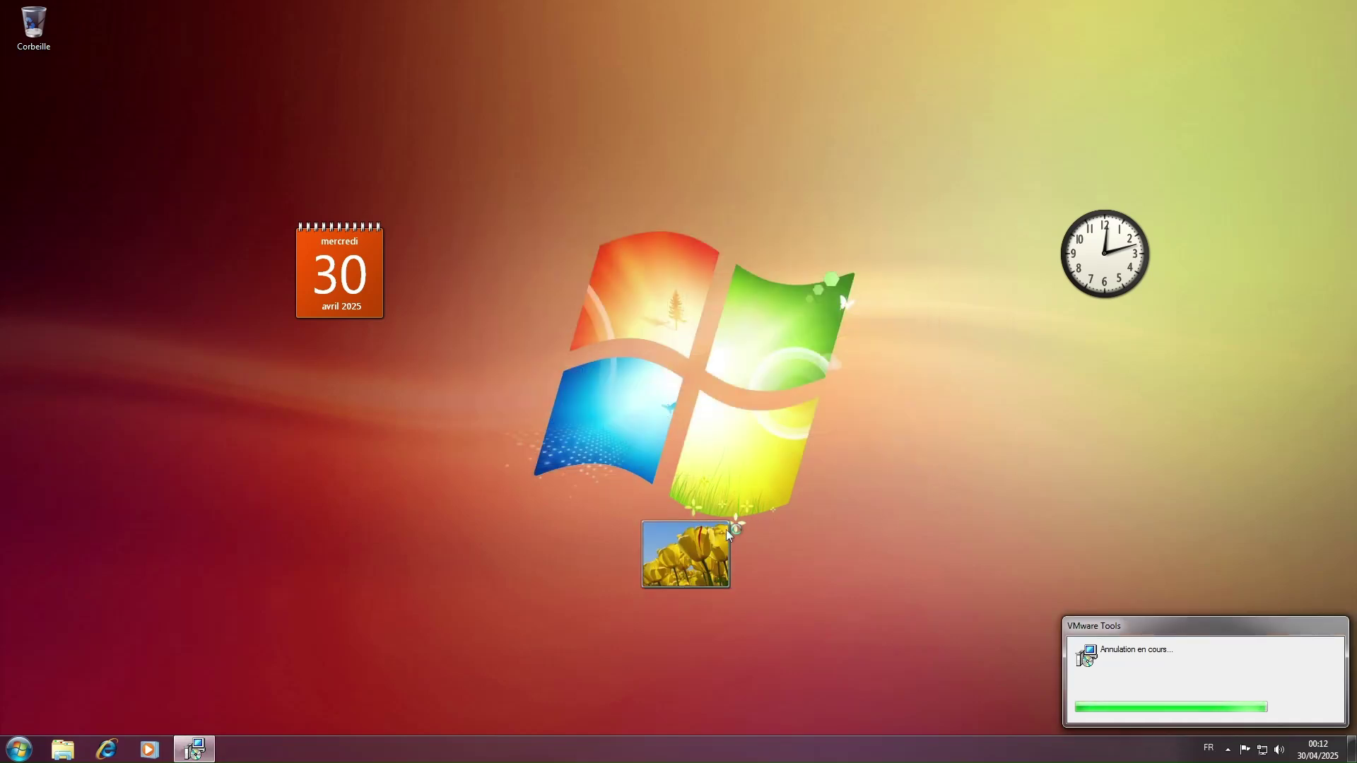
# Step: Reposition the slideshow and clock gadgets, and remove the clock, calendar and slideshow from the desktop
pyautogui.moveTo(693, 551); pyautogui.dragTo(699, 556)
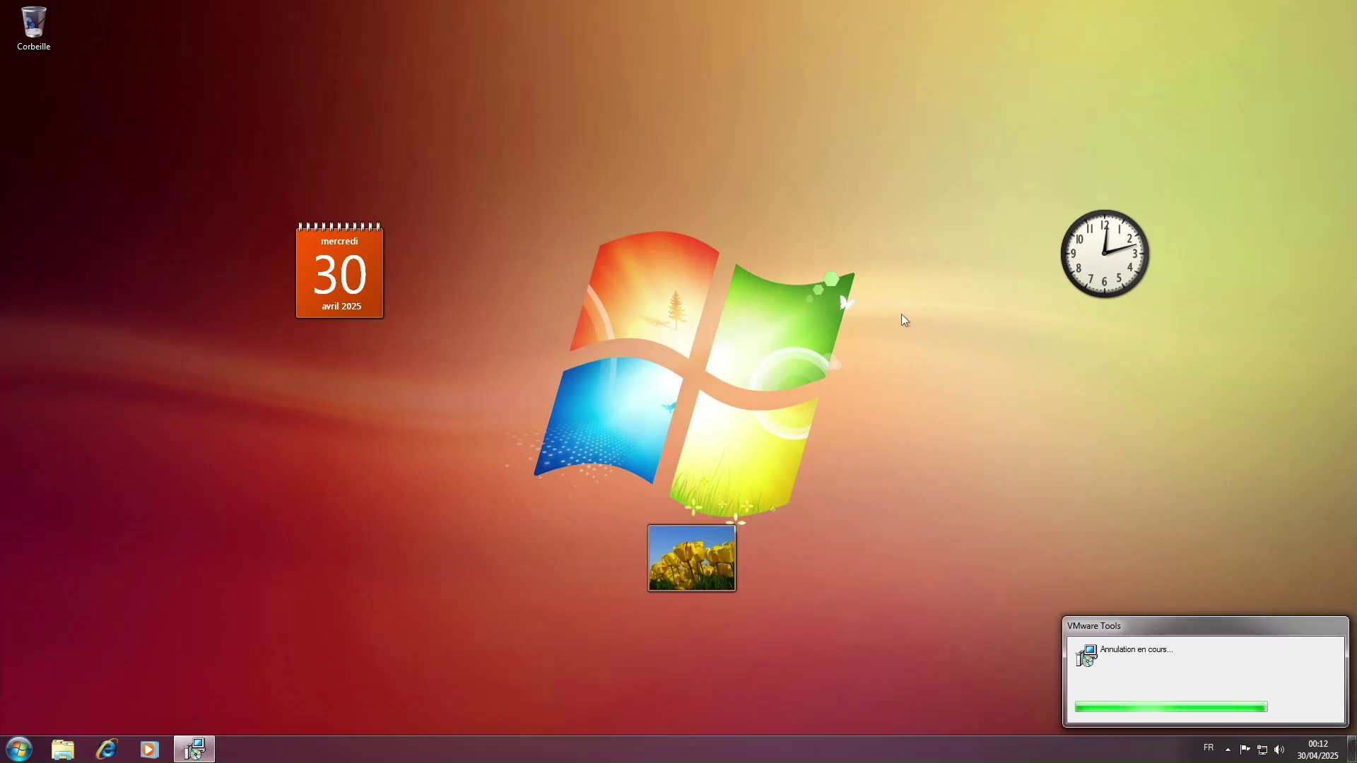
pyautogui.moveTo(1069, 283); pyautogui.dragTo(787, 266)
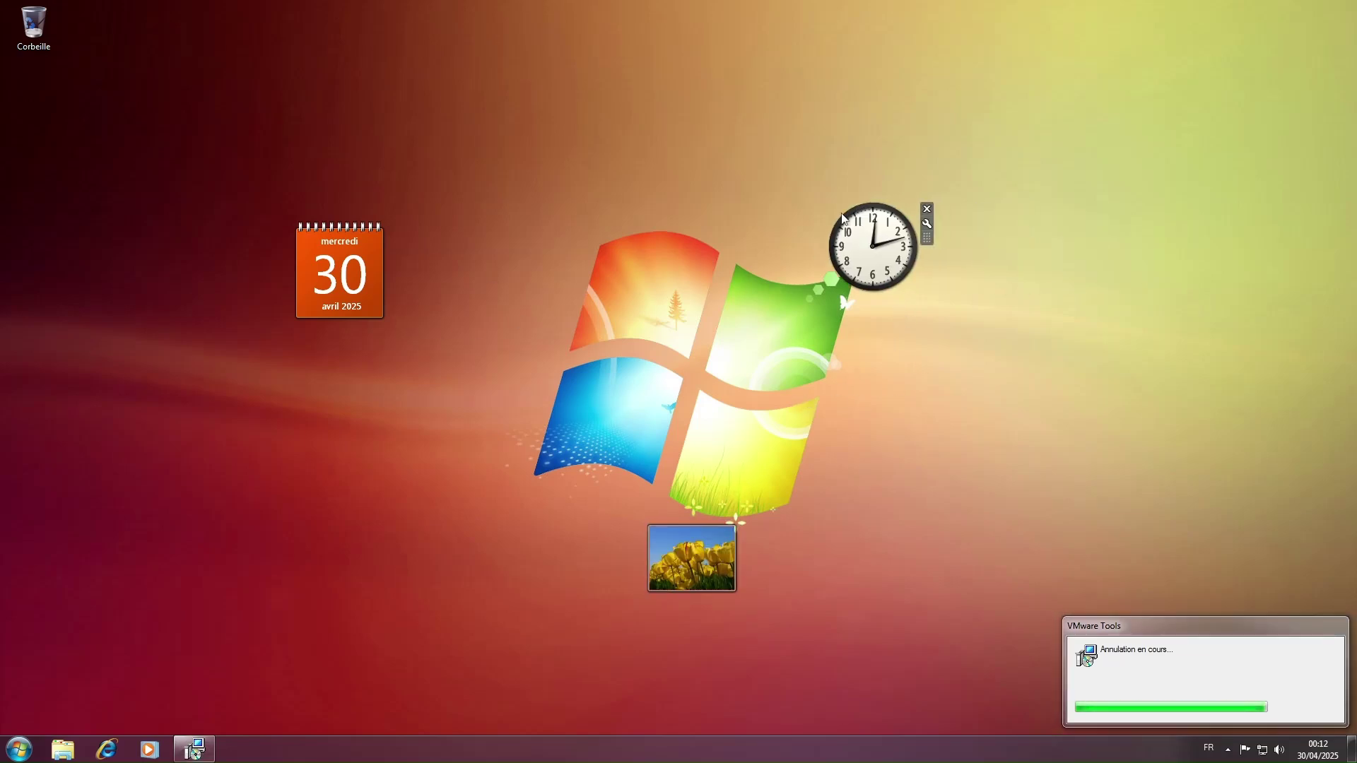
pyautogui.click(926, 209)
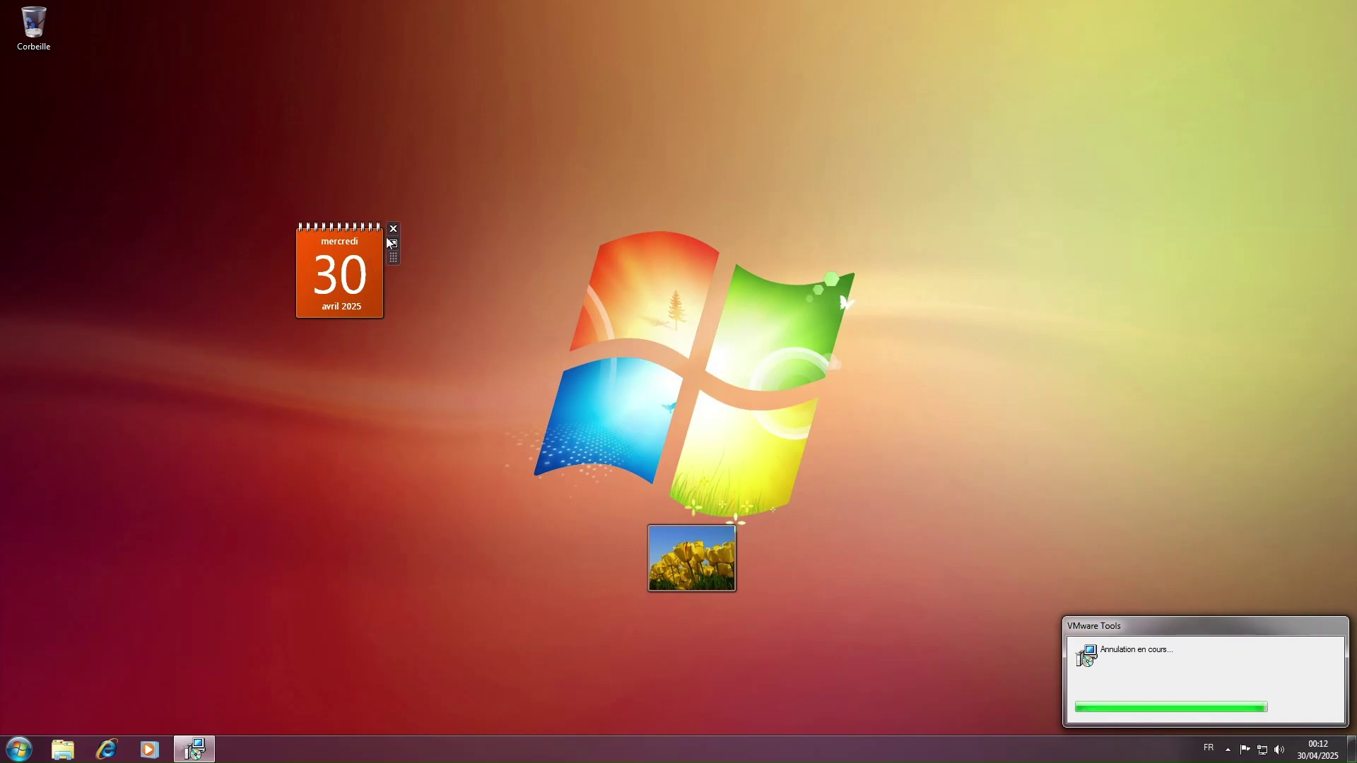
pyautogui.click(394, 228)
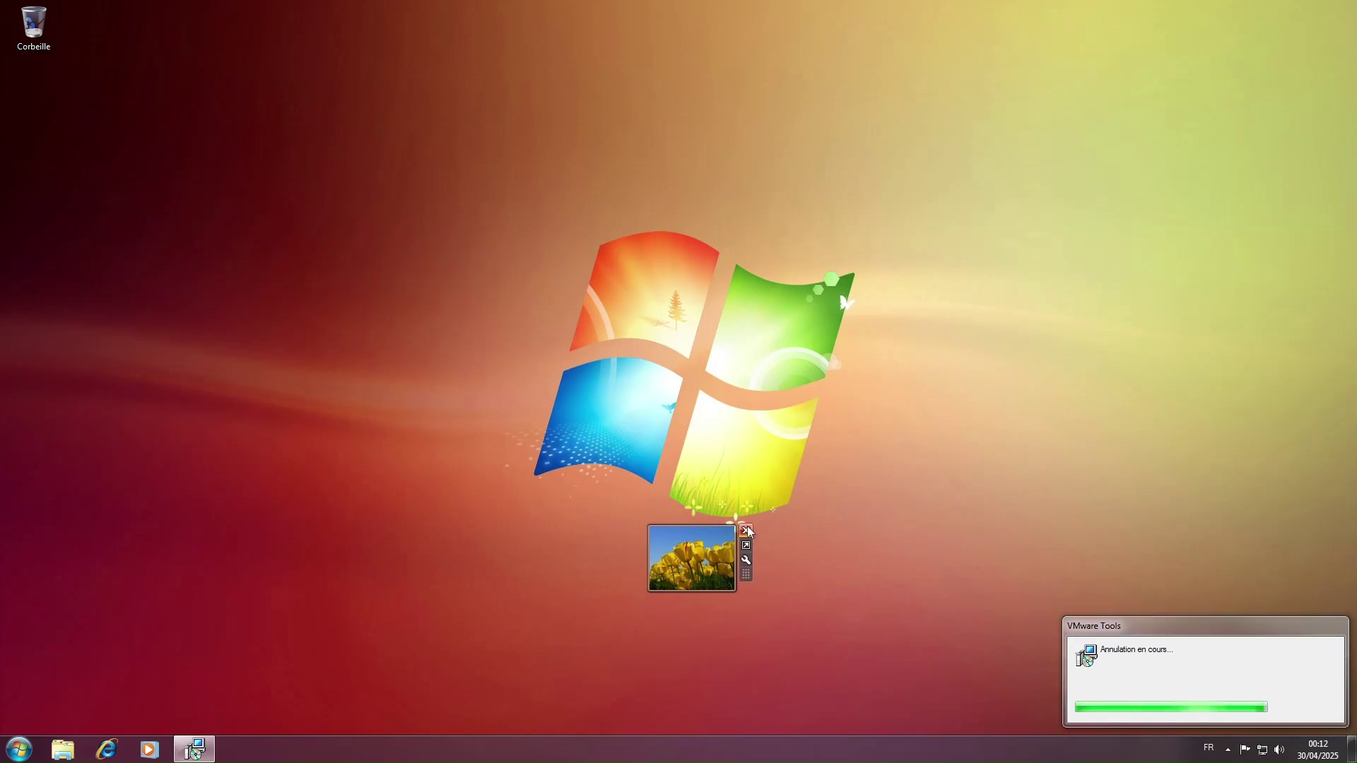
pyautogui.click(746, 530)
# Step: Reopen the desktop gadget gallery and place the processor meter gadget in the desktop's upper-right corner
pyautogui.click(19, 748)
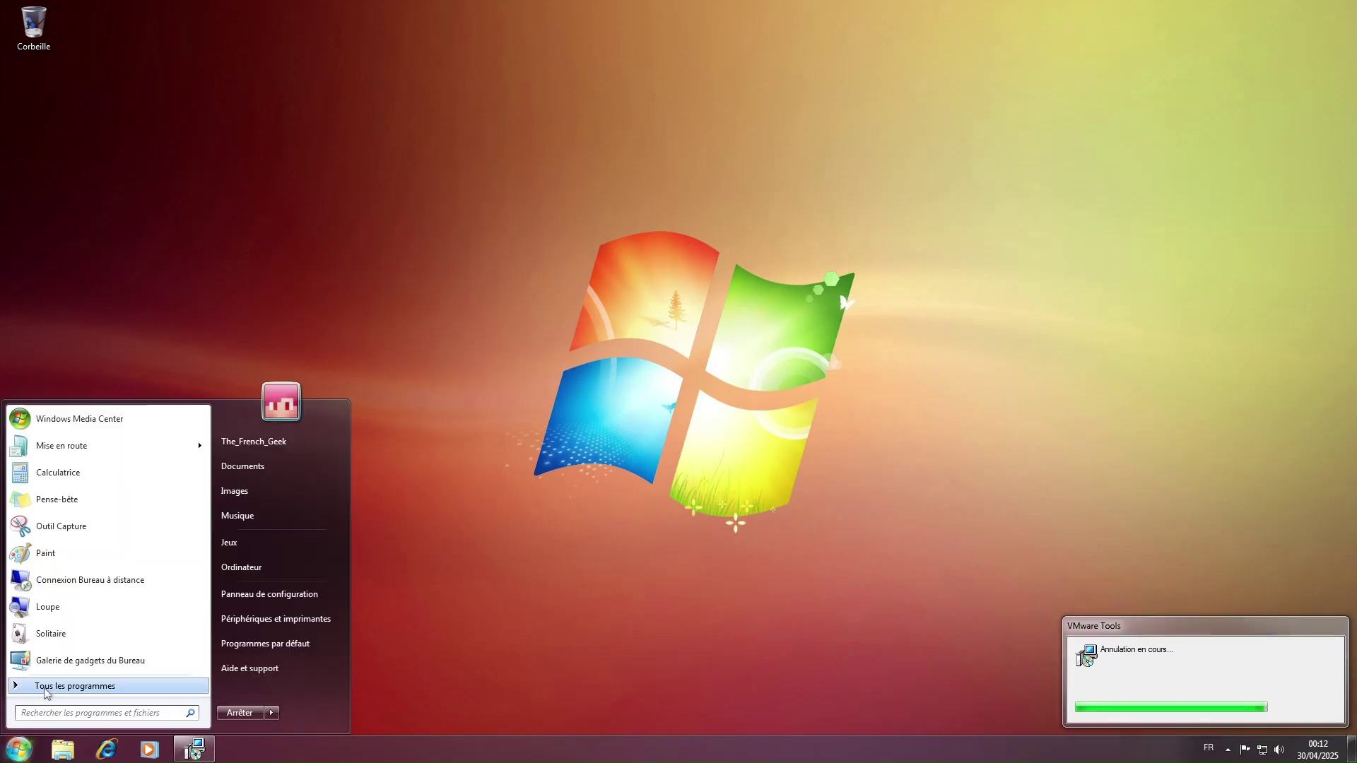
pyautogui.click(46, 687)
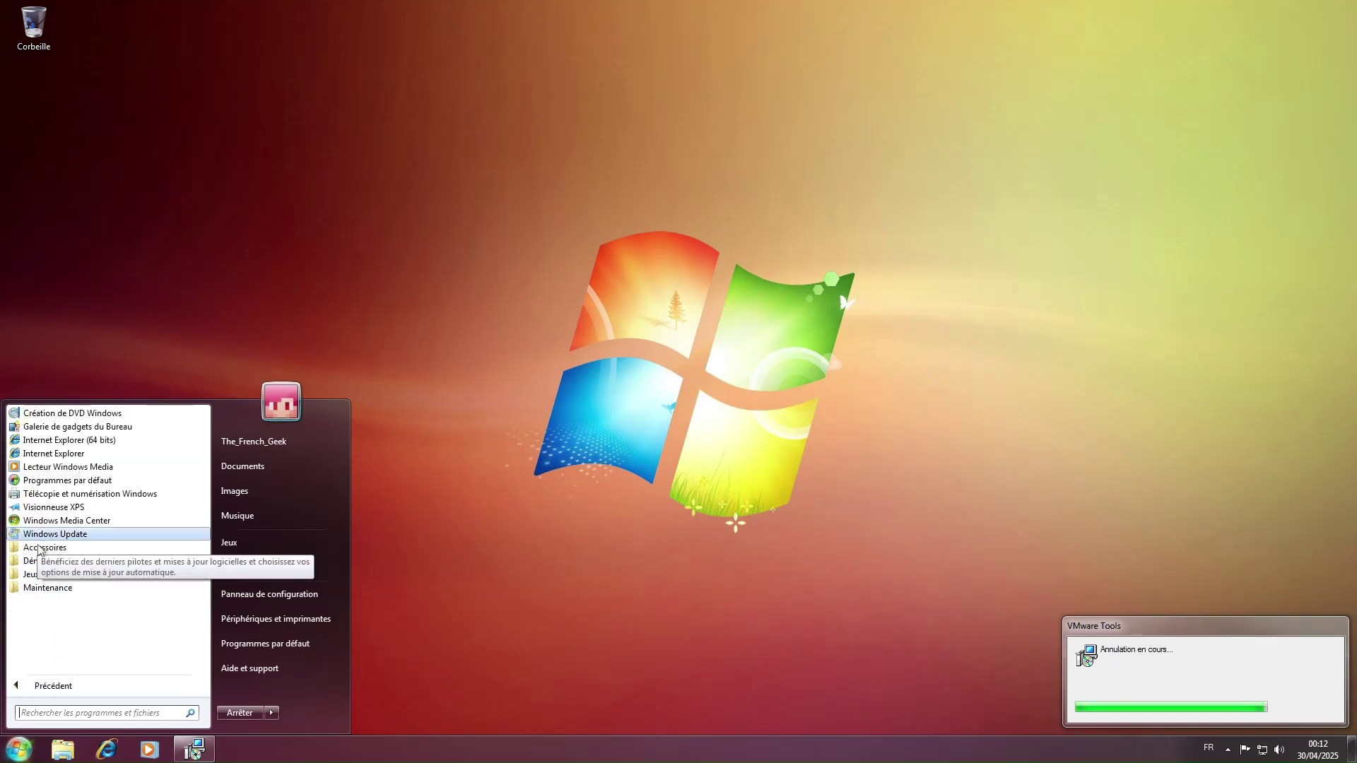
pyautogui.click(30, 427)
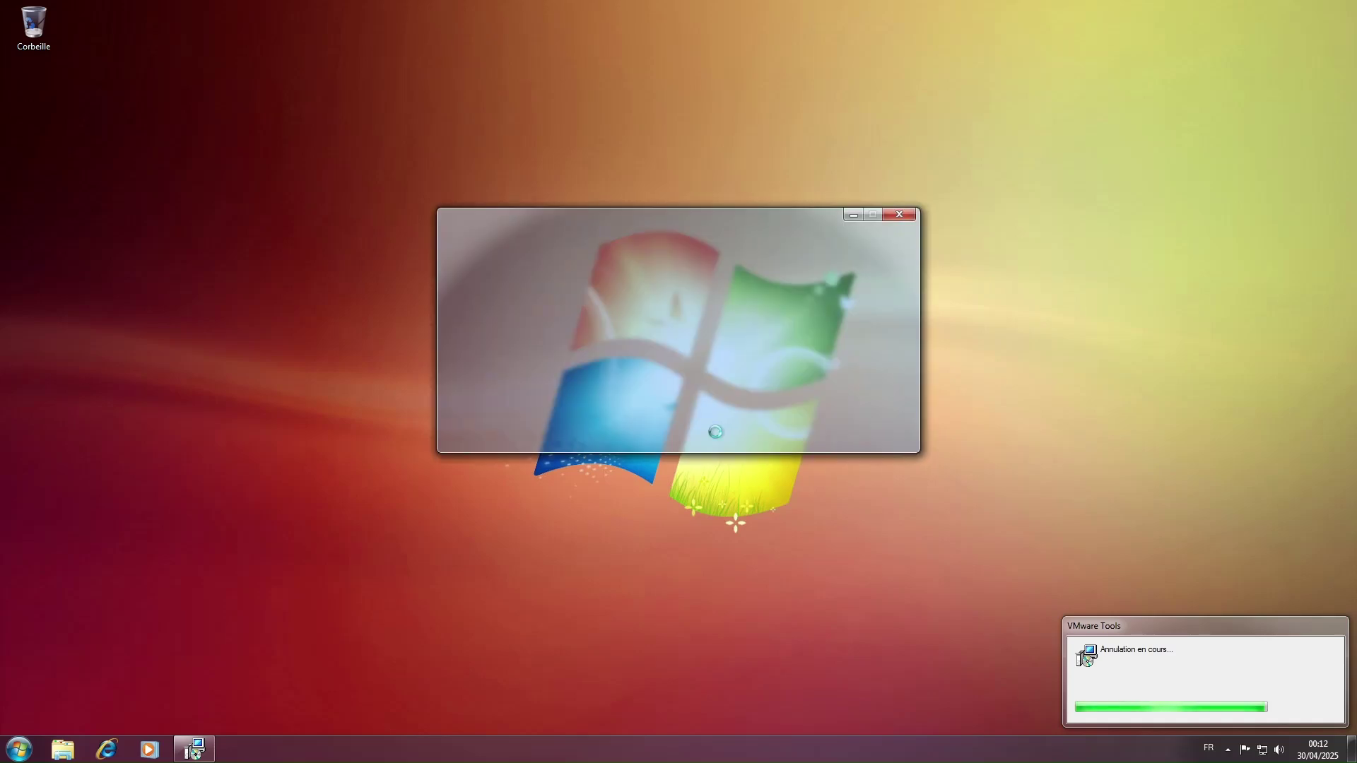
pyautogui.moveTo(560, 292); pyautogui.dragTo(1290, 47)
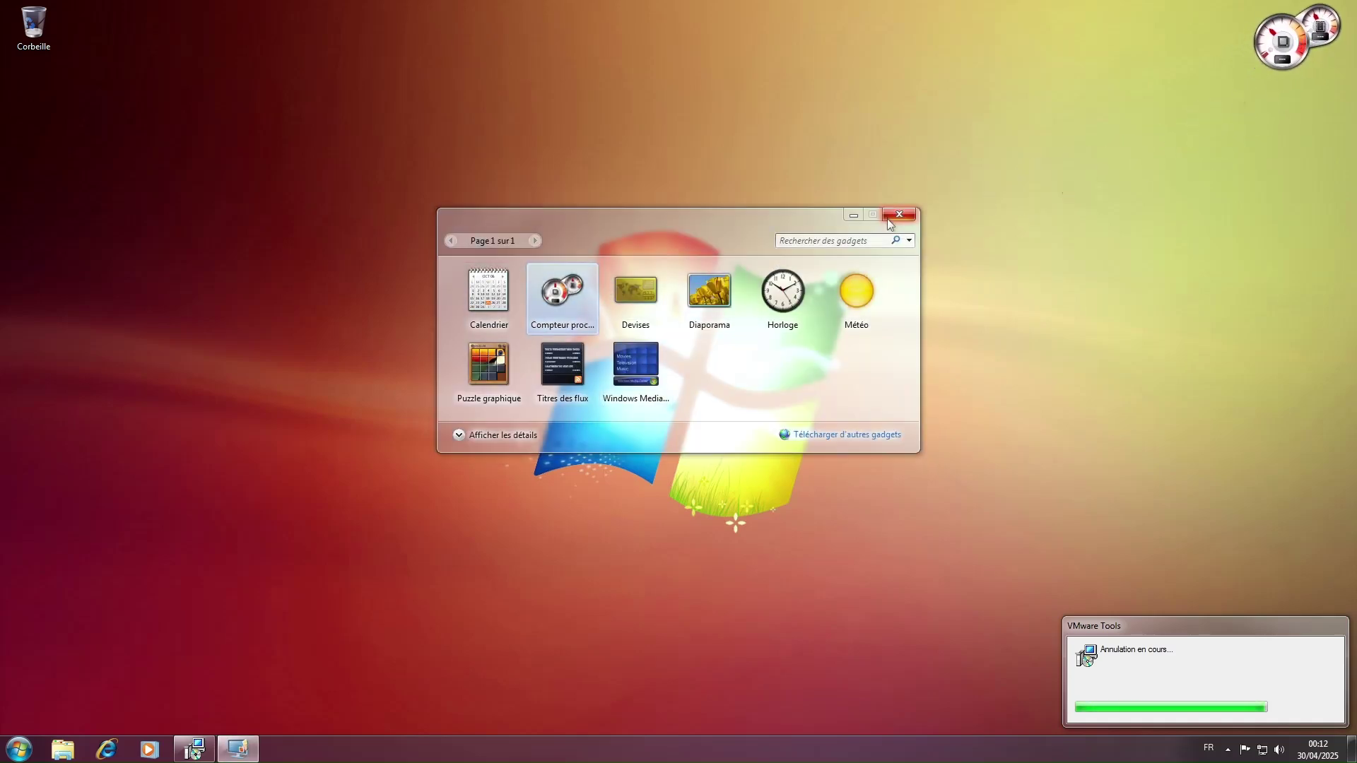
# Step: Find Outil Capture among the installed accessories, launch it and capture a rectangular area around the desktop's Windows logo
pyautogui.click(13, 748)
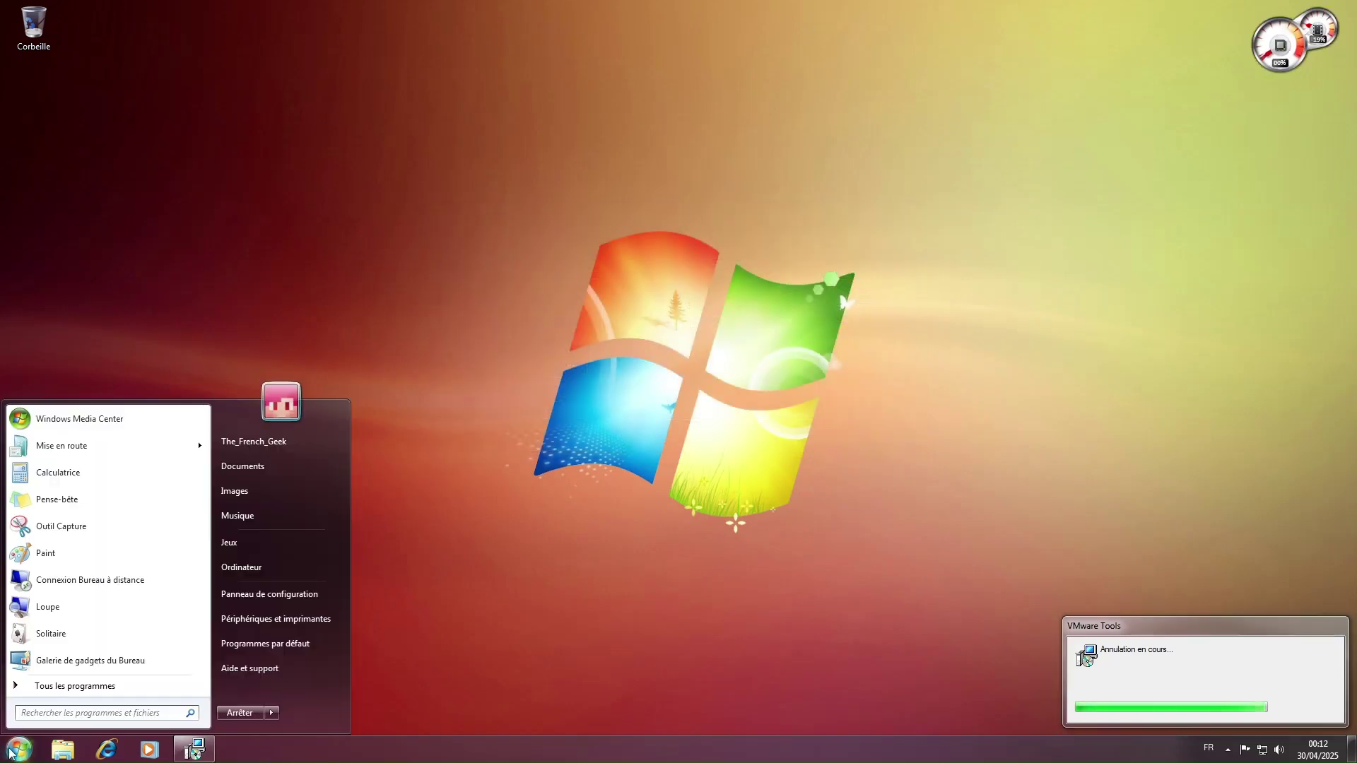
pyautogui.click(60, 686)
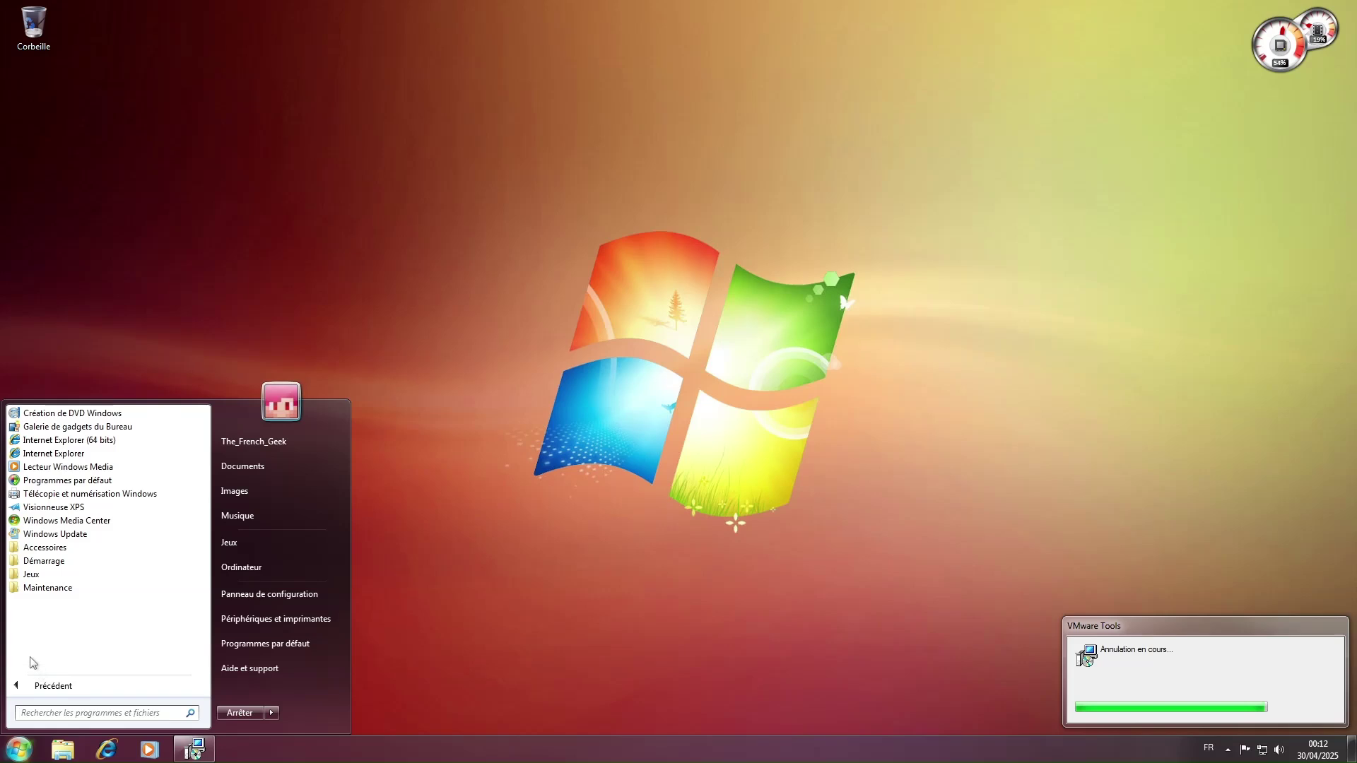
pyautogui.click(36, 588)
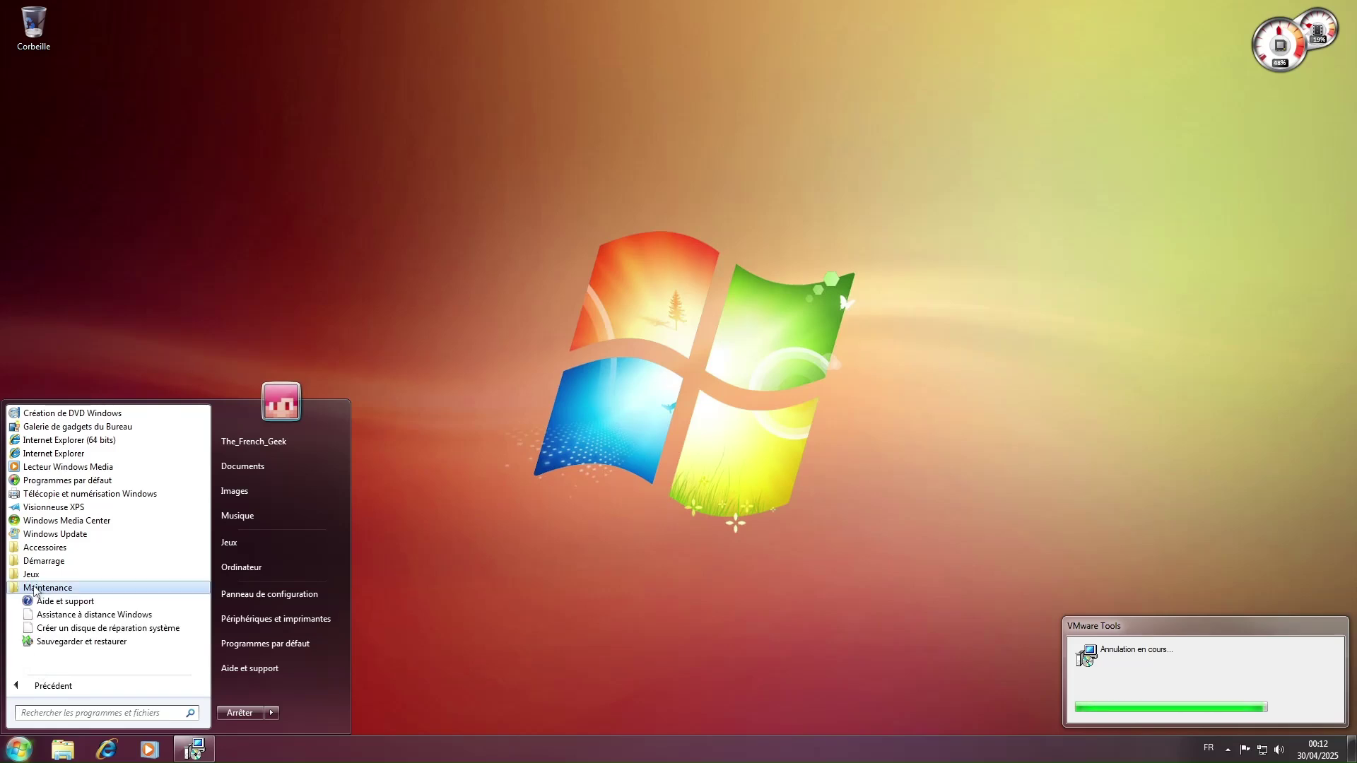
pyautogui.click(31, 574)
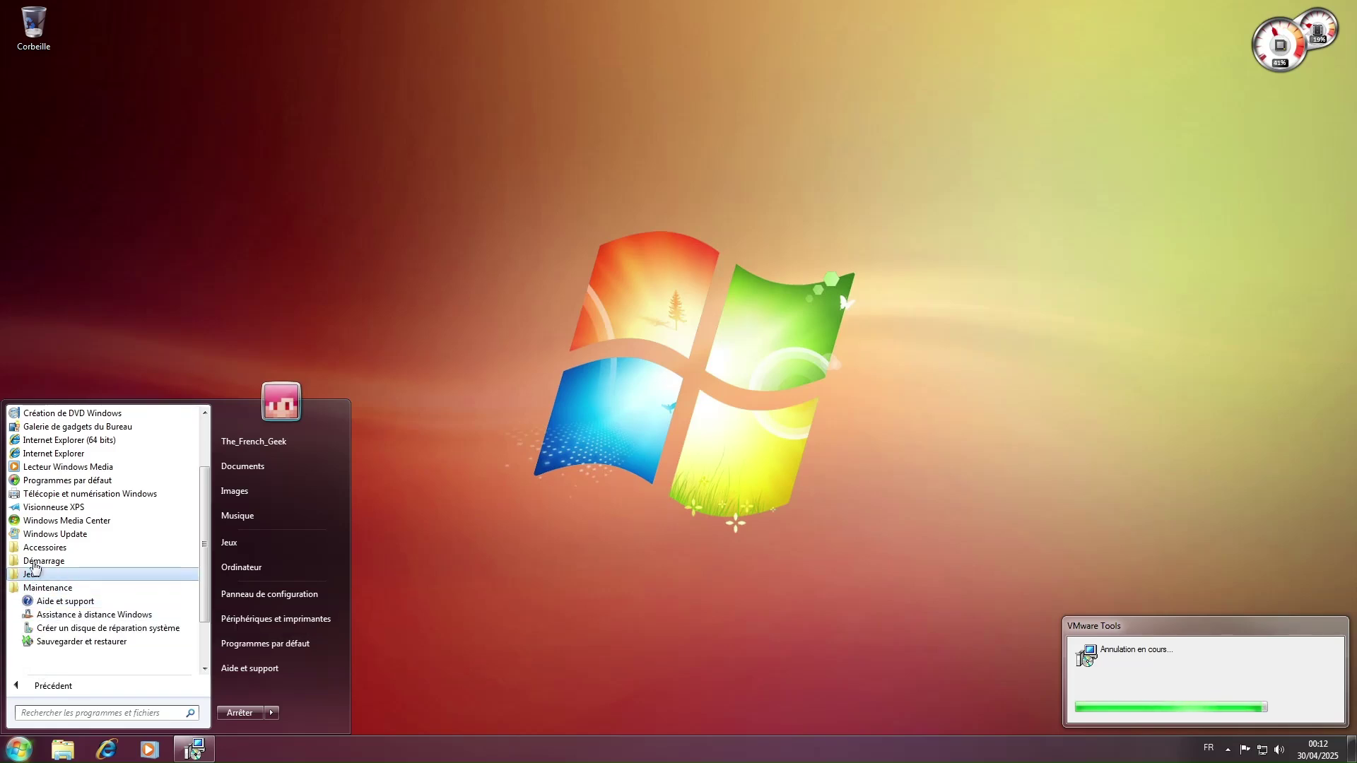
pyautogui.scroll(1, 37, 563)
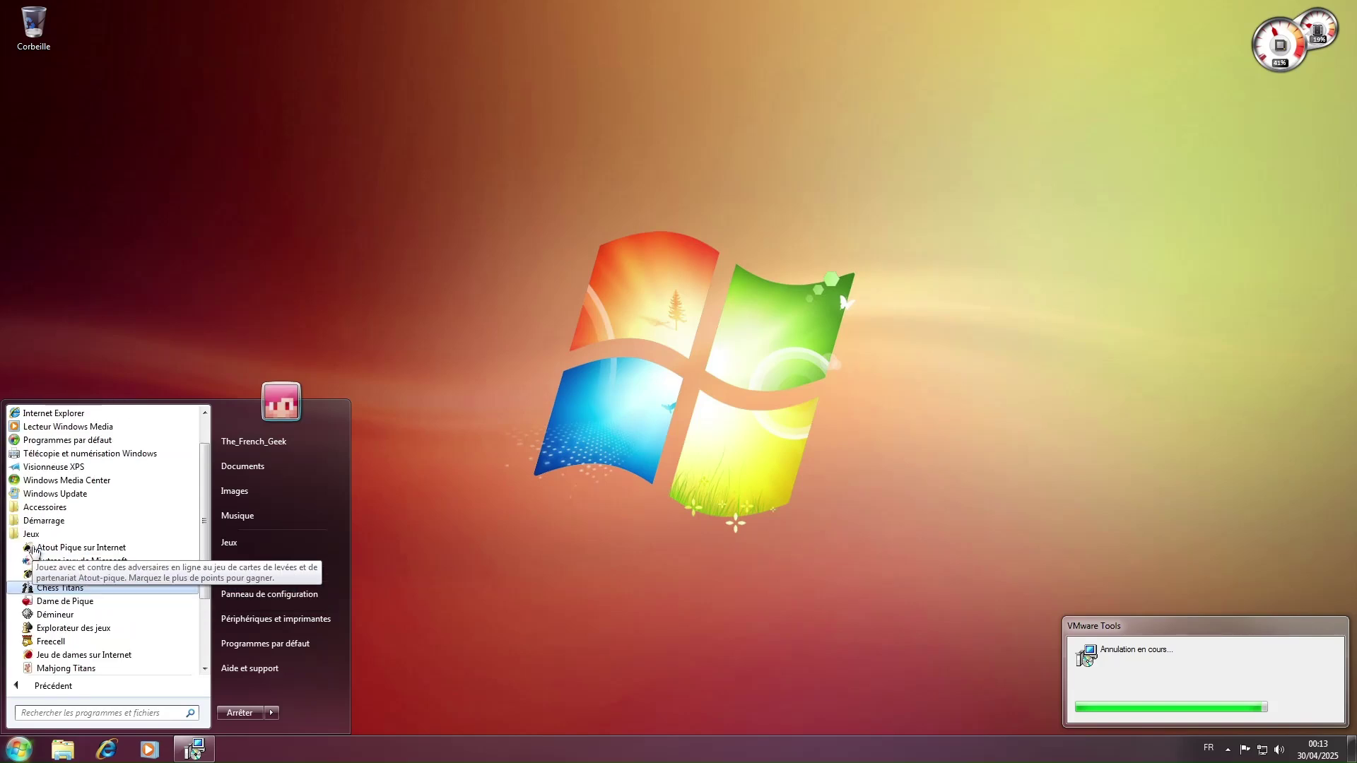
pyautogui.click(25, 507)
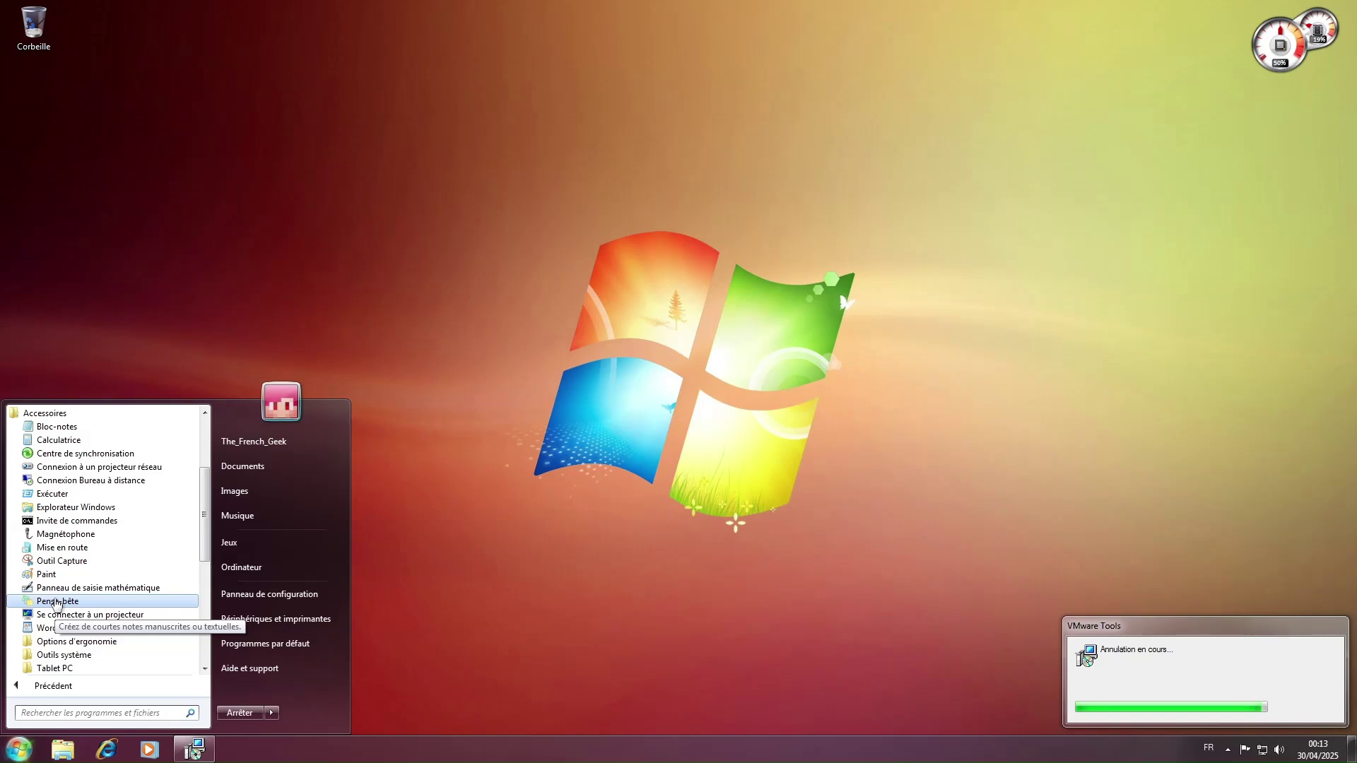
pyautogui.click(45, 562)
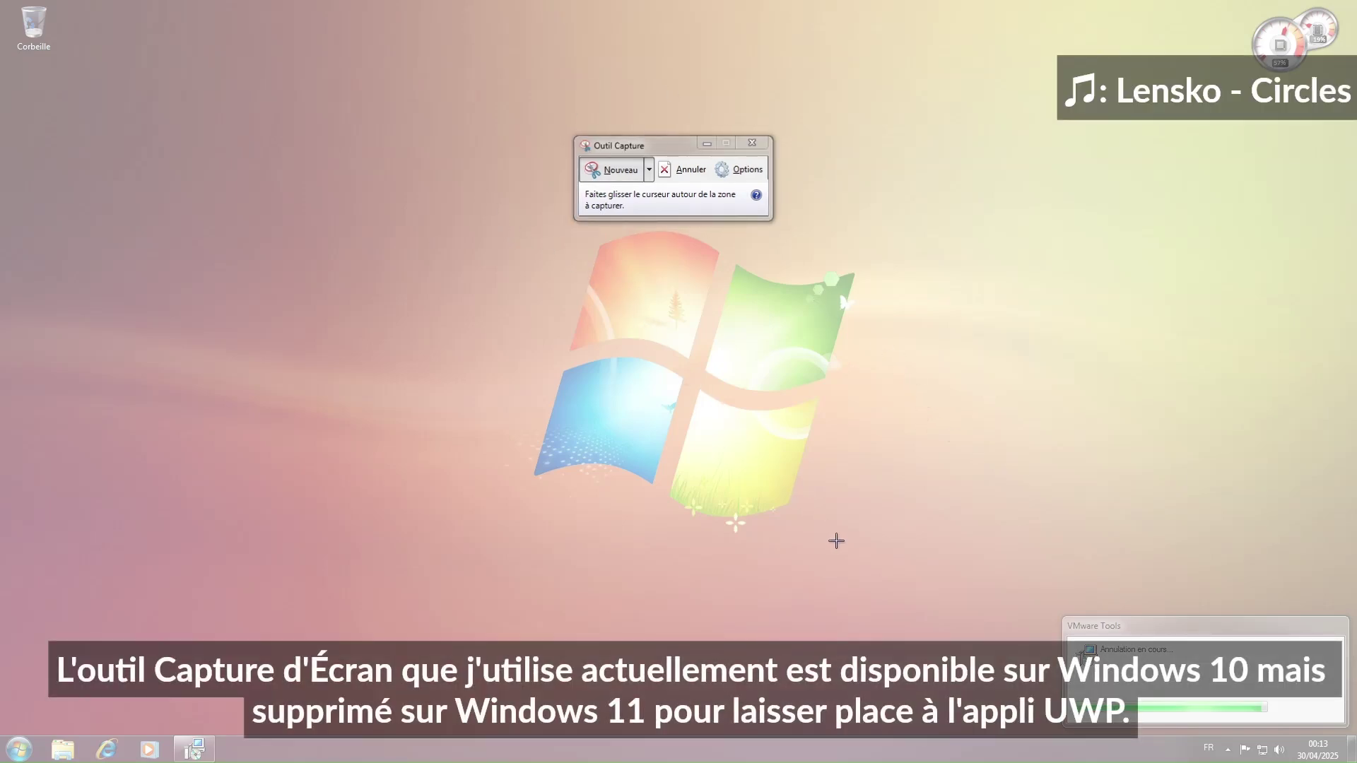
pyautogui.moveTo(480, 196); pyautogui.dragTo(867, 548)
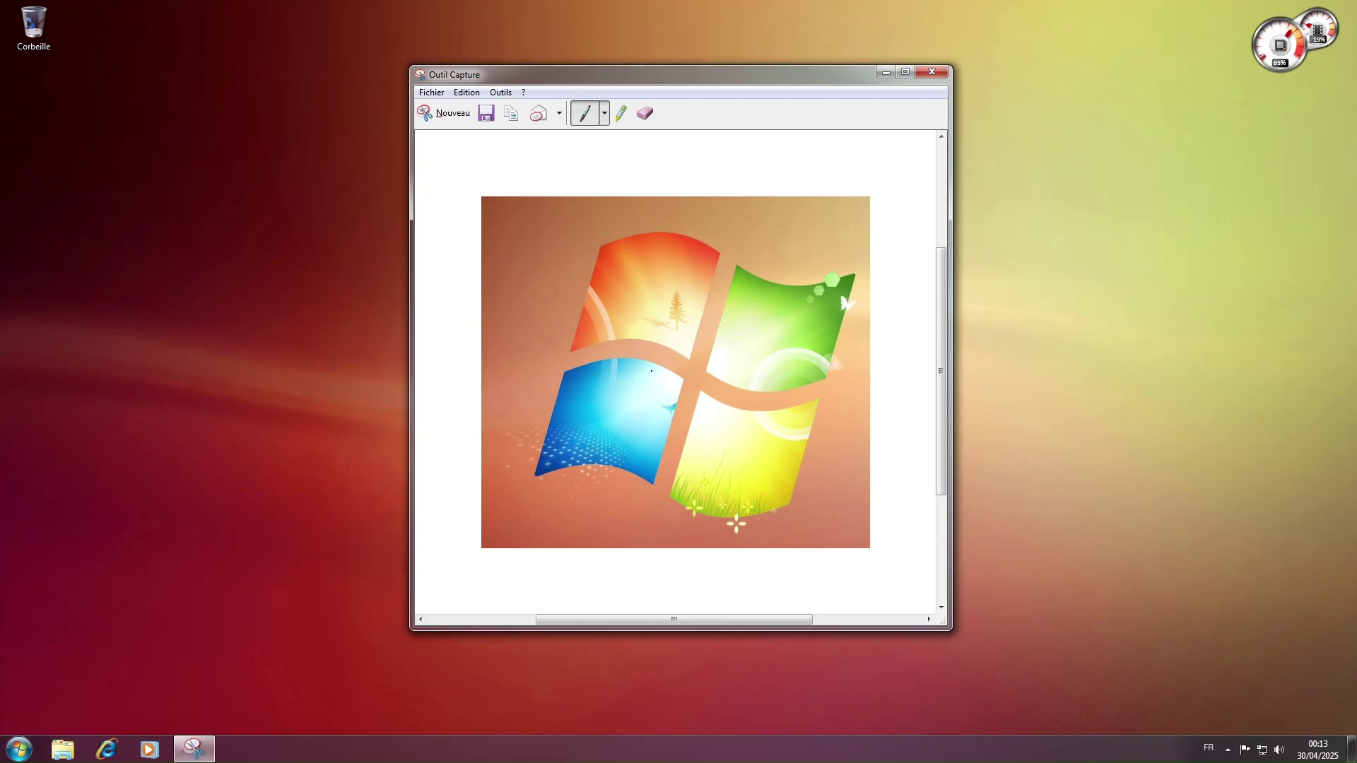
# Step: Switch the capture's pen to Stylet personnalisé and set its colour to Citron vert
pyautogui.click(606, 116)
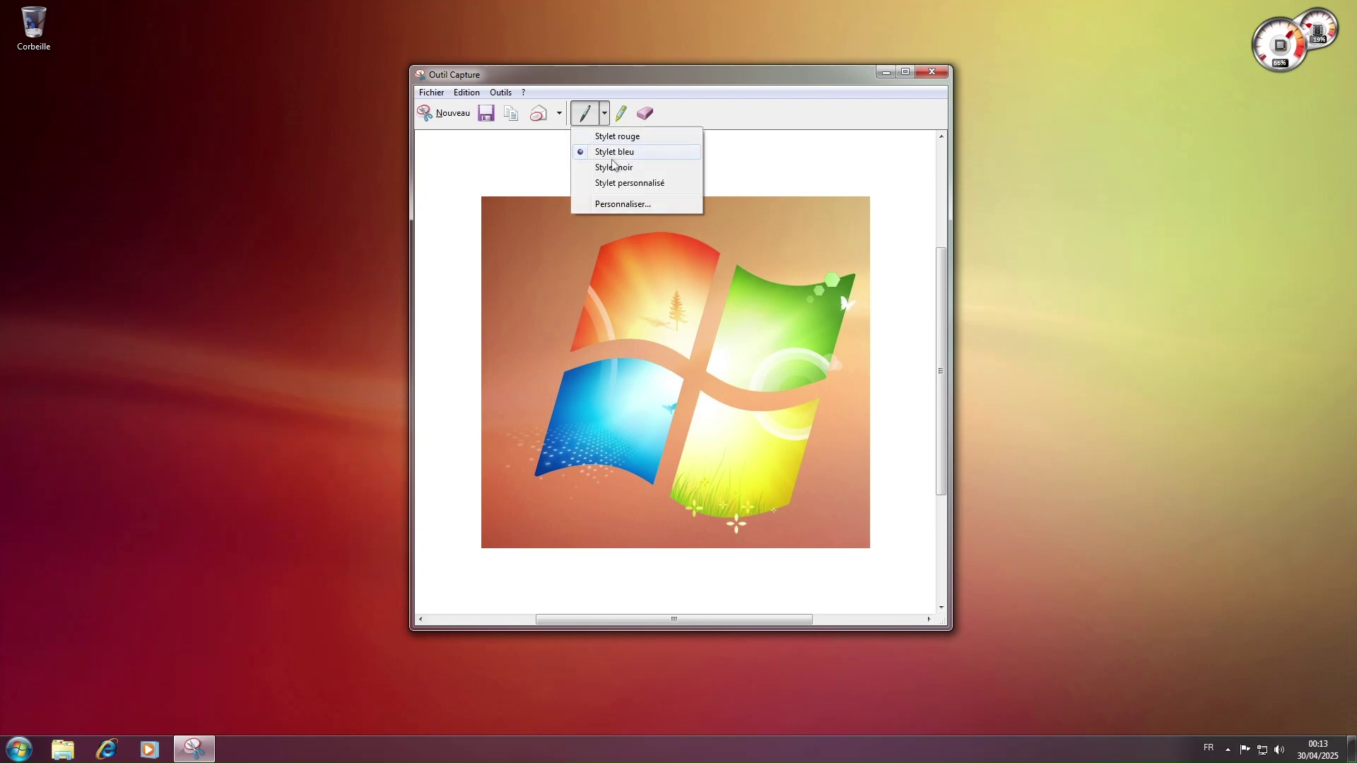
pyautogui.click(627, 183)
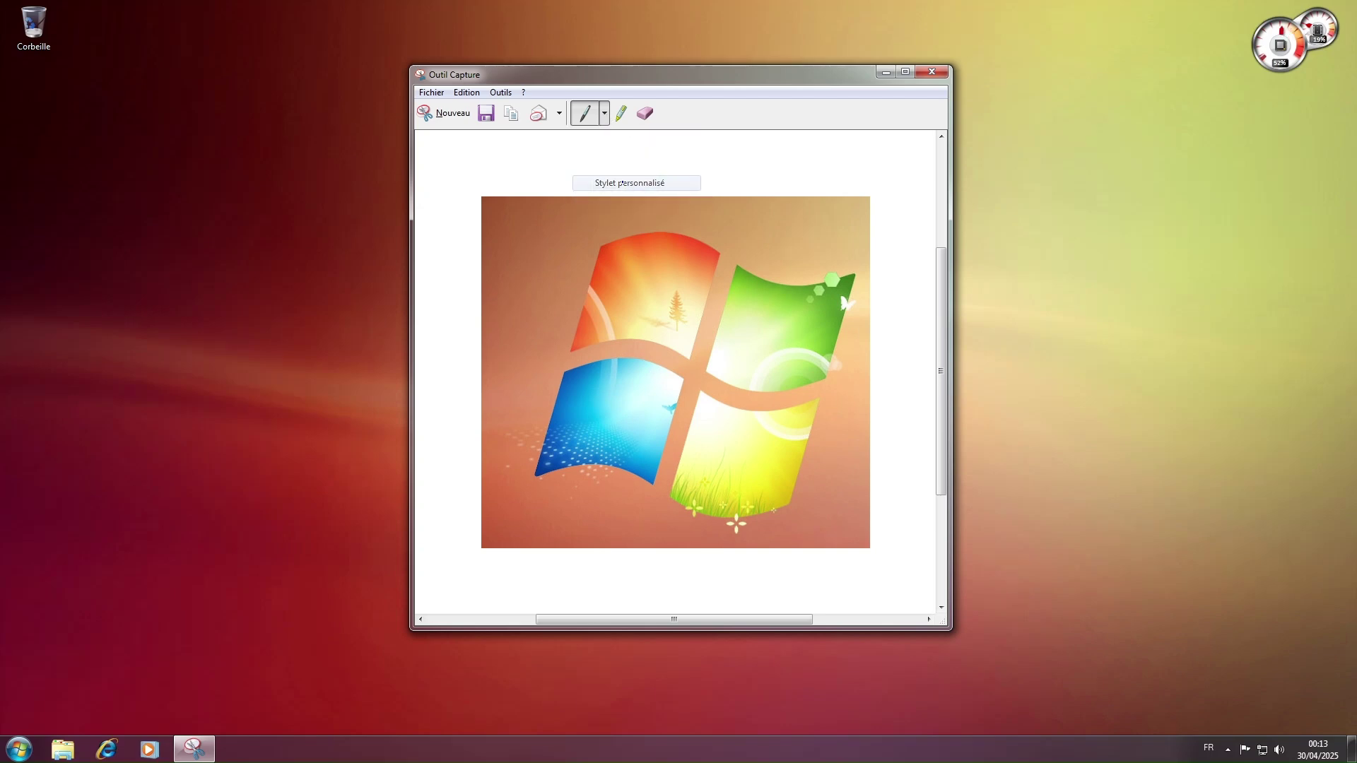
pyautogui.click(604, 117)
pyautogui.click(608, 200)
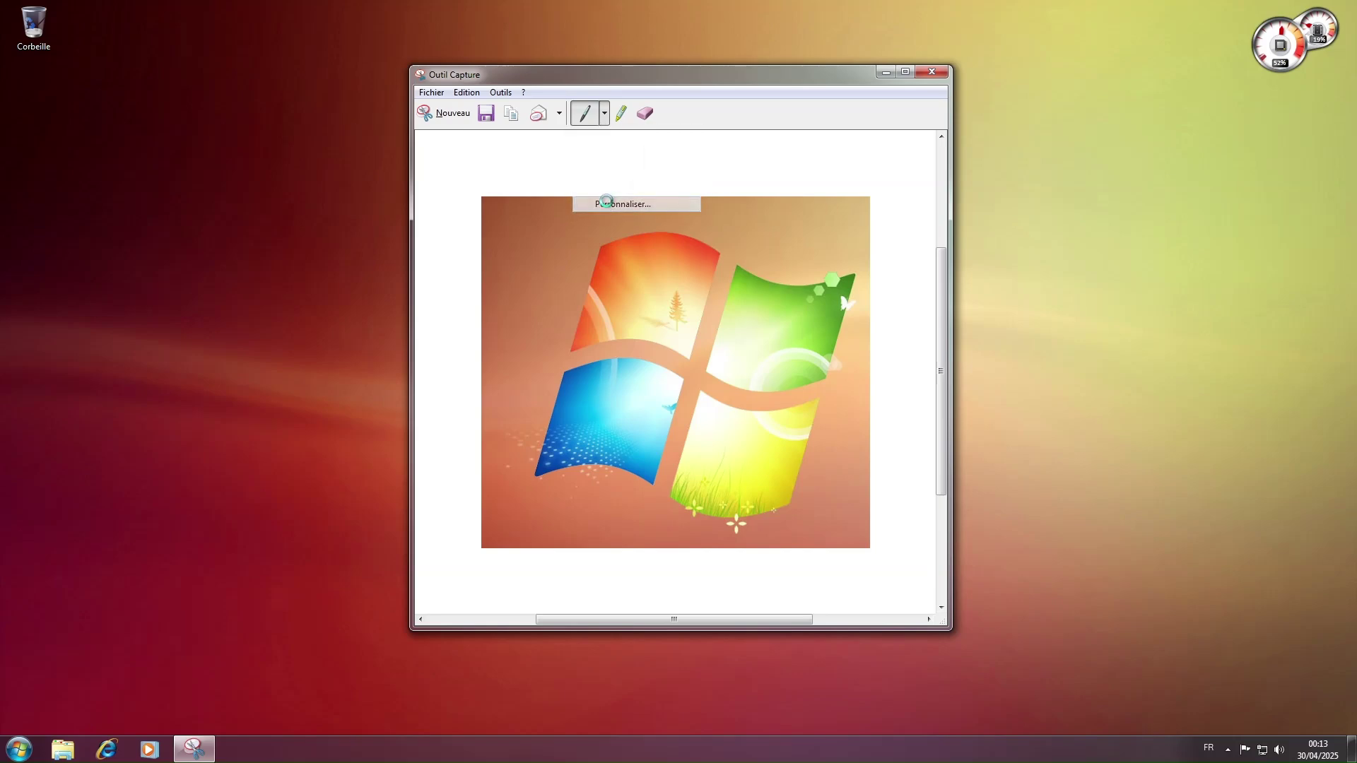
pyautogui.click(566, 147)
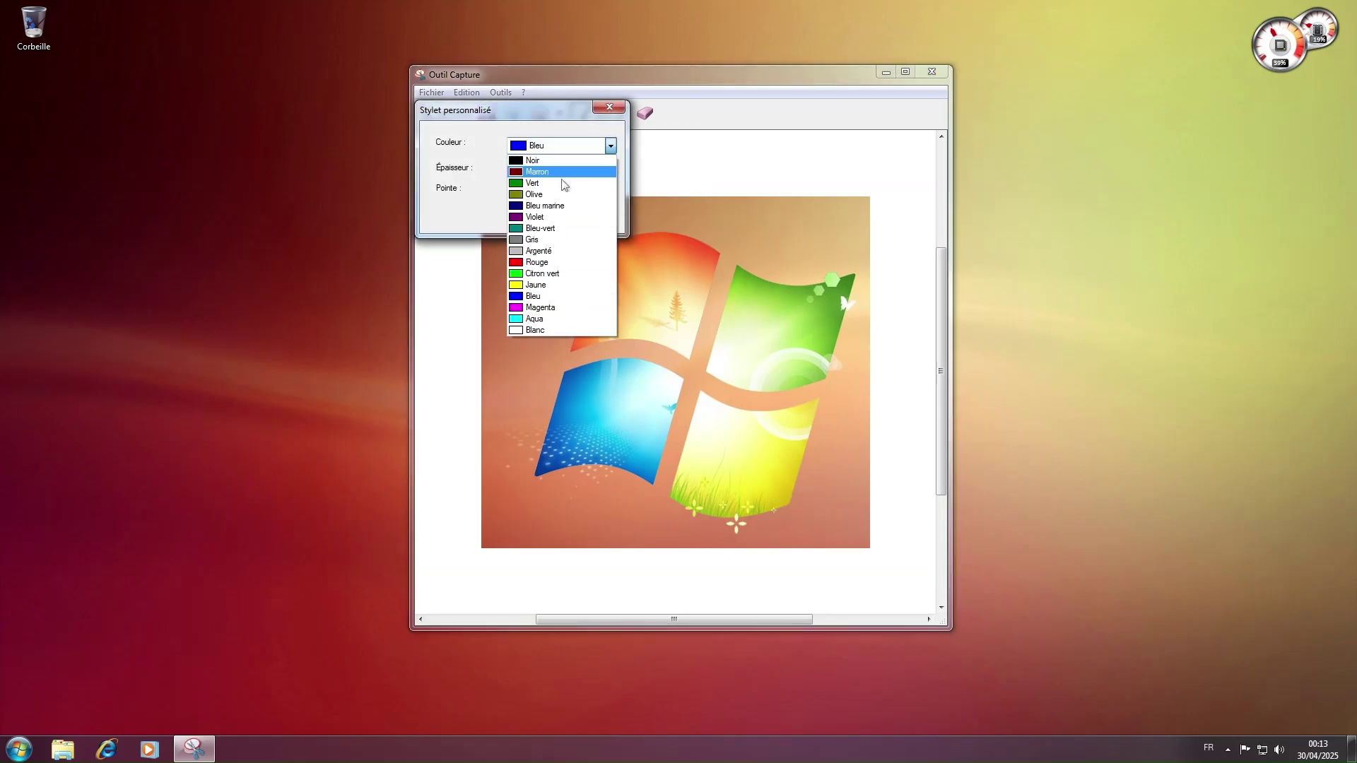
pyautogui.click(539, 274)
pyautogui.click(530, 216)
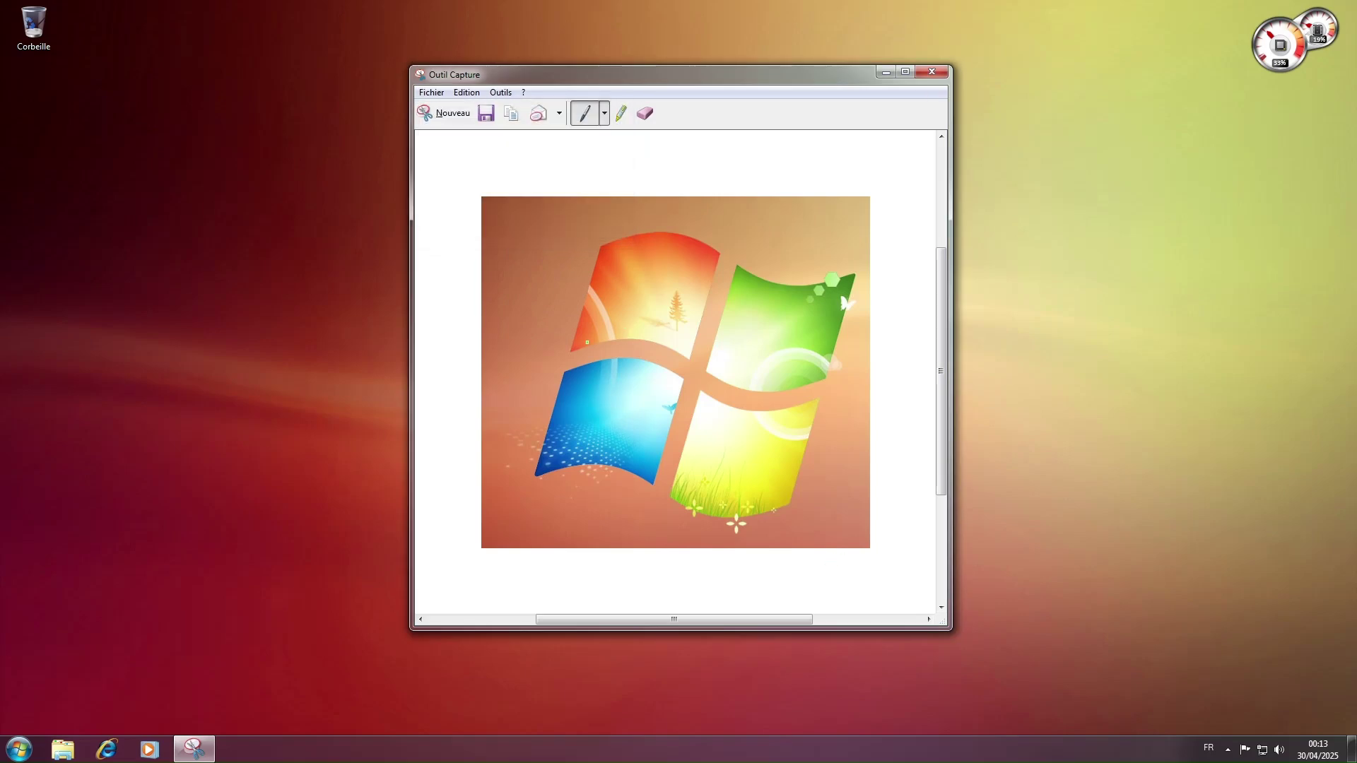
# Step: Draw a large check mark across the captured logo and close Outil Capture without saving
pyautogui.moveTo(568, 314); pyautogui.dragTo(751, 253)
pyautogui.click(932, 71)
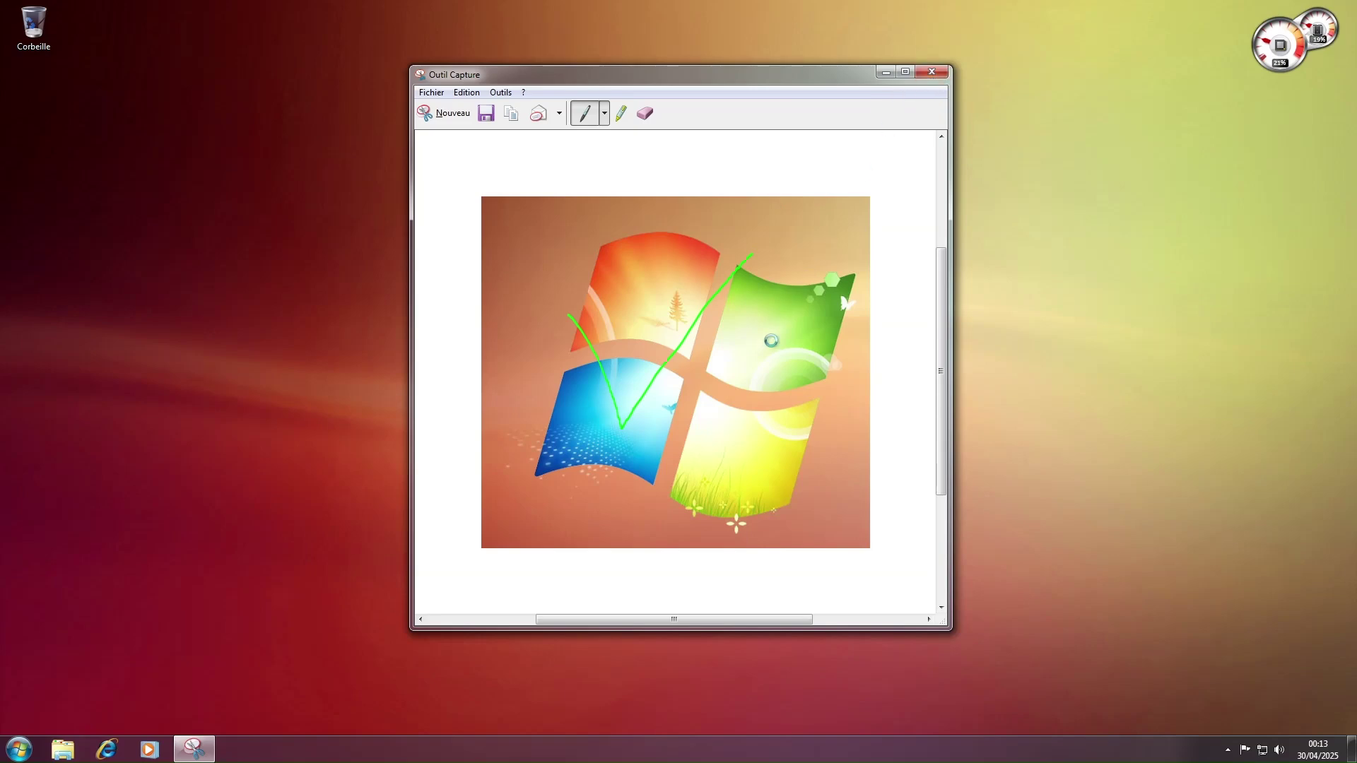
pyautogui.click(758, 379)
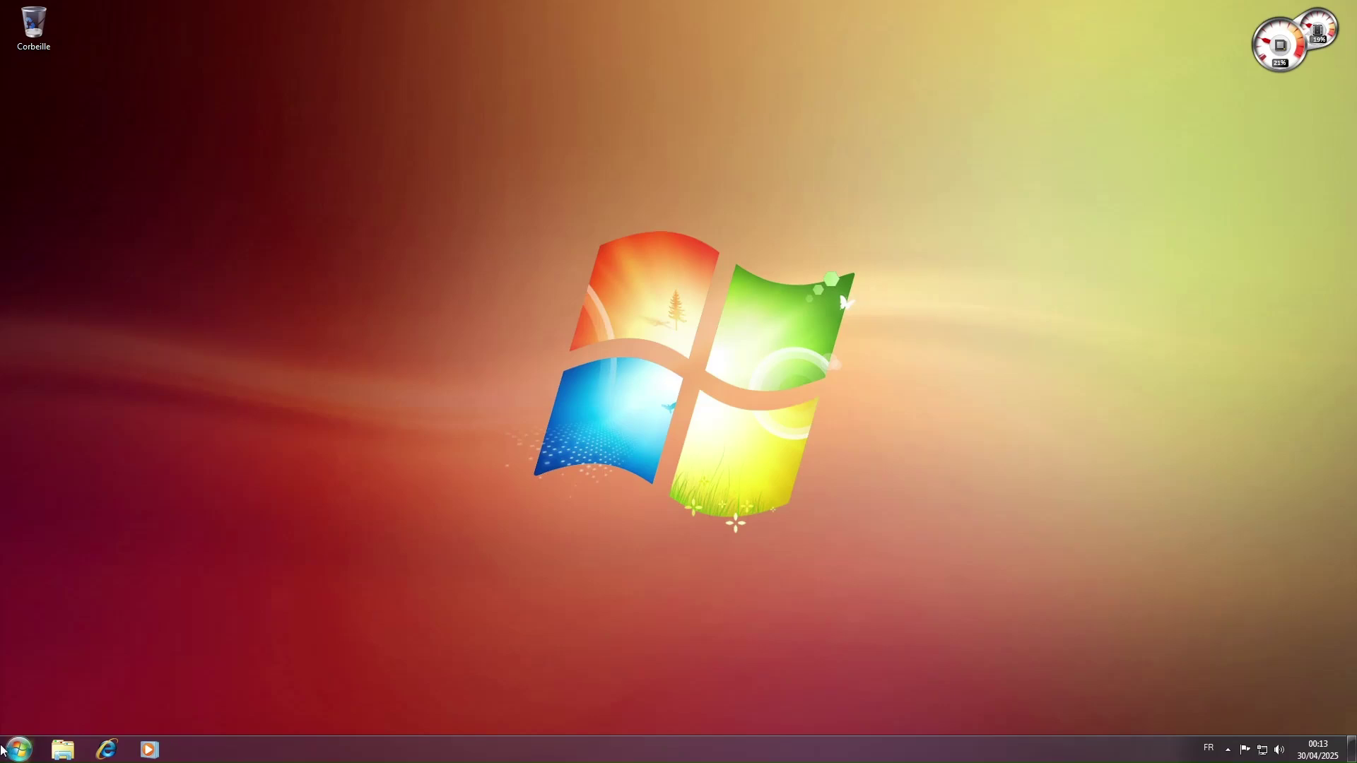
# Step: Open Windows Update, check for new updates and close its window
pyautogui.click(14, 749)
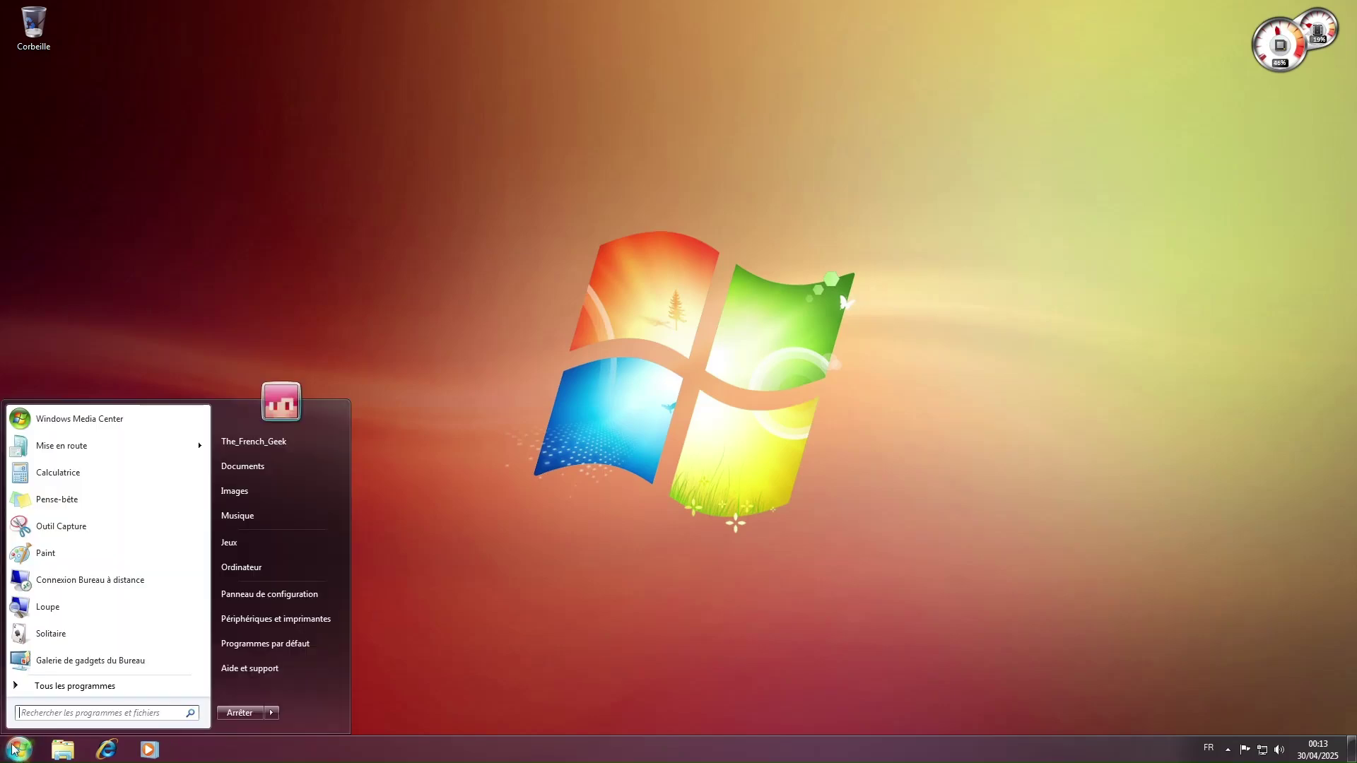
pyautogui.click(50, 687)
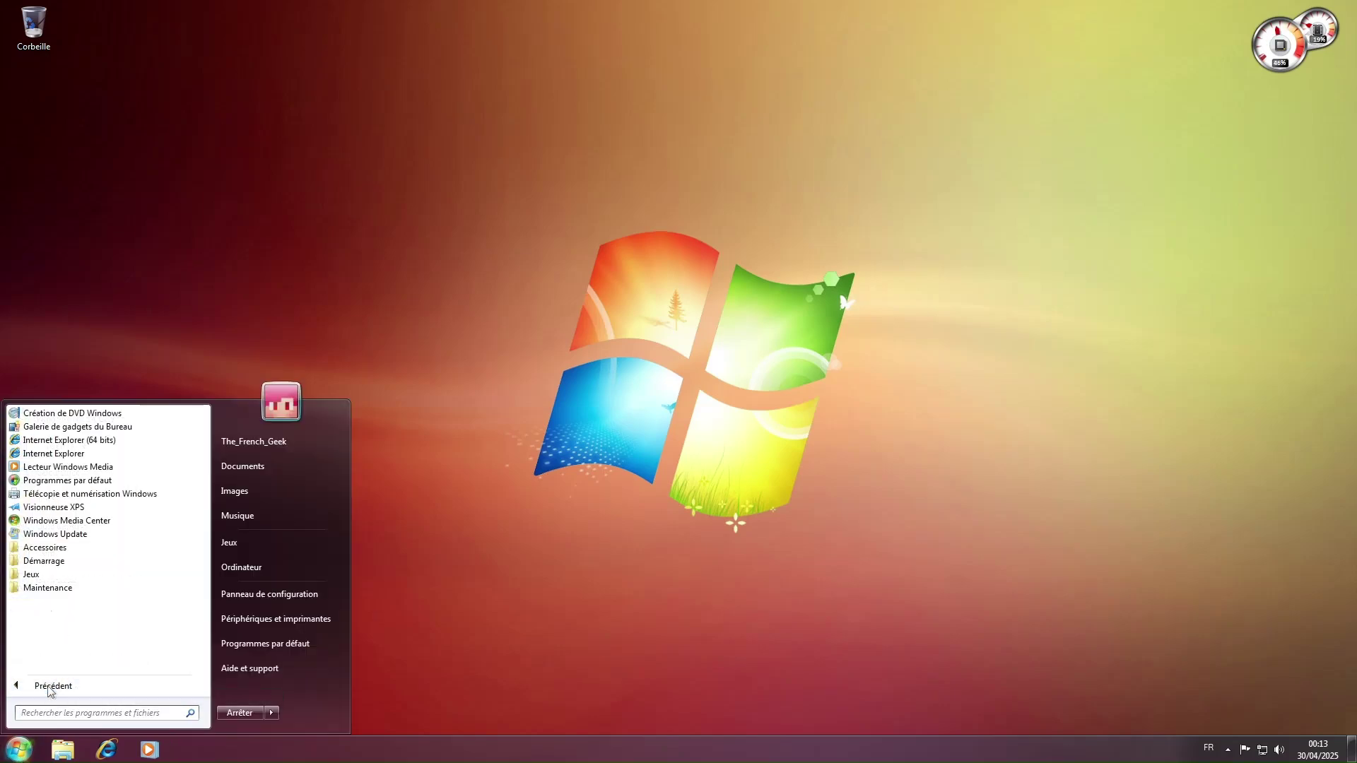
pyautogui.click(31, 535)
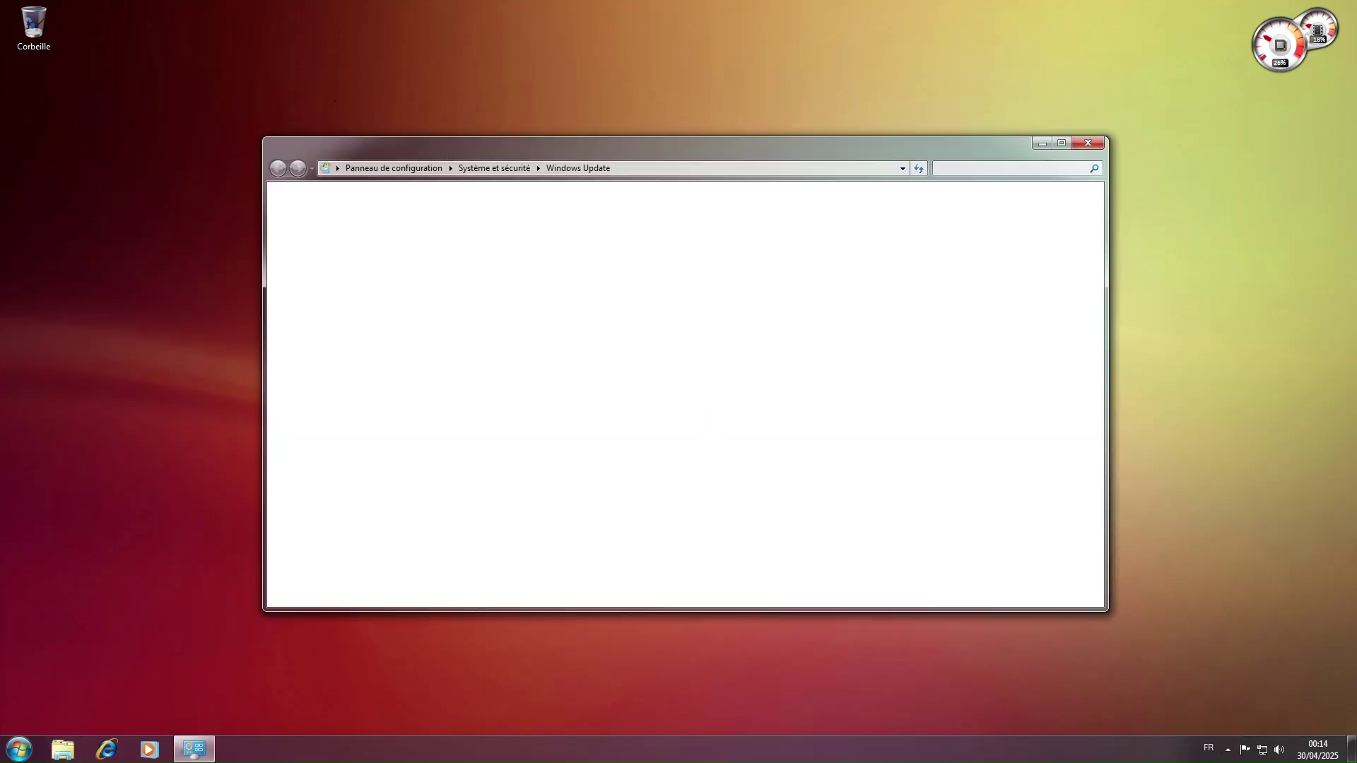
pyautogui.click(732, 296)
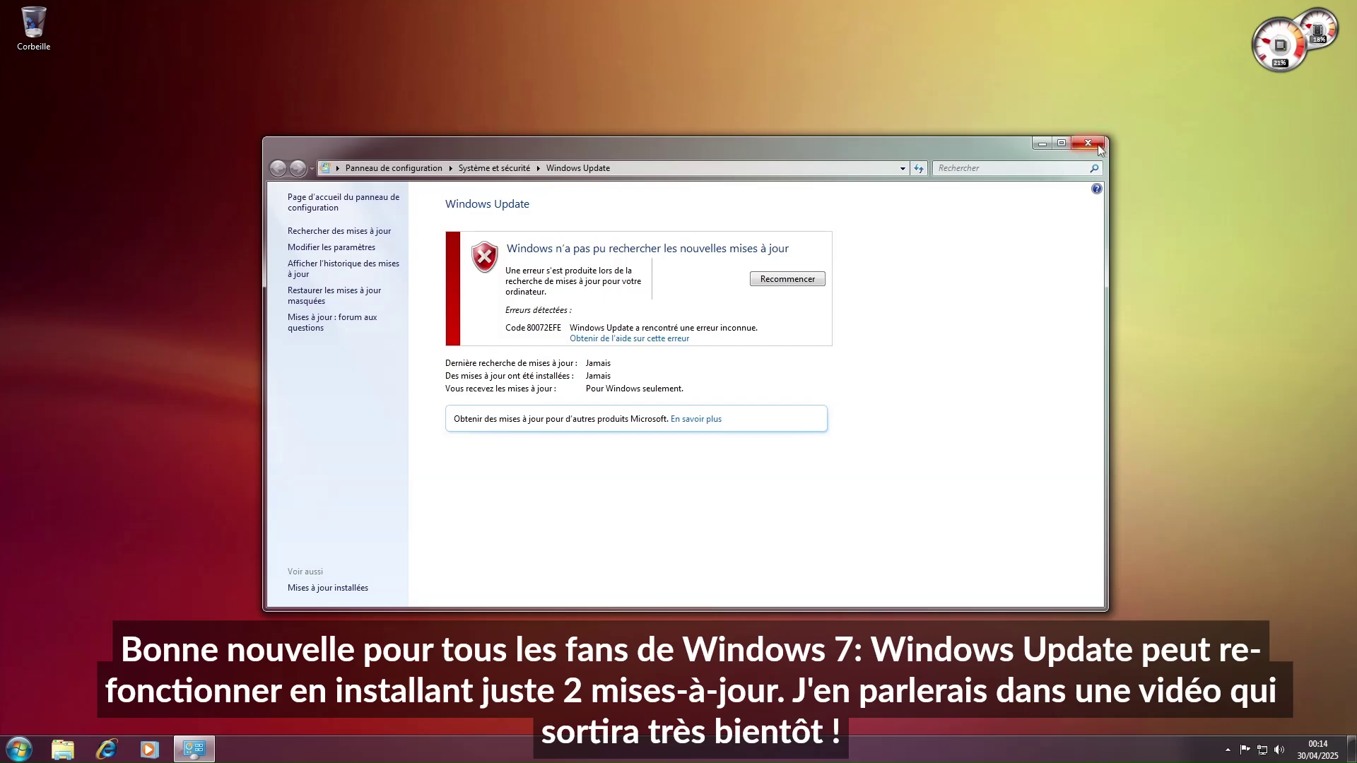
pyautogui.click(1088, 143)
# Step: Open Pense-bête and write the note "Cette note vous permet d'écrire des choses auquelles vous devez penser!"
pyautogui.click(19, 749)
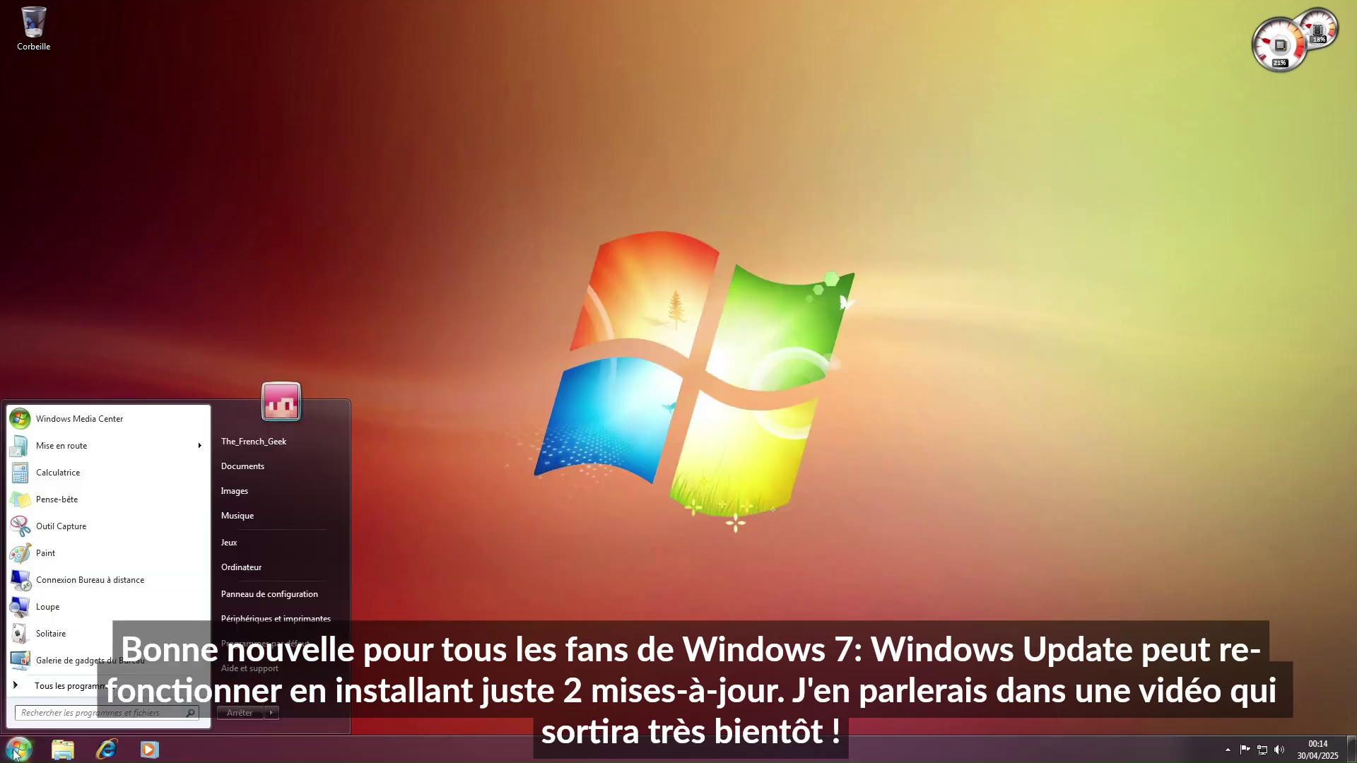
pyautogui.click(46, 500)
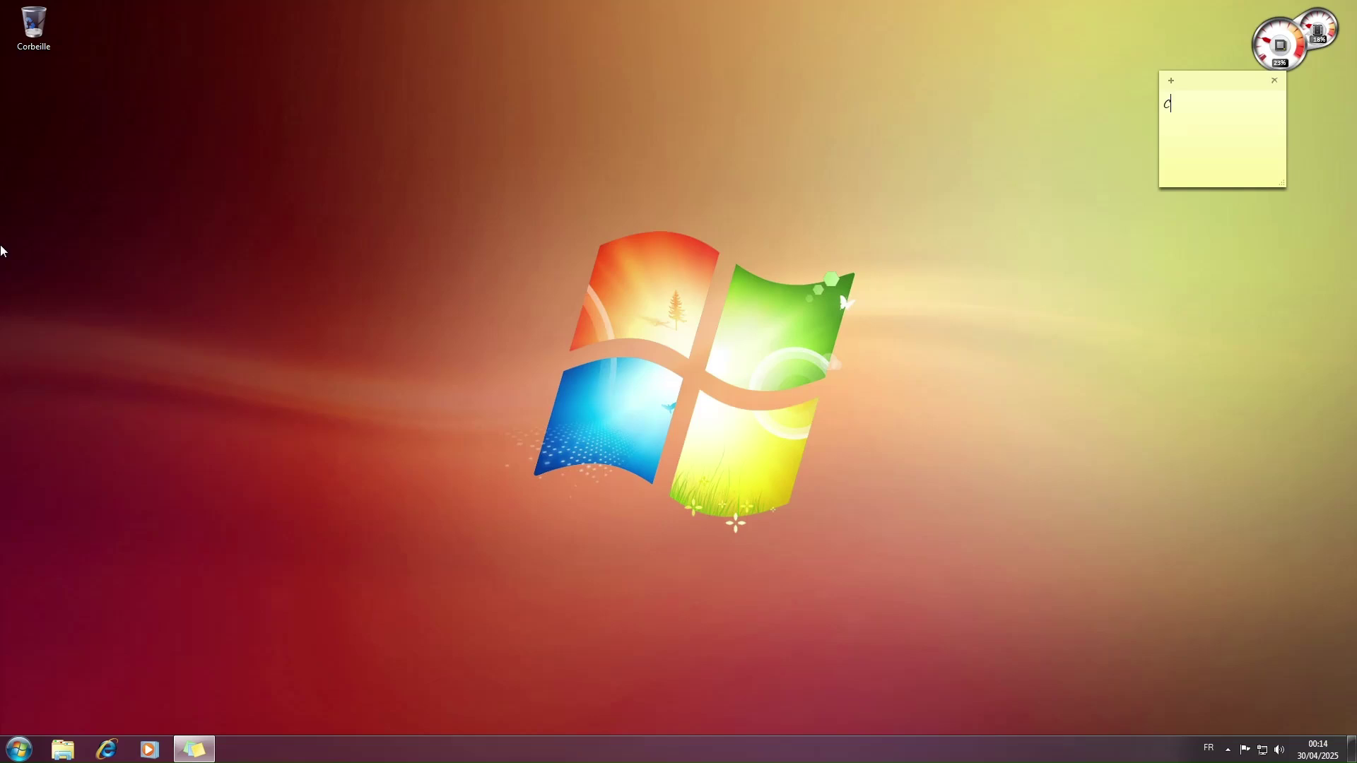
pyautogui.write('Cette note')
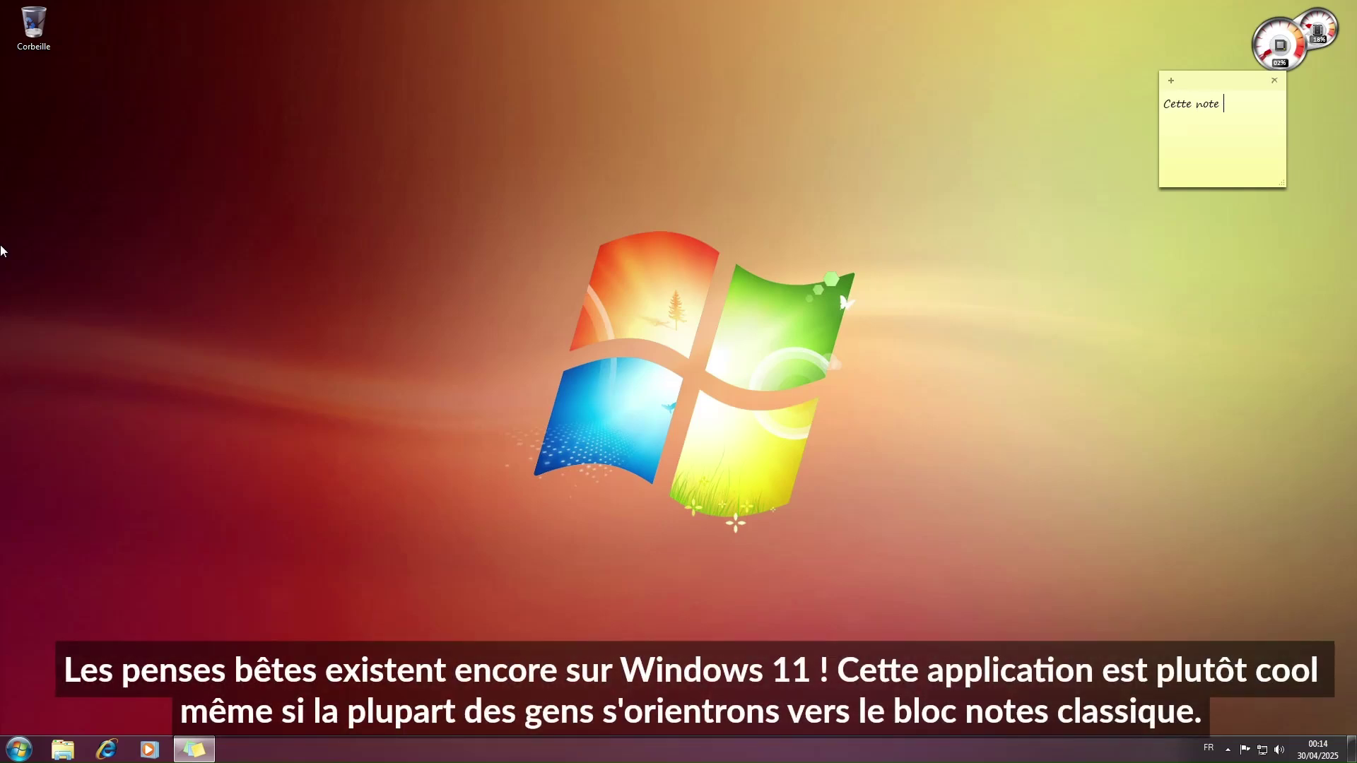
pyautogui.write(" vous permet d'écrire des choses auquelles vous devez penser!")
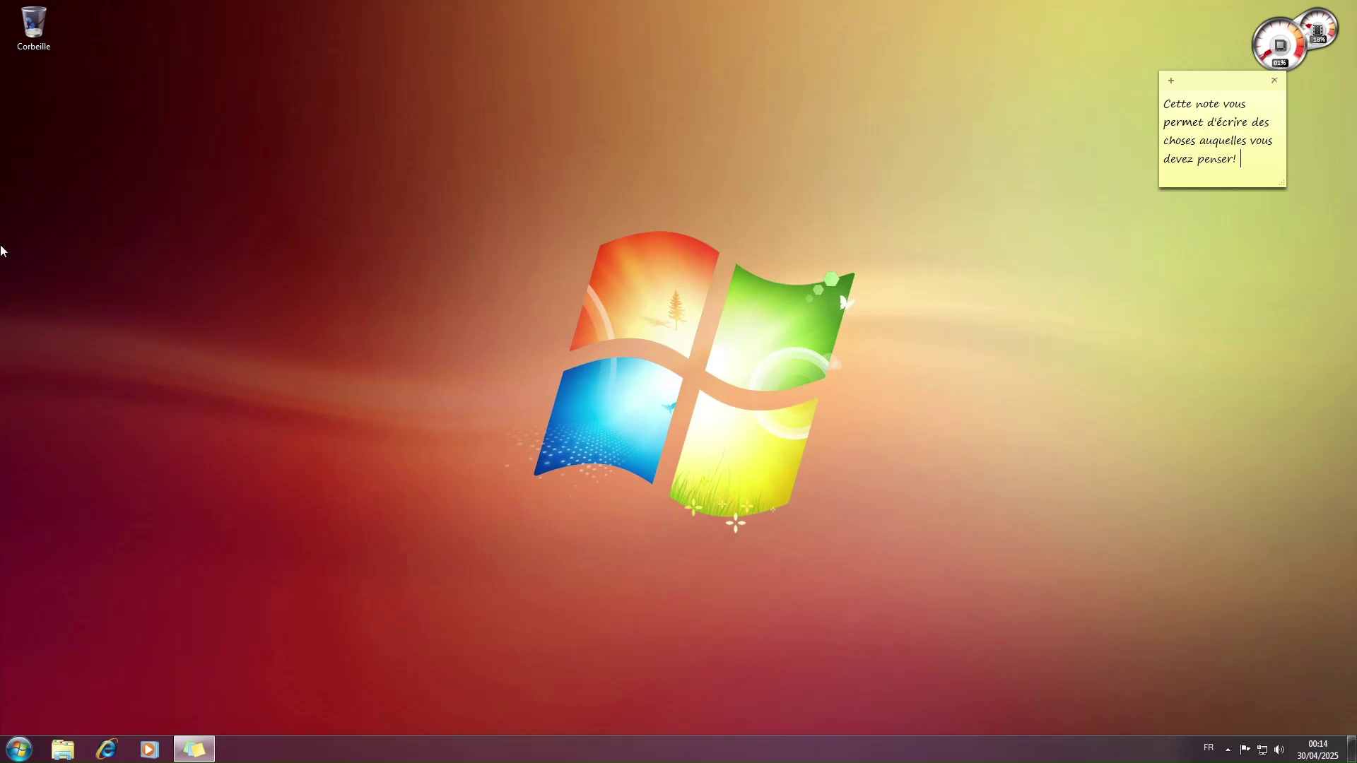
# Step: Replace the note's text with "Abonnez-vous si la chaîne vous plait. Likez si la vidéo est cool !" and delete the note
pyautogui.hotkey('ctrl', 'a')
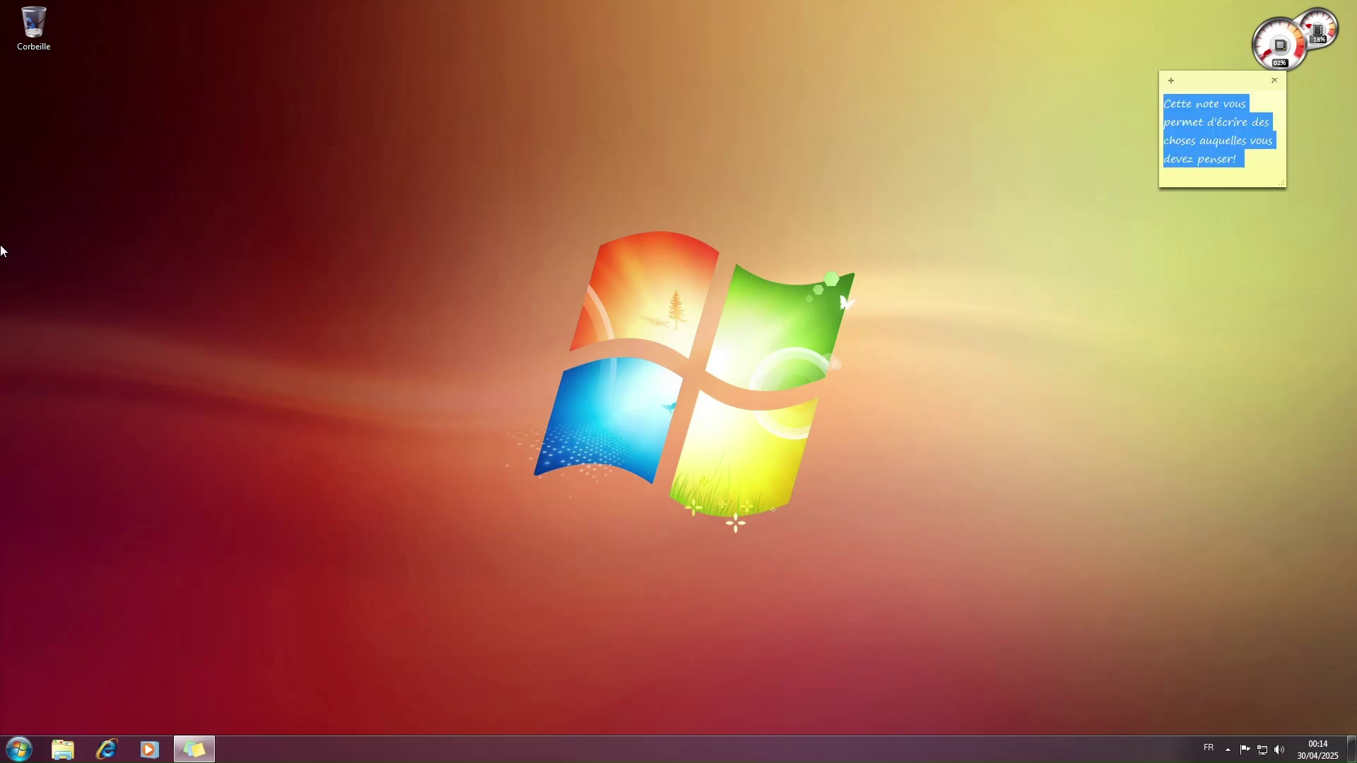
pyautogui.write('Abo')
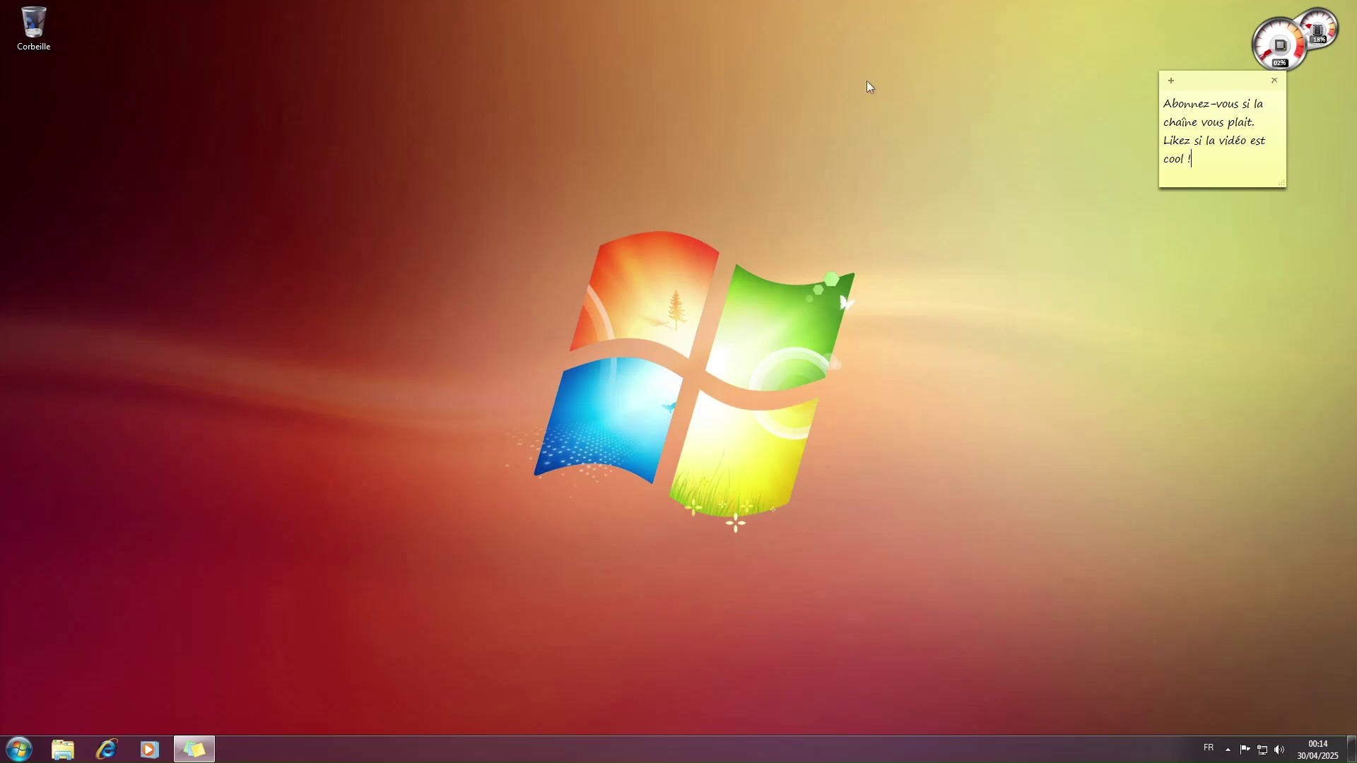
pyautogui.click(1273, 79)
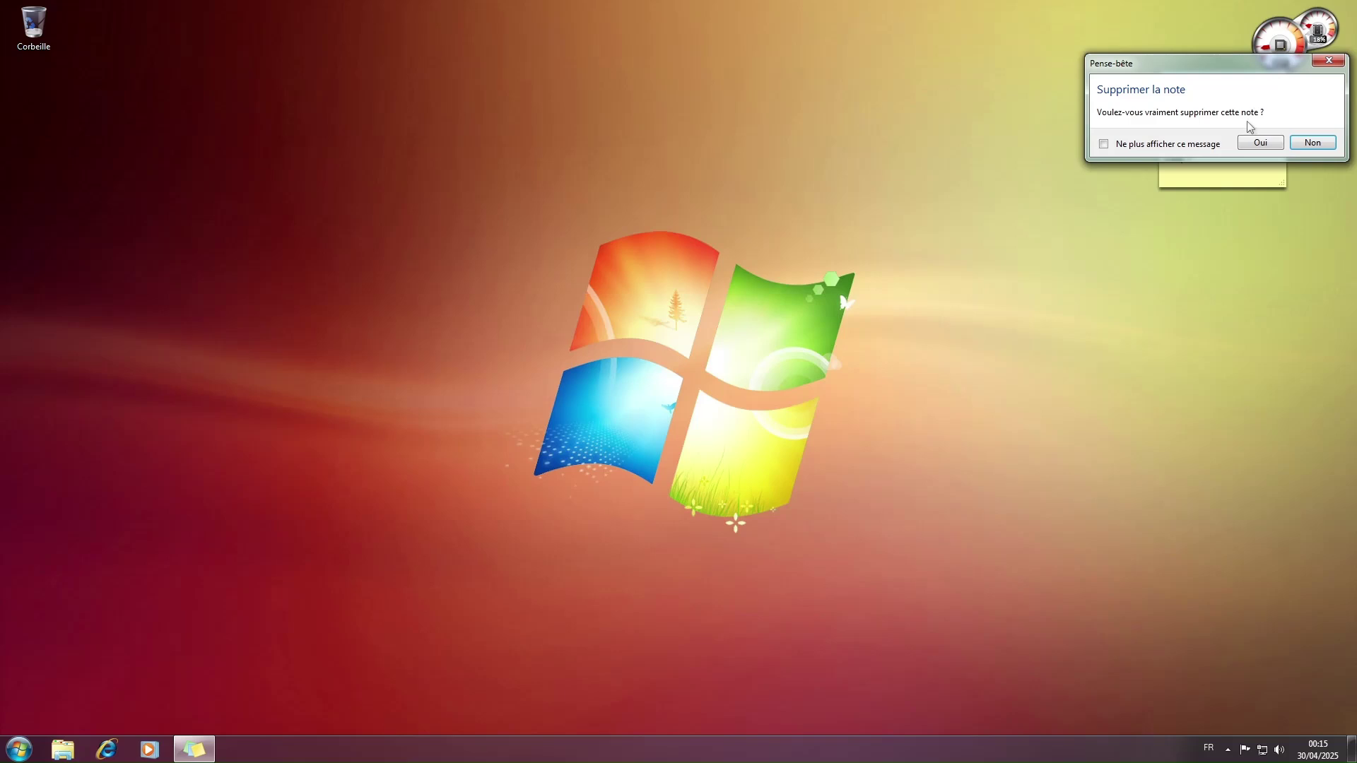
pyautogui.click(1260, 144)
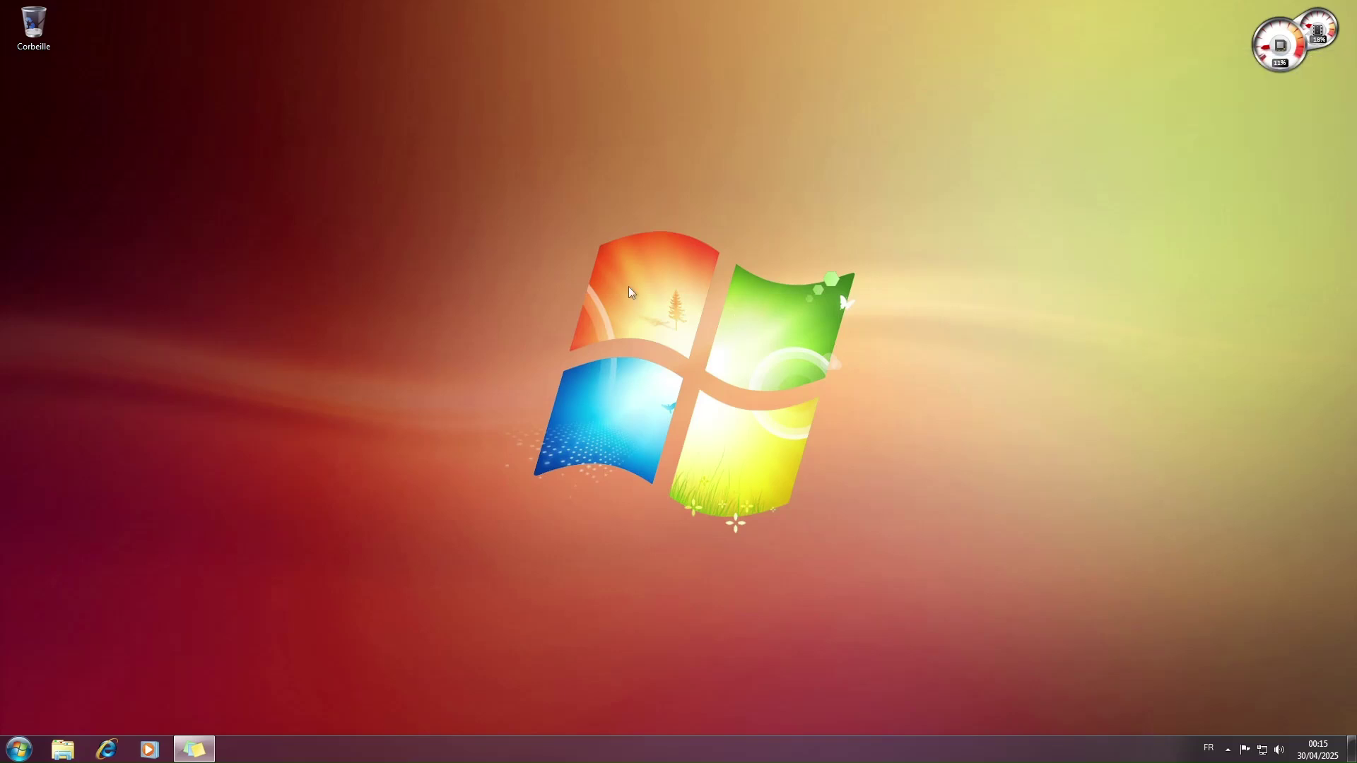
# Step: Launch Invite de commandes from the Accessoires programs
pyautogui.press('super')
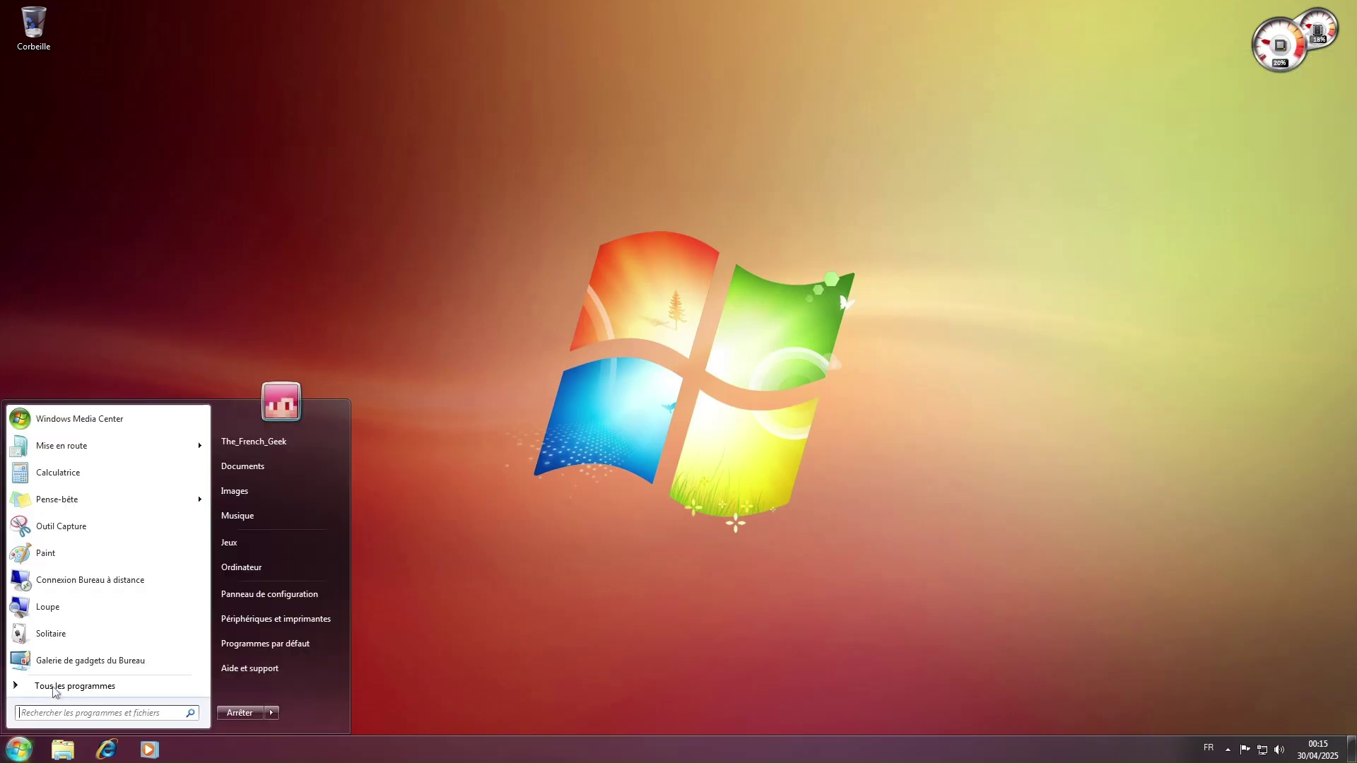
pyautogui.click(57, 688)
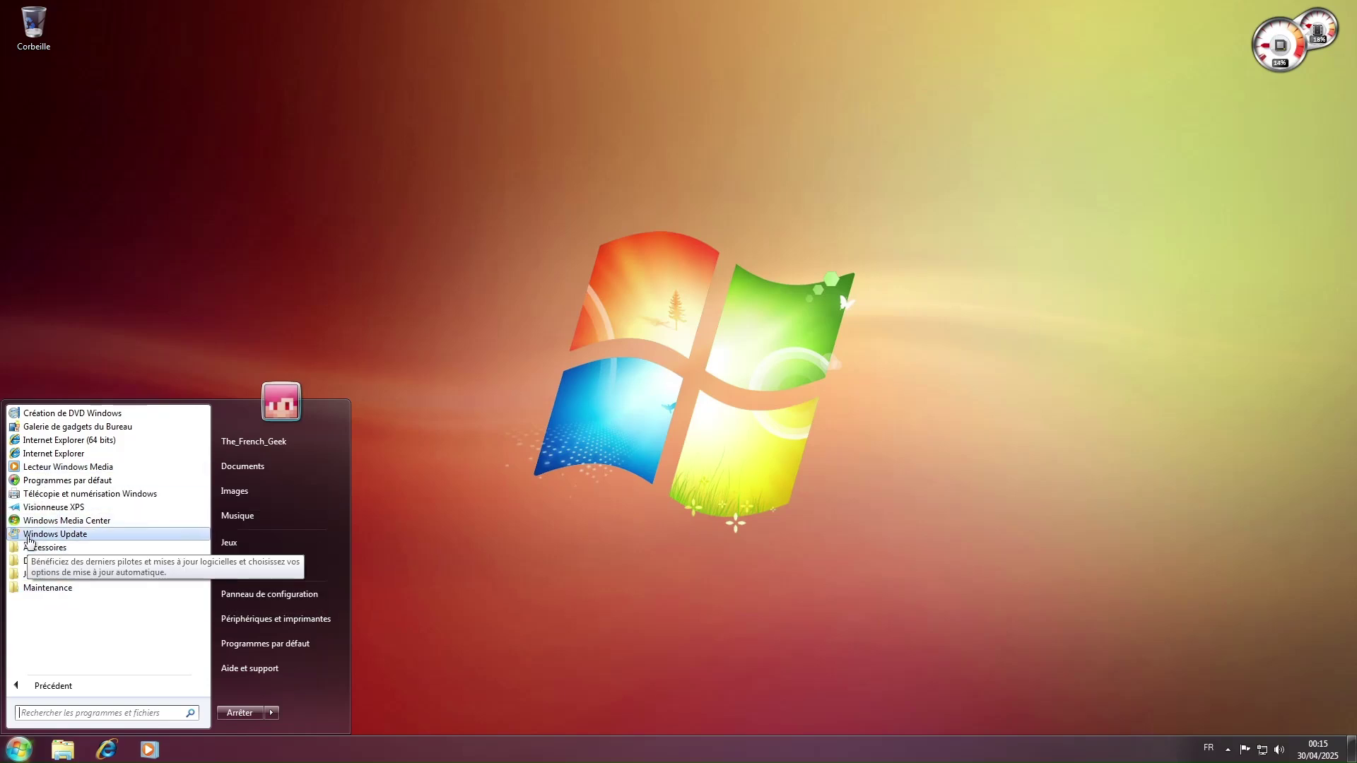
pyautogui.click(28, 549)
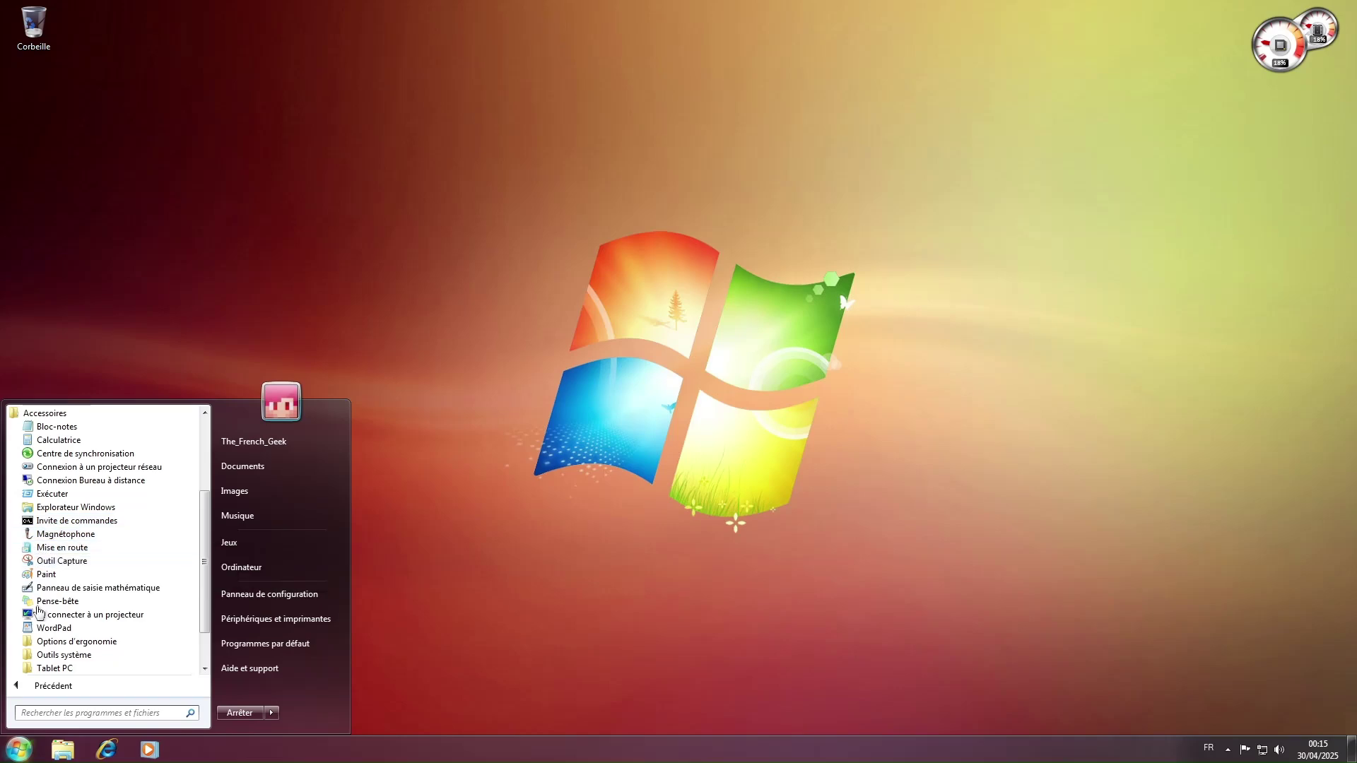
pyautogui.click(51, 521)
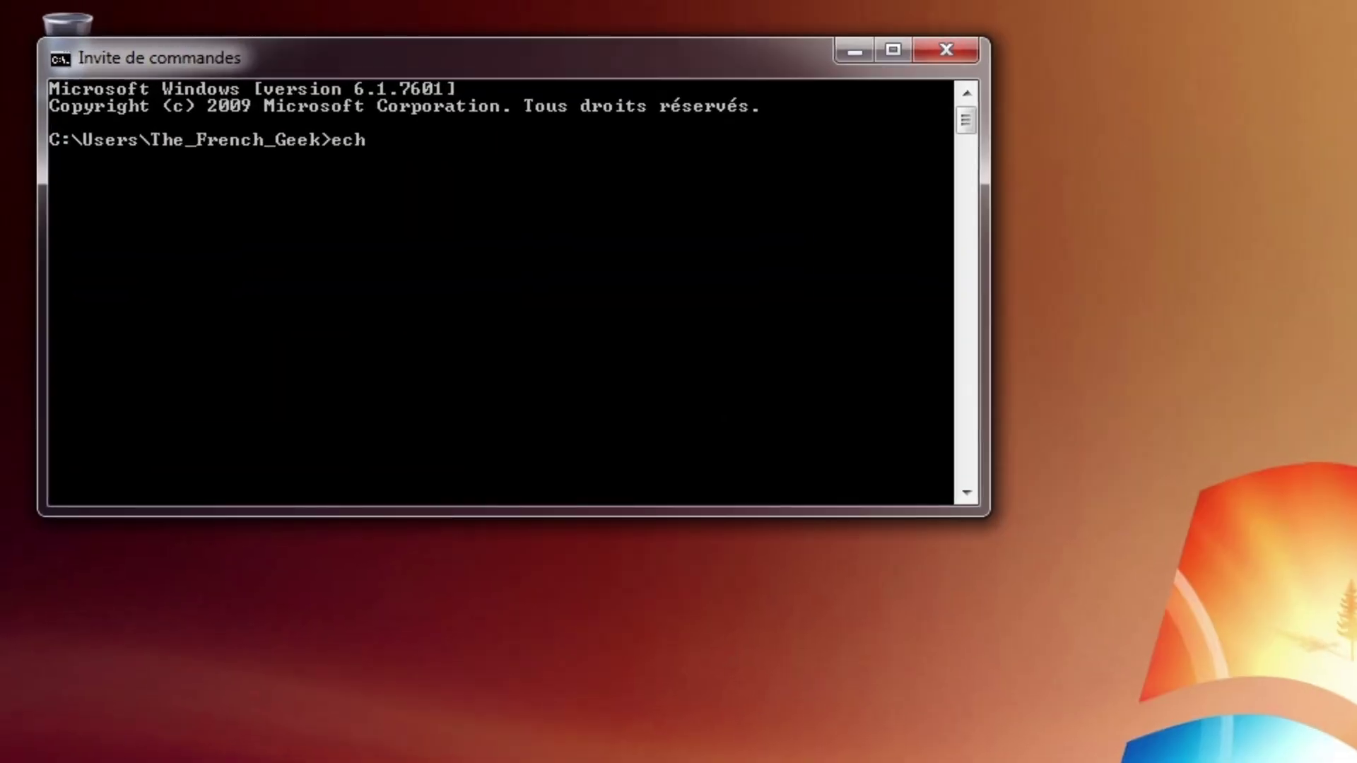
# Step: Write an echo command with the text "voici le CMD sur Windows 7. Pas ouf comme style en vrai."
pyautogui.write('o vi')
pyautogui.press('BackSpace')
pyautogui.write('oici le CM')
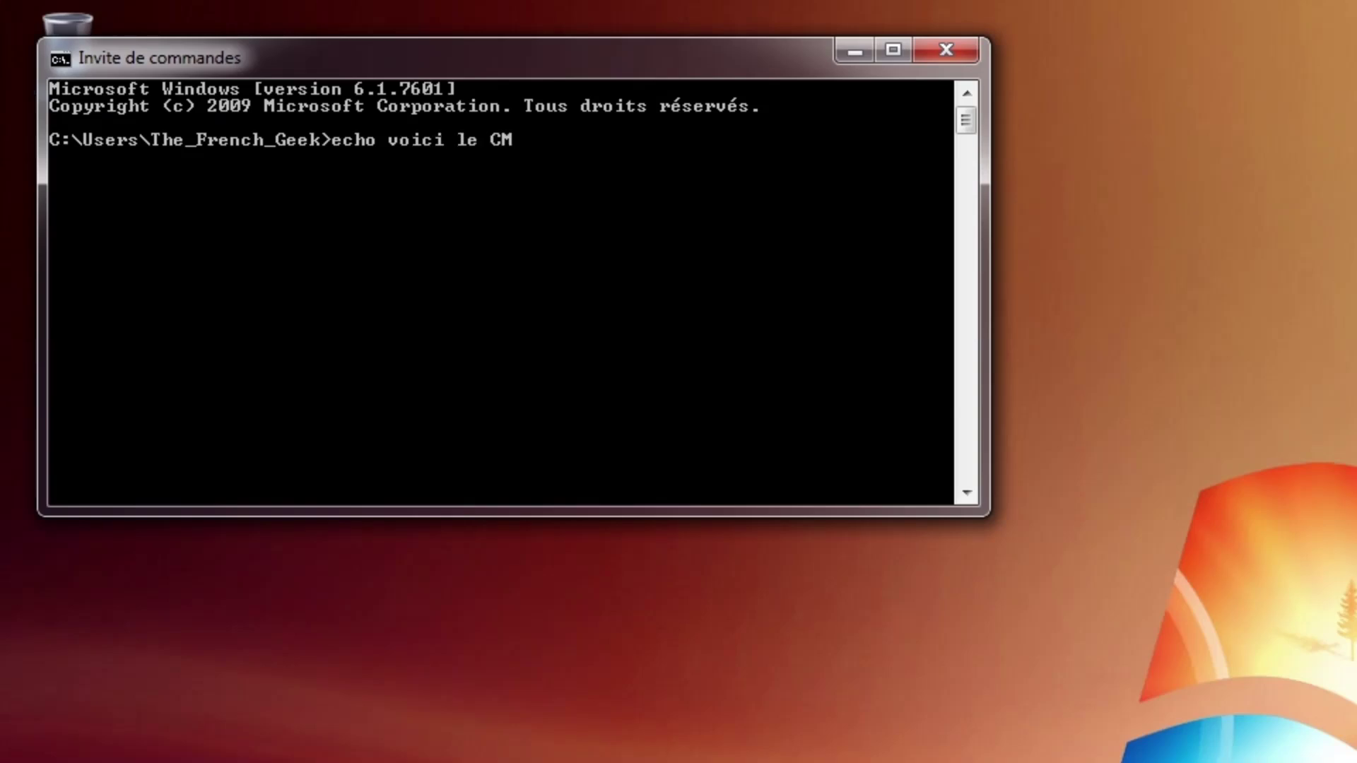
pyautogui.write('D sur Windows 7')
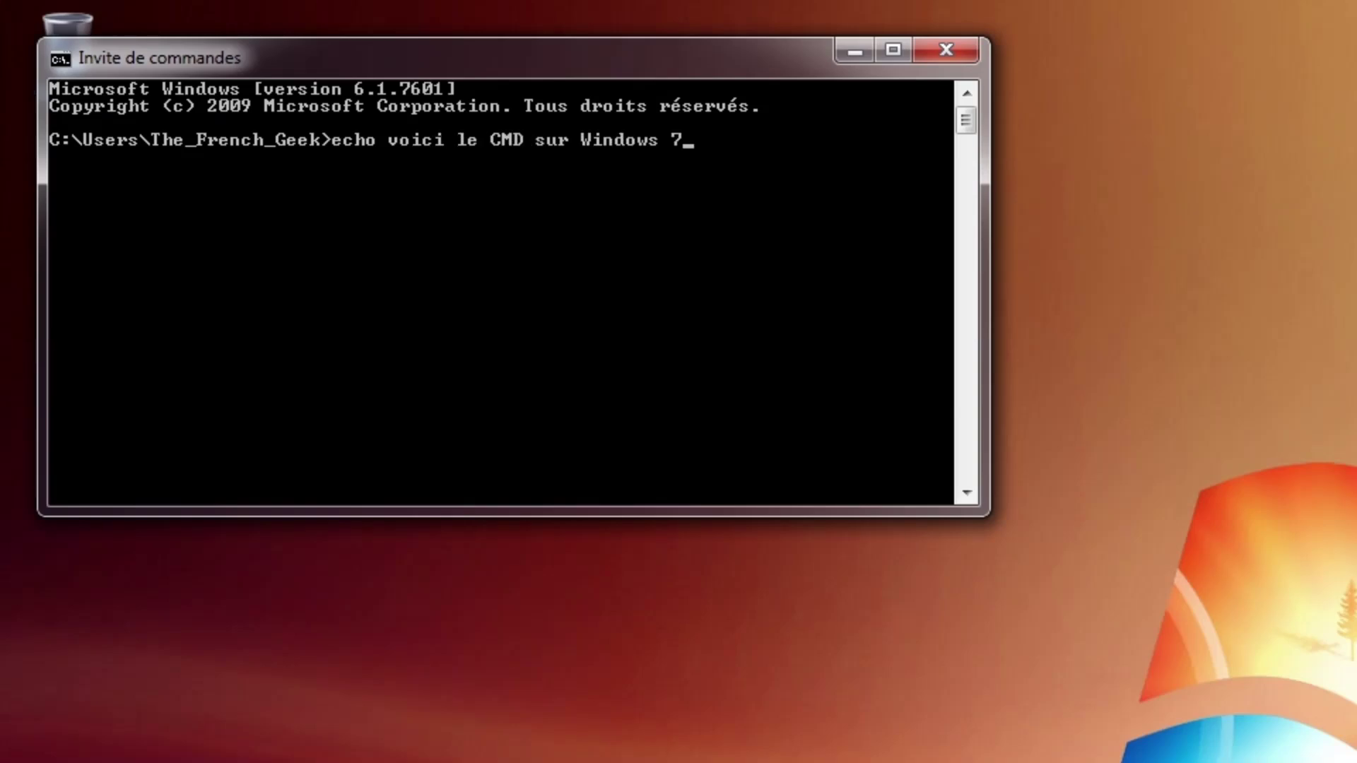
pyautogui.write('. Pas ouf comm')
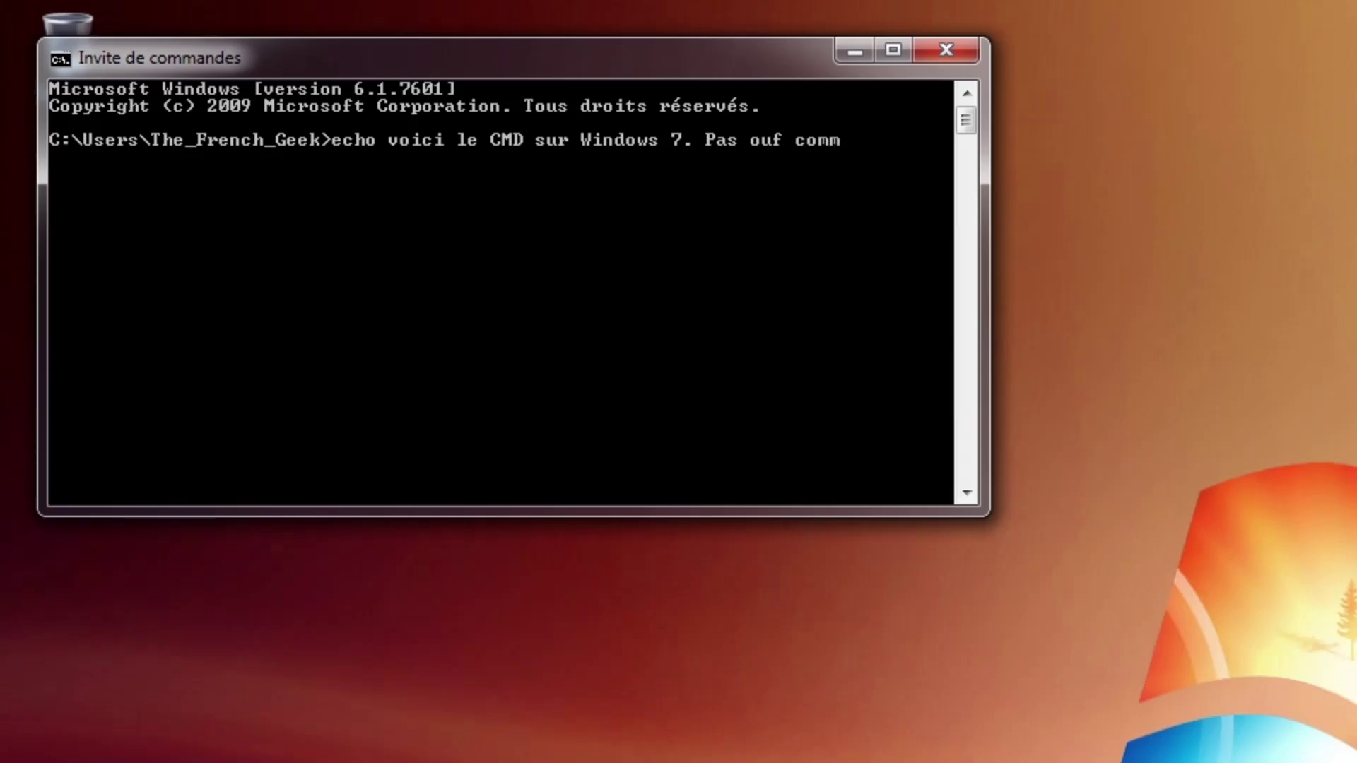
pyautogui.write('e styy')
pyautogui.press('BackSpace')
pyautogui.press('BackSpace')
pyautogui.write('tyle en vrai. Si ob')
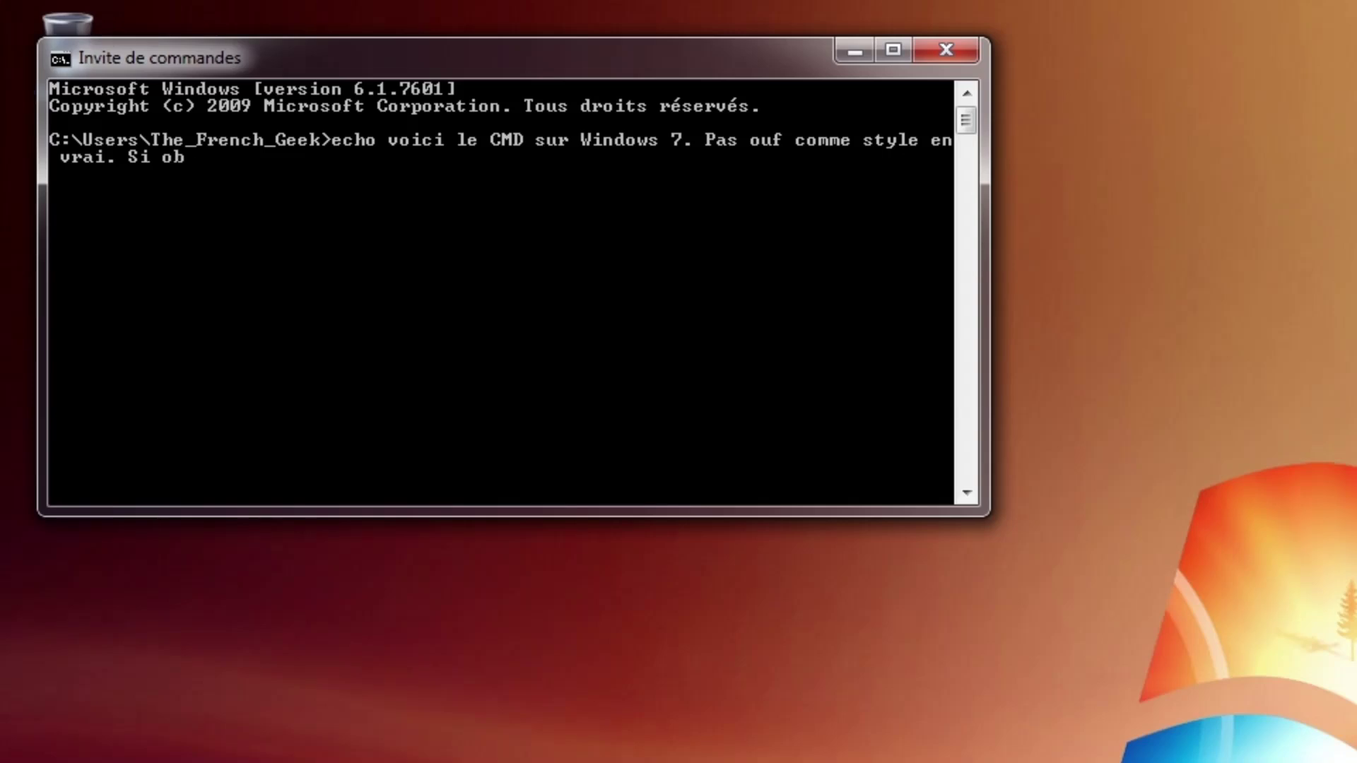
# Step: Extend the echo text with "Si on peut apeller ça un style. Et je sais pas écrire", run it and exit the command prompt
pyautogui.press('BackSpace')
pyautogui.write('n peut apeller ça un s')
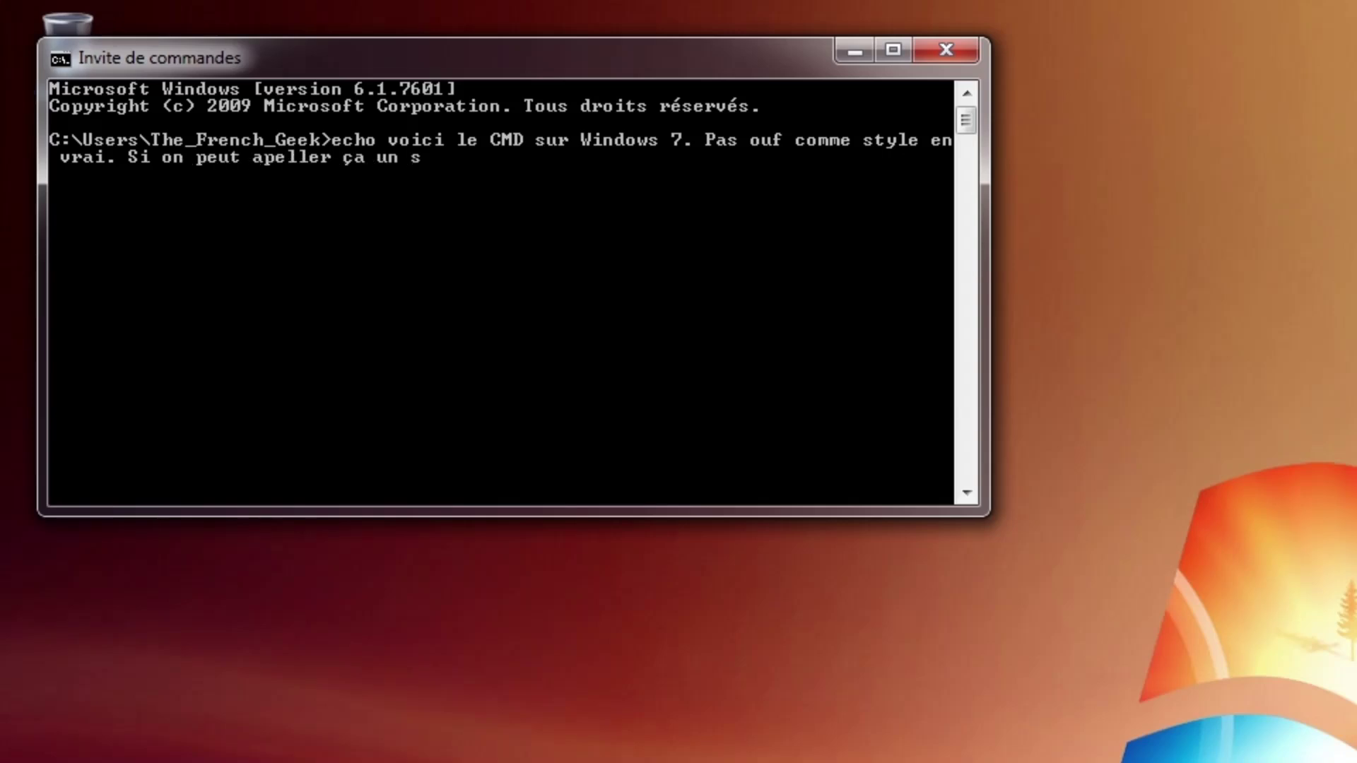
pyautogui.write('tyle. Et je a')
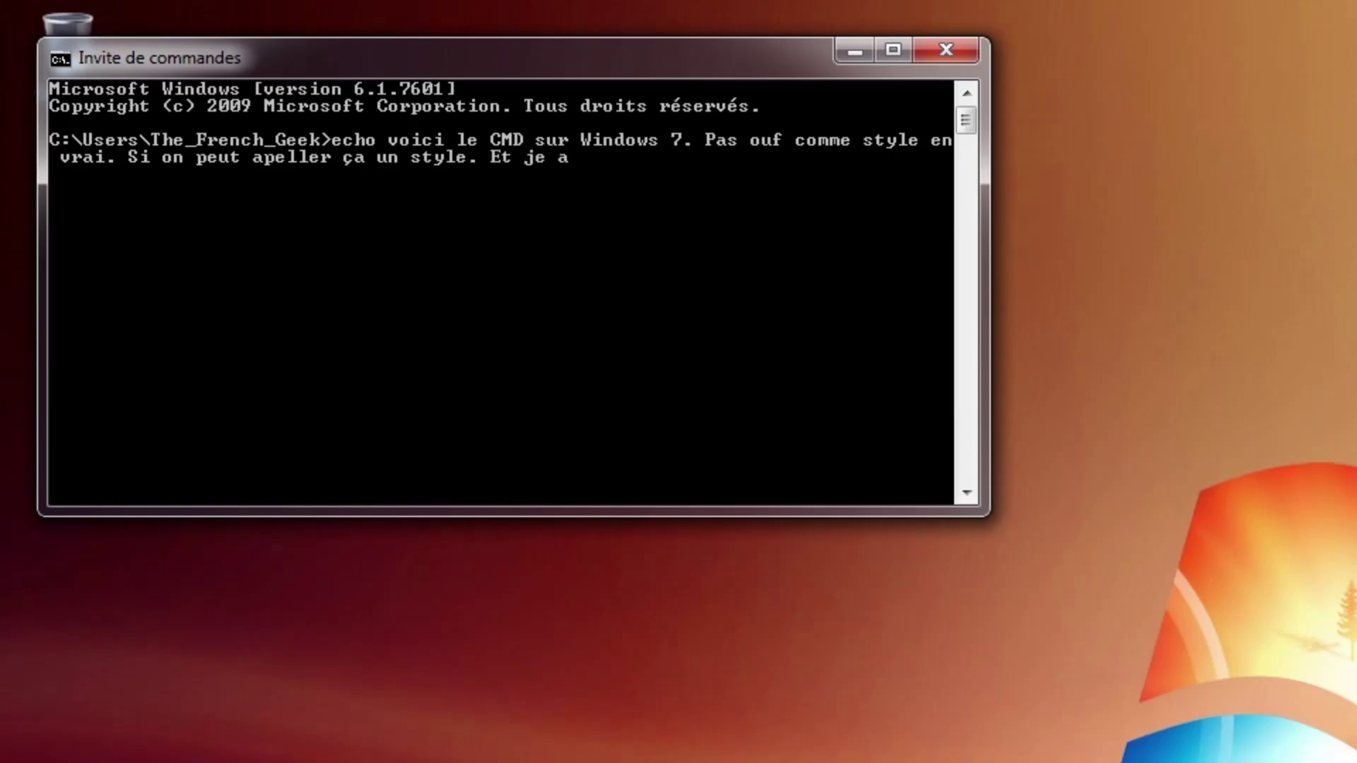
pyautogui.write('is peu')
pyautogui.press('BackSpace')
pyautogui.press('BackSpace')
pyautogui.press('BackSpace')
pyautogui.press('BackSpace')
pyautogui.press('BackSpace')
pyautogui.press('BackSpace')
pyautogui.write('sais pas écrire')
pyautogui.press('Return')
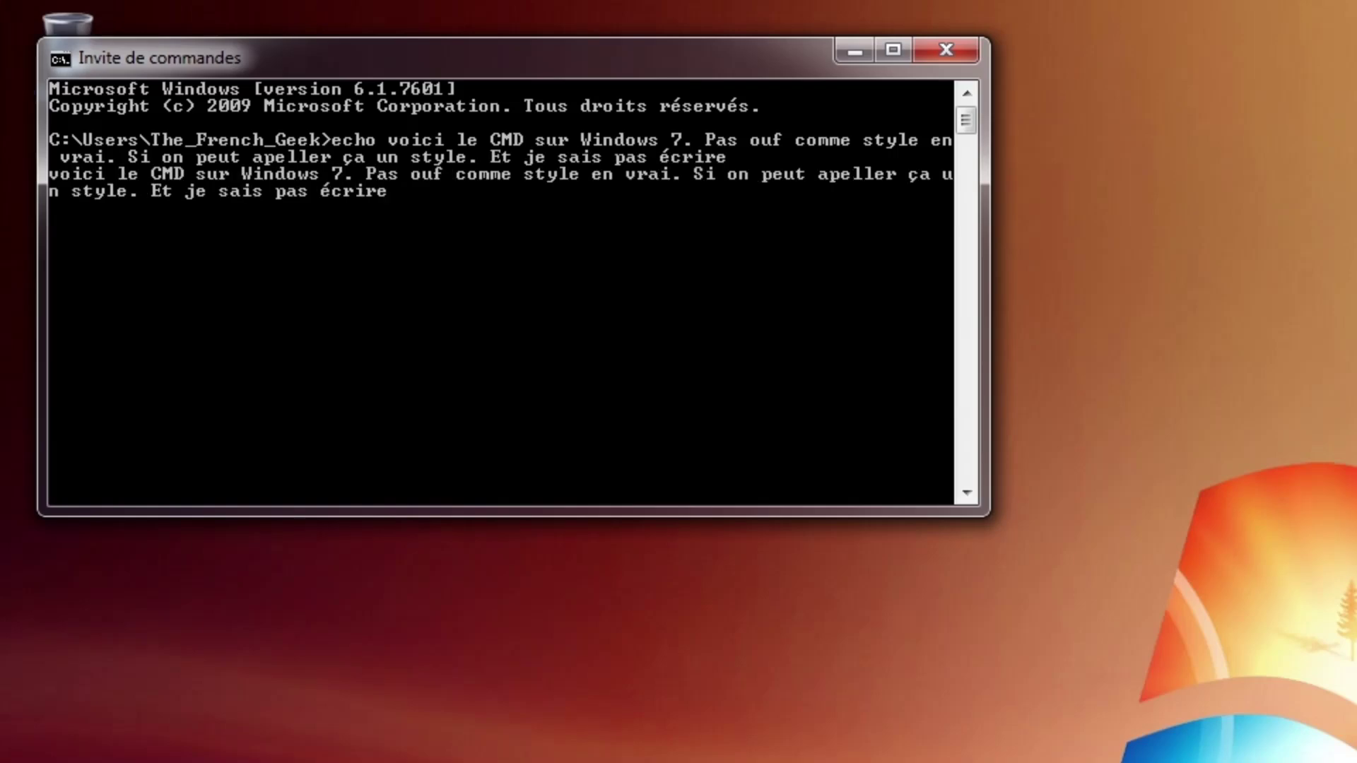
pyautogui.write('exit')
pyautogui.press('Return')
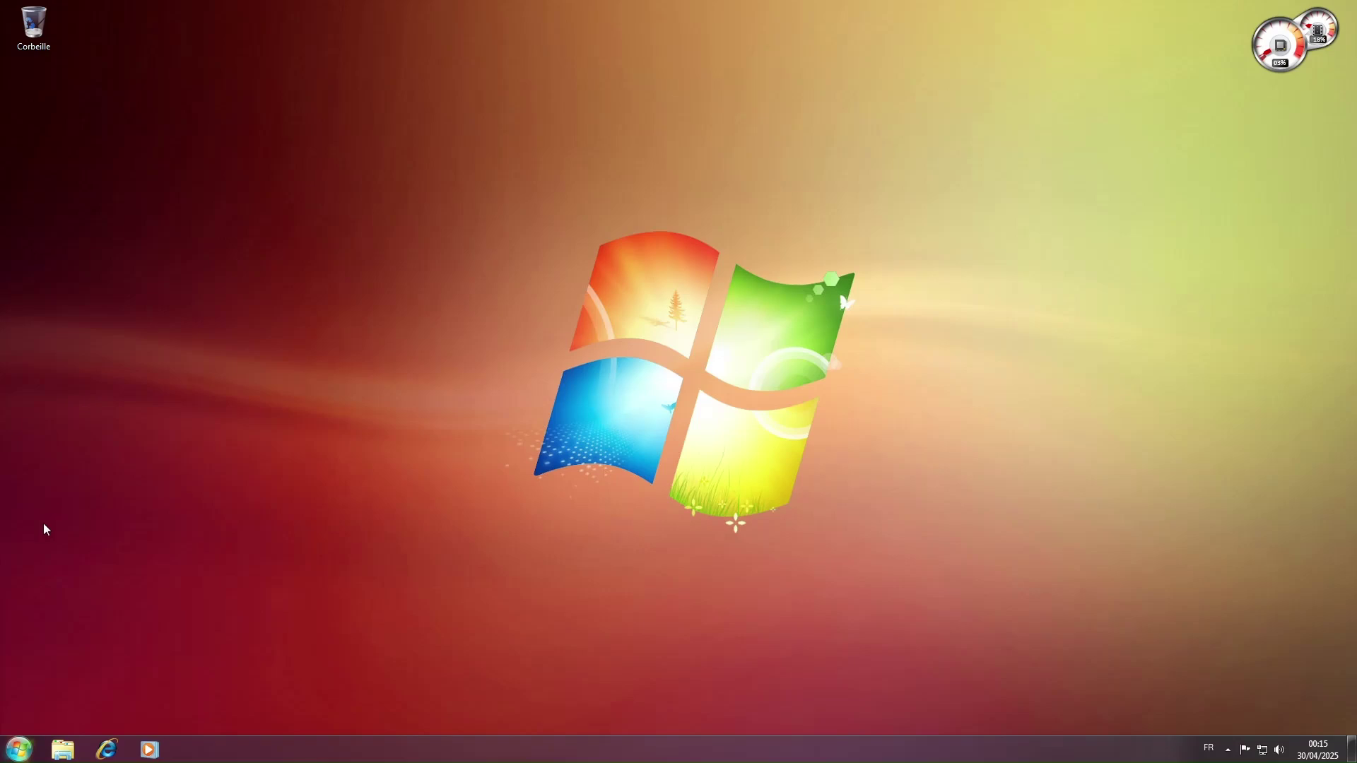
# Step: Launch Internet Explorer from the full program list and postpone its Internet Explorer 8 welcome setup
pyautogui.press('super')
pyautogui.click(34, 687)
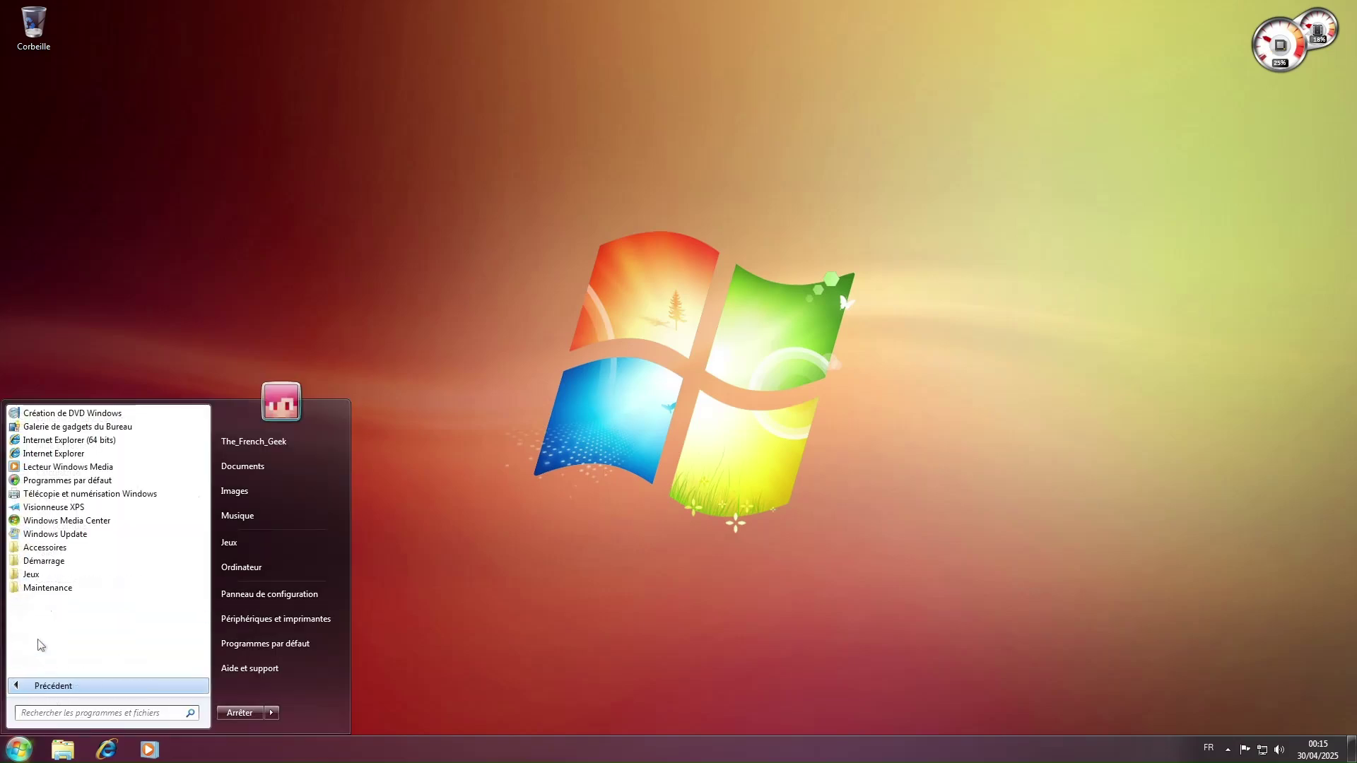
pyautogui.click(35, 555)
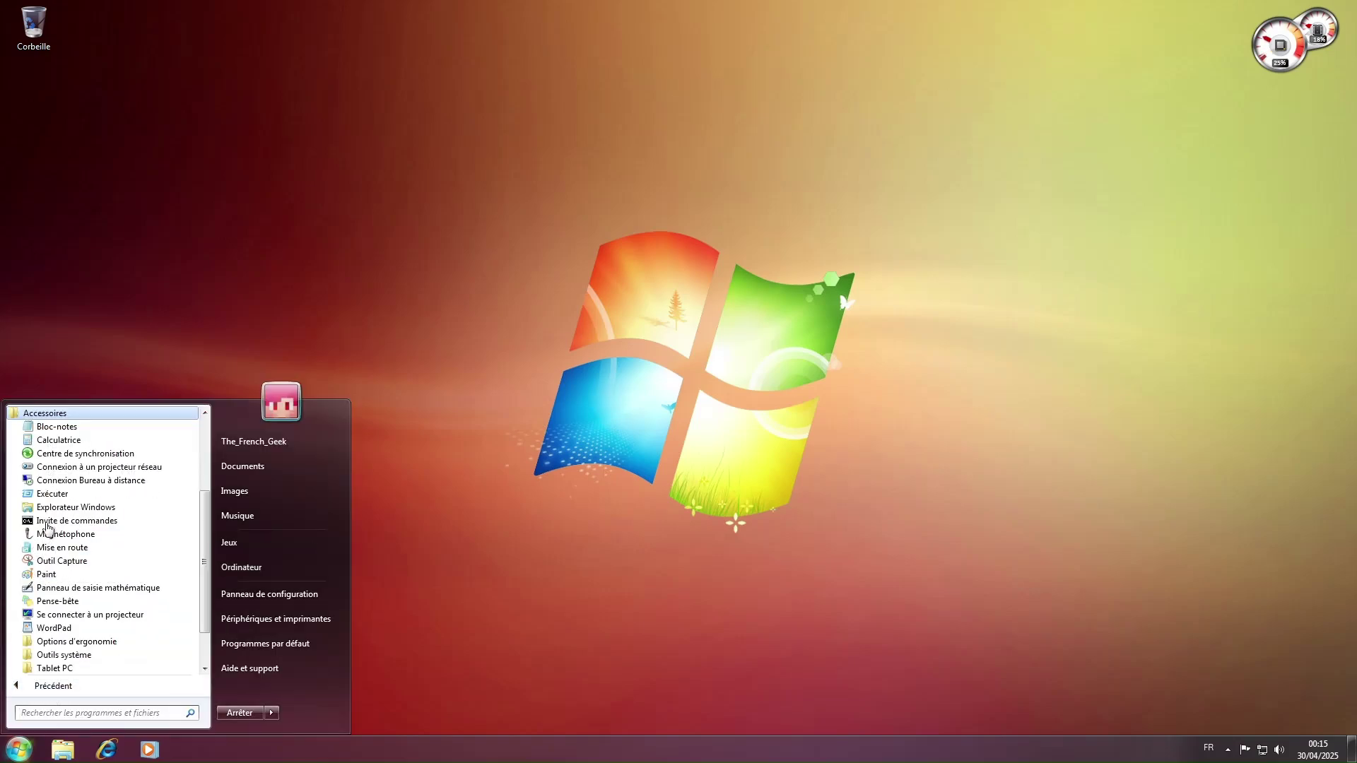
pyautogui.scroll(-1, 60, 478)
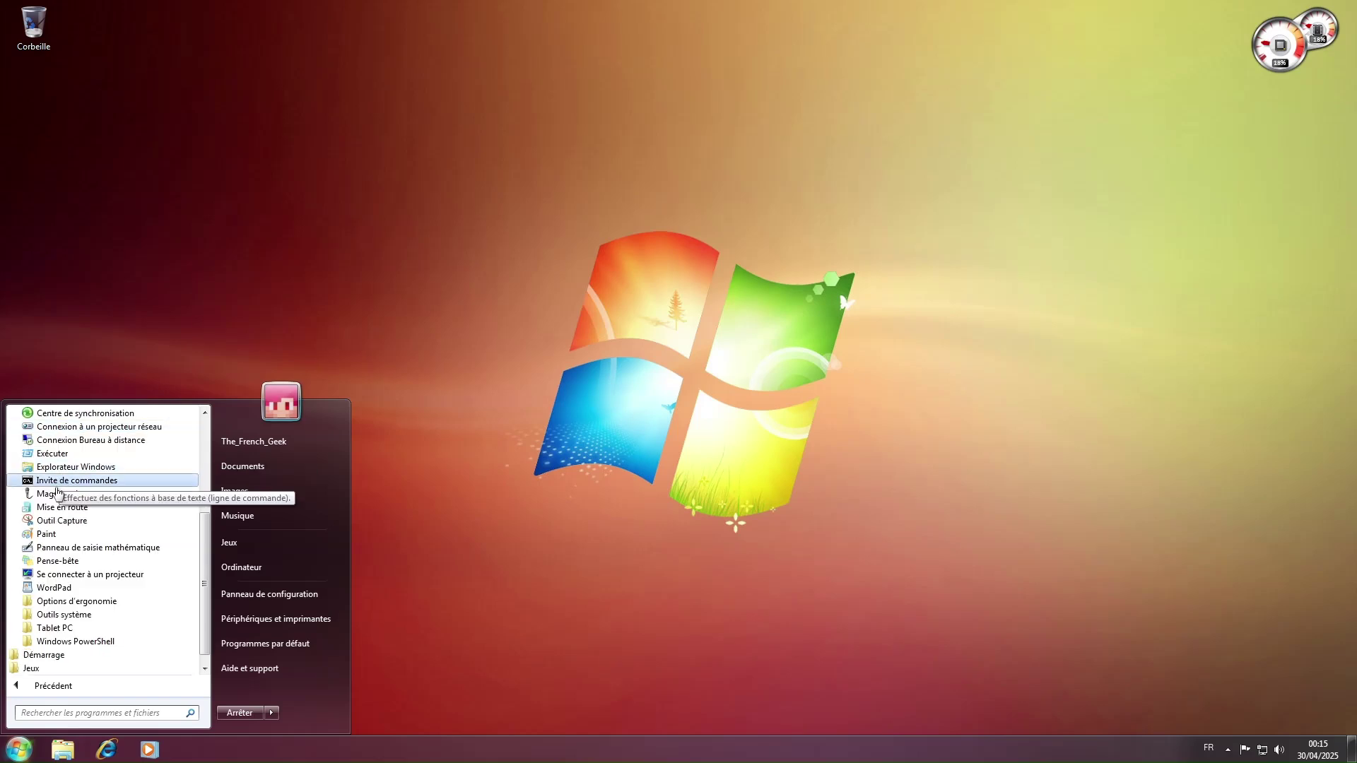
pyautogui.scroll(4, 60, 590)
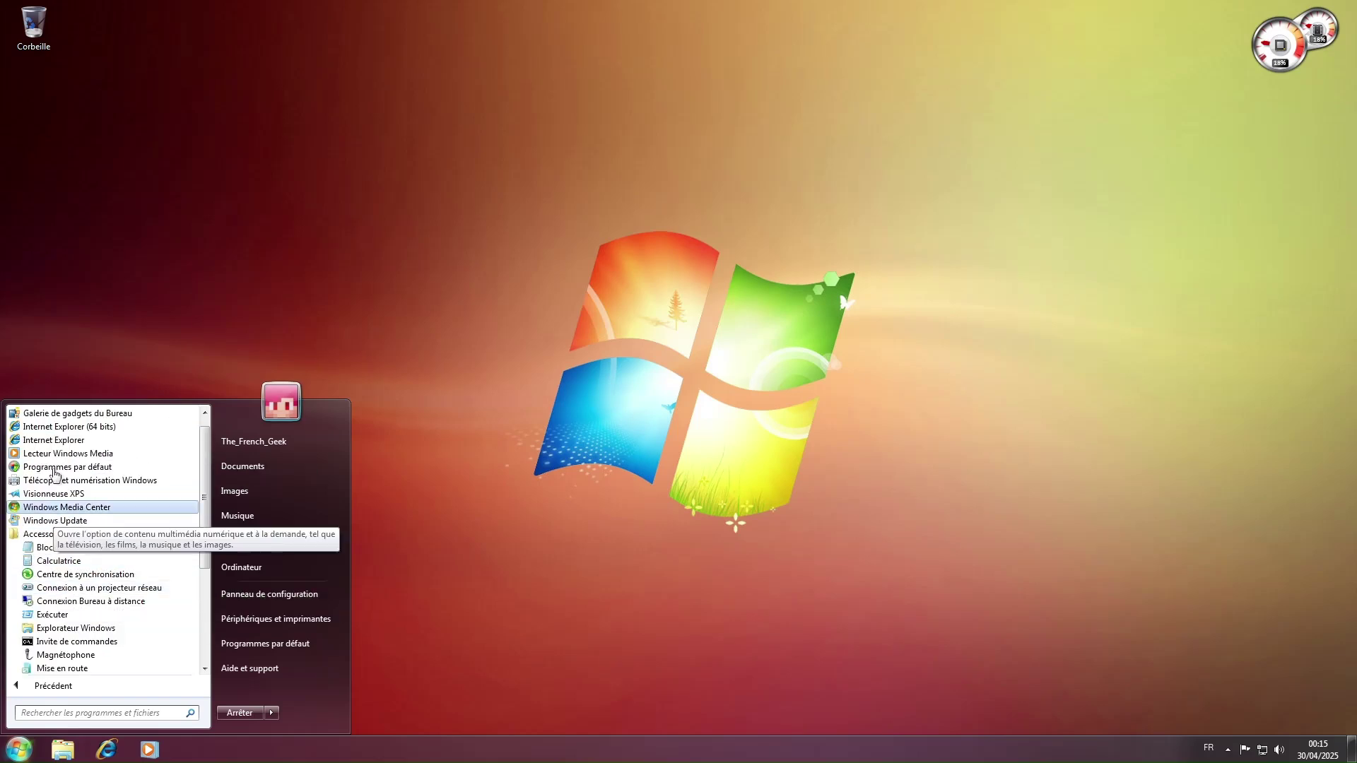
pyautogui.click(51, 439)
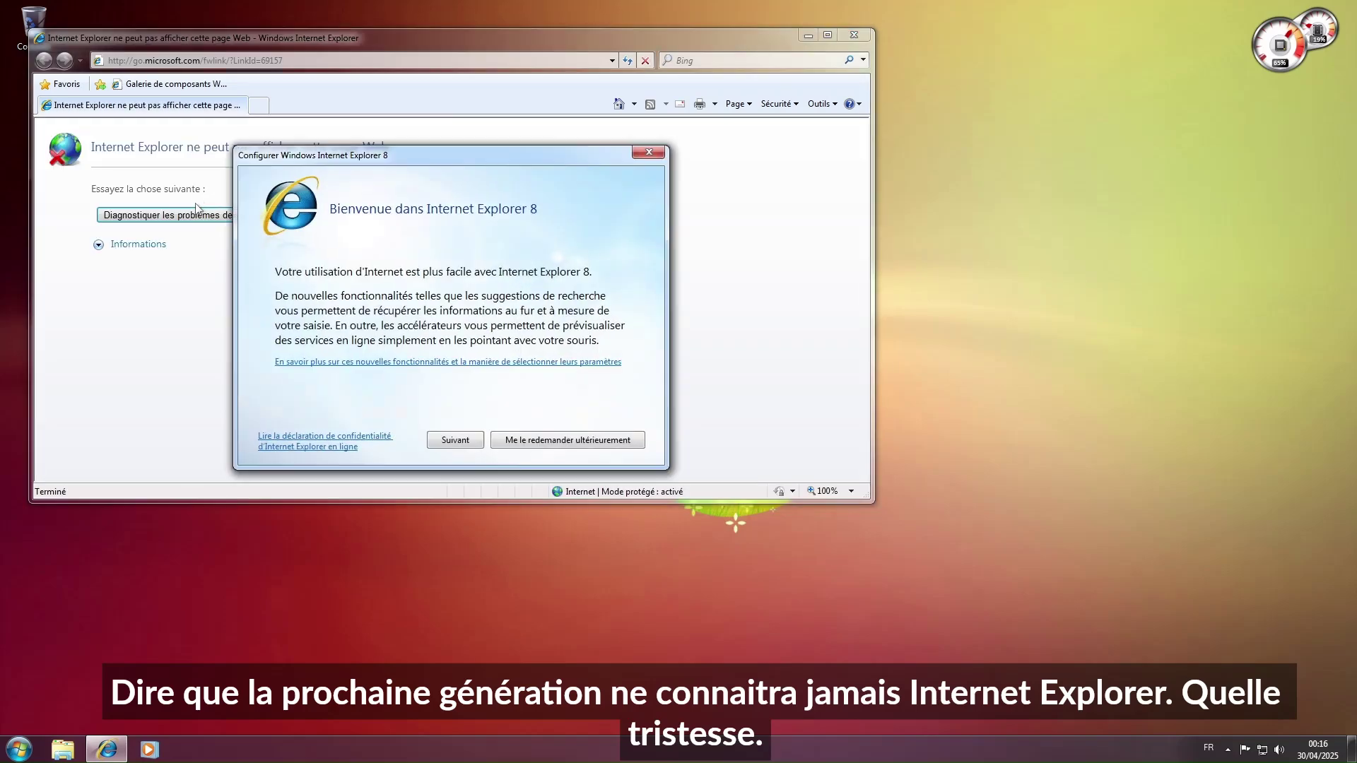
pyautogui.click(560, 441)
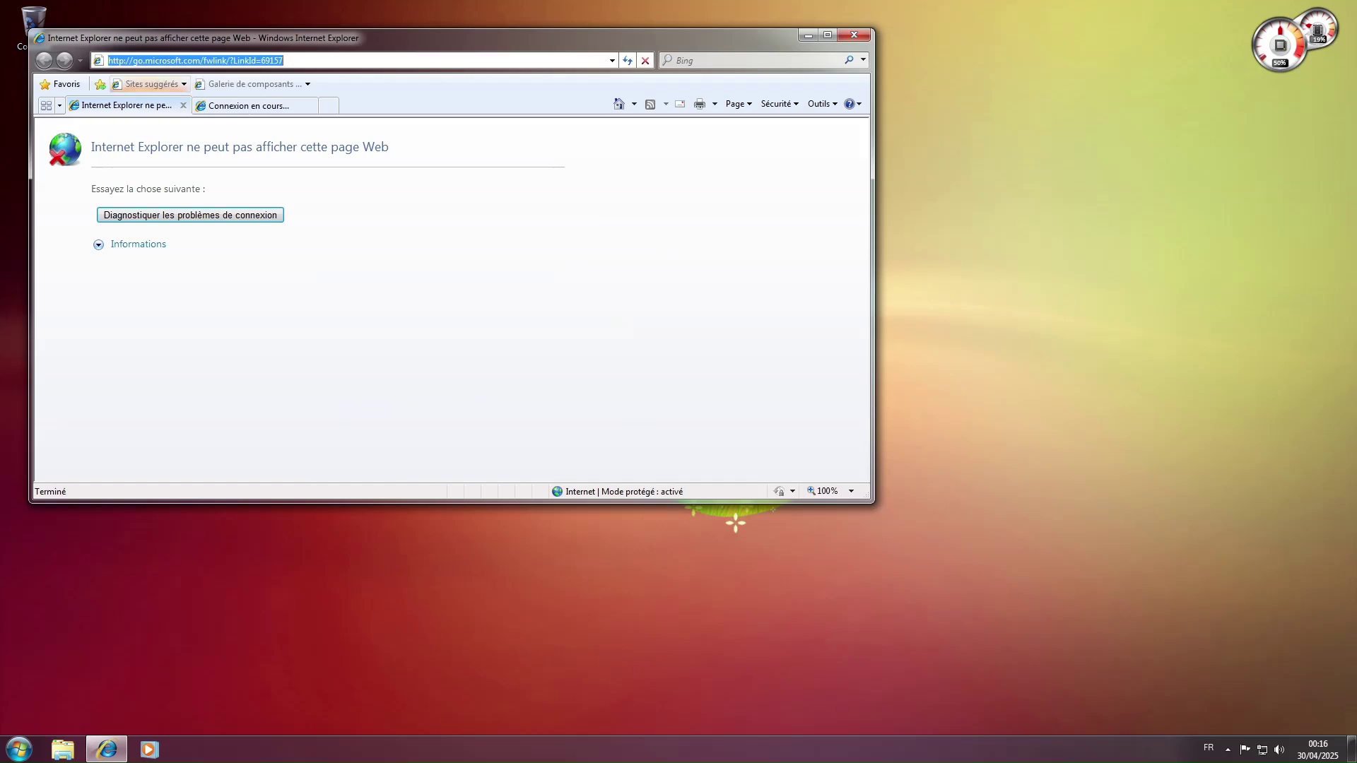
# Step: Load the address maps.google.cm in Internet Explorer
pyautogui.click(246, 60)
pyautogui.write('maps.googl')
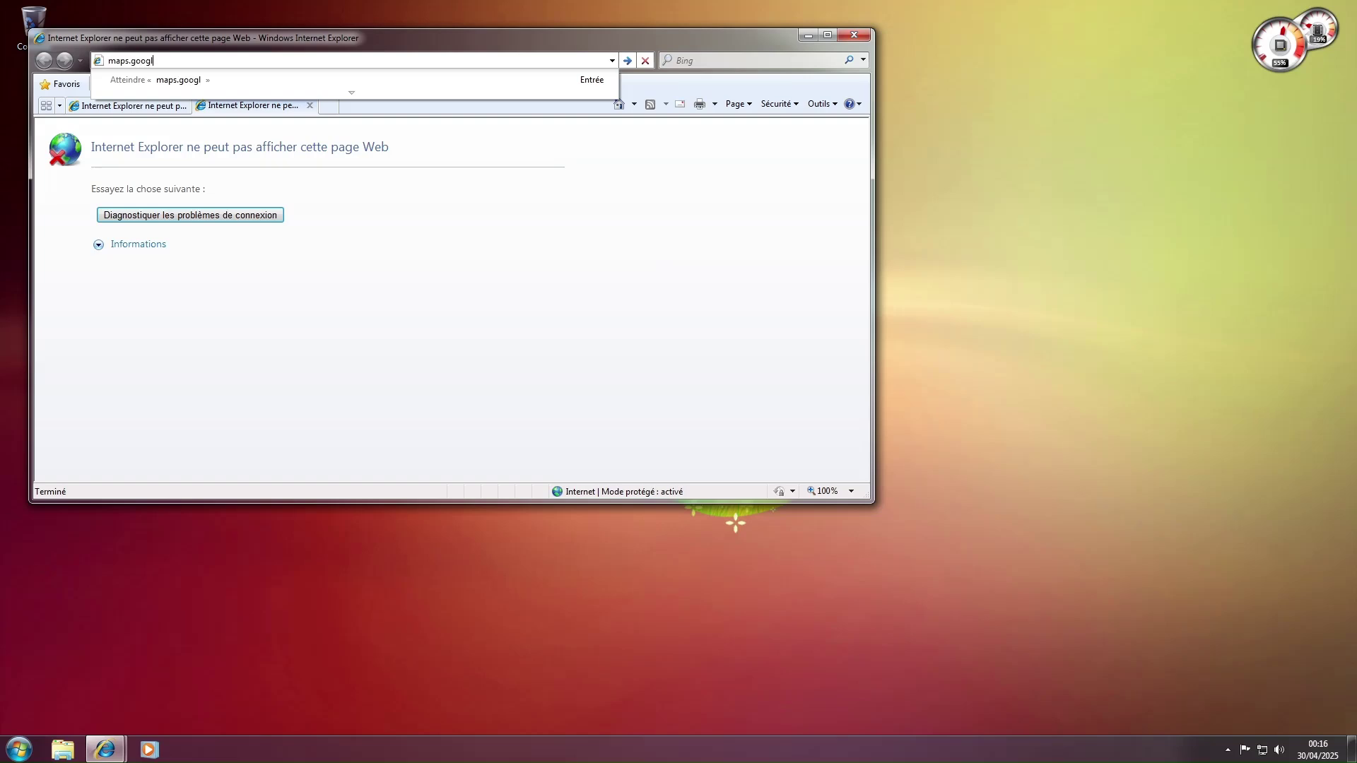
pyautogui.write('e')
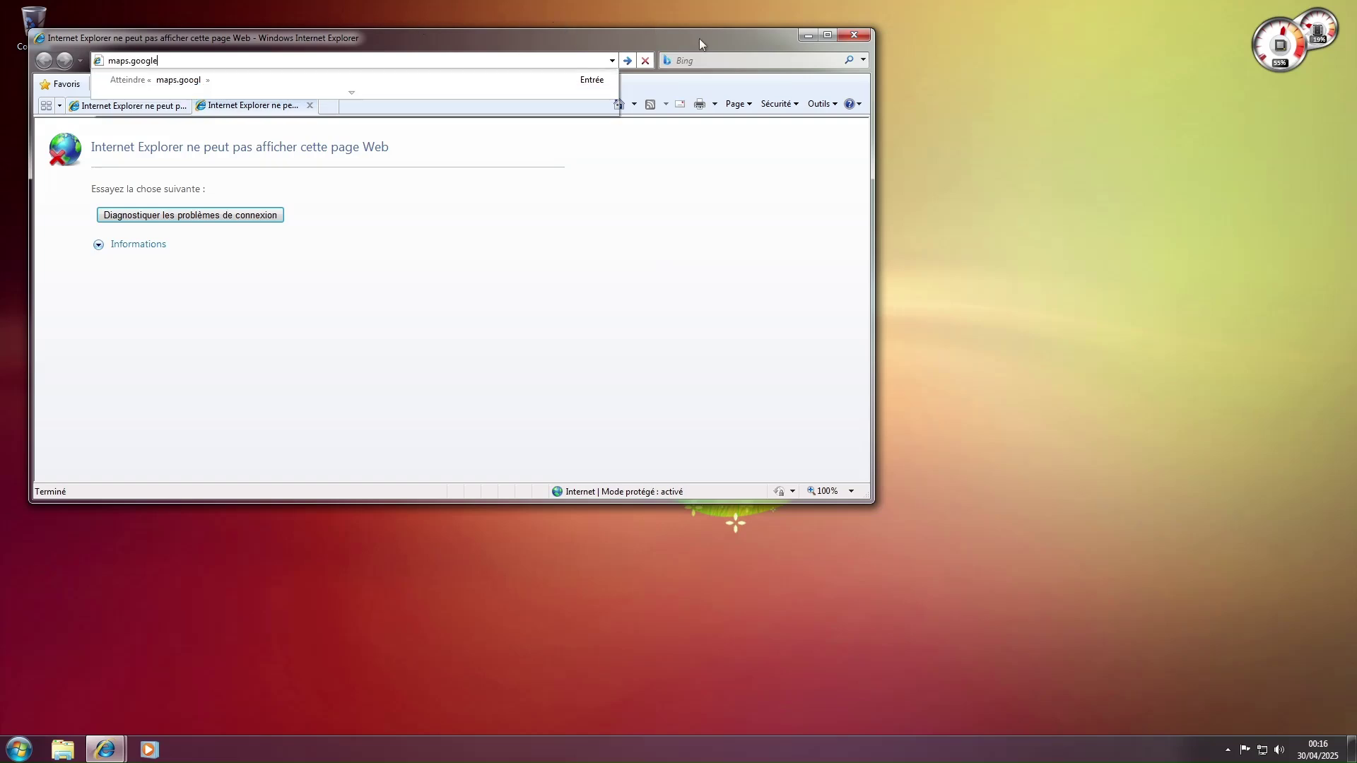
pyautogui.write('.cm')
pyautogui.press('Return')
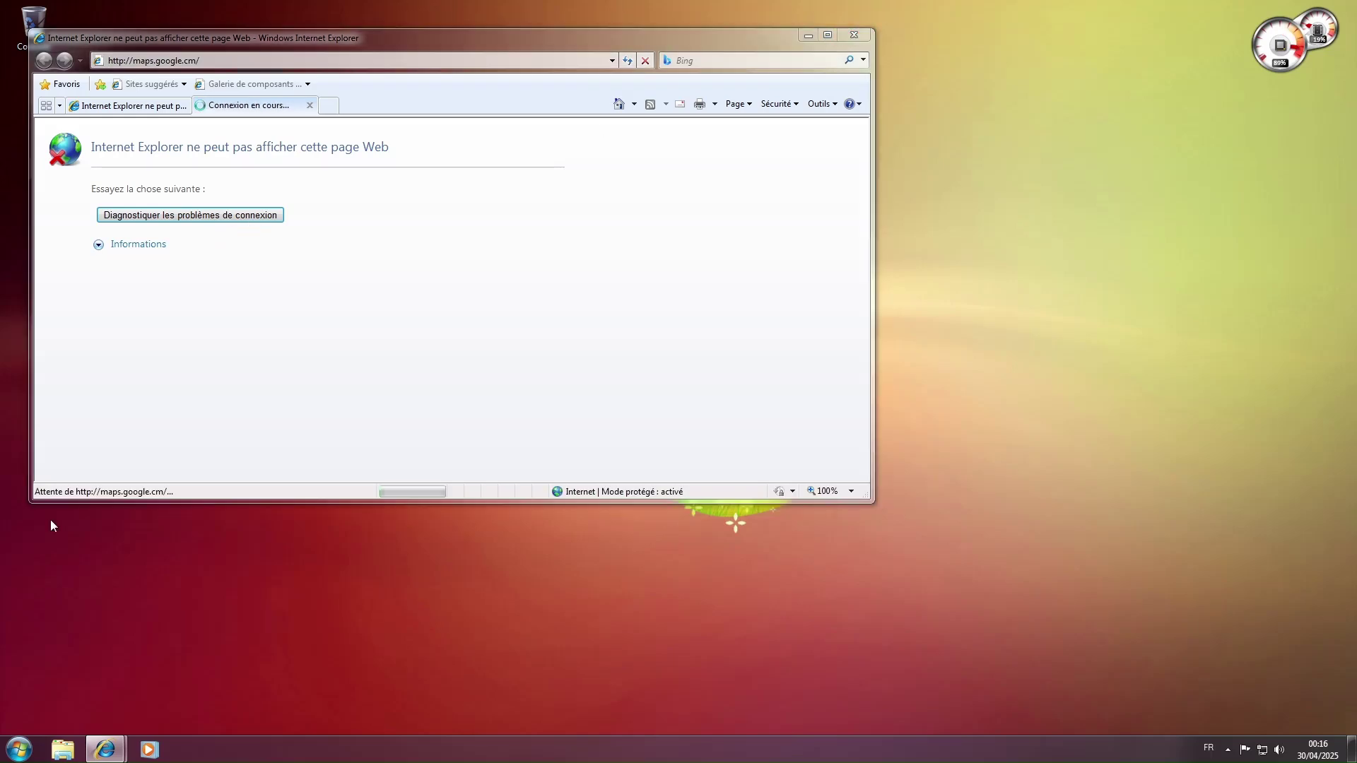
# Step: Close Internet Explorer with all its tabs, enabling the option Toujours fermer tous les onglets
pyautogui.hotkey('alt', 'F4')
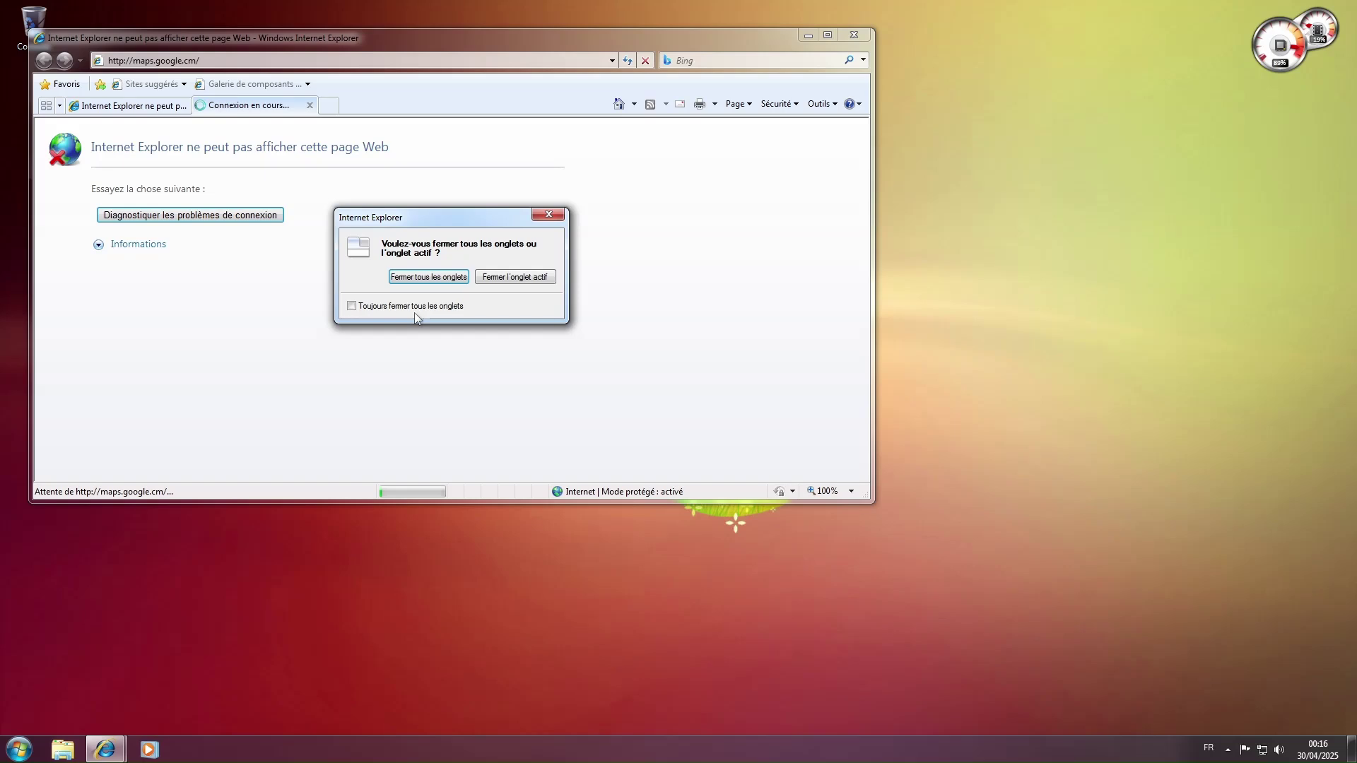
pyautogui.click(393, 307)
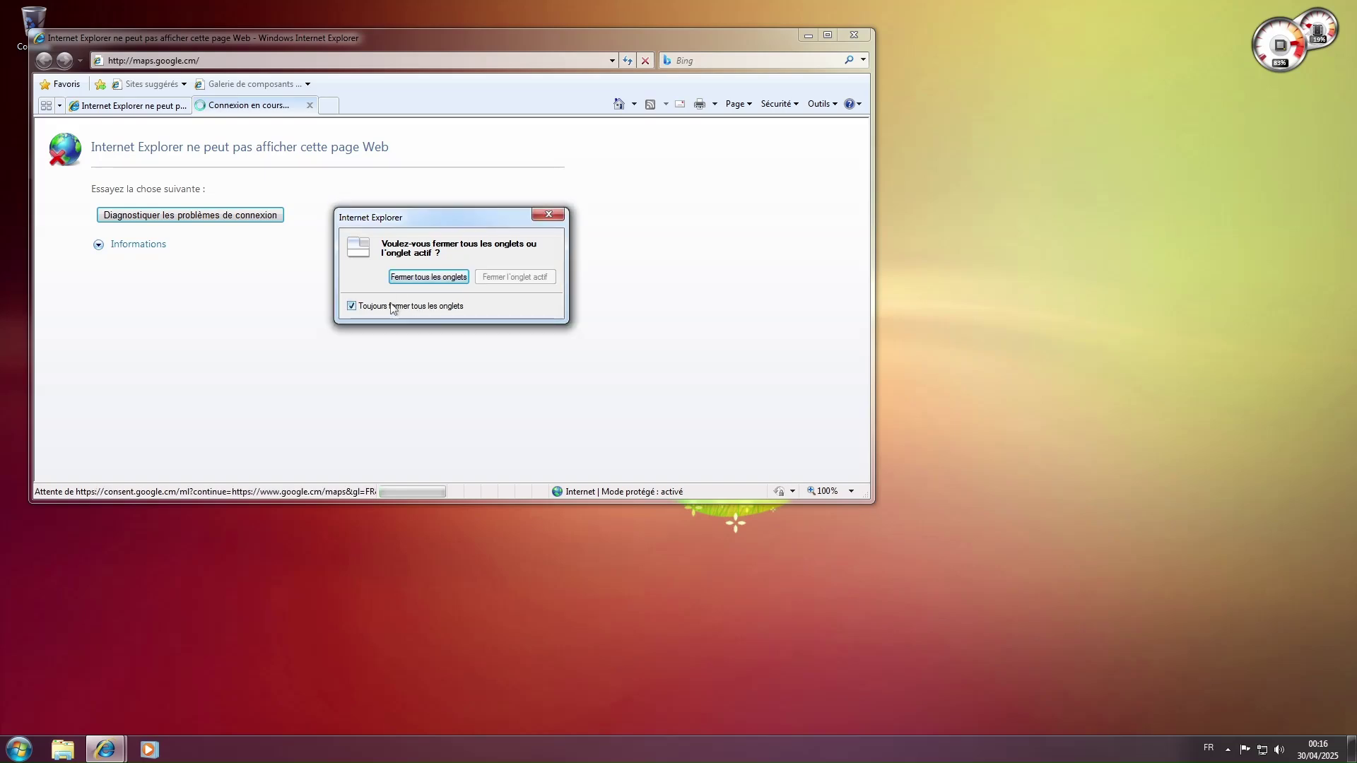
pyautogui.click(414, 282)
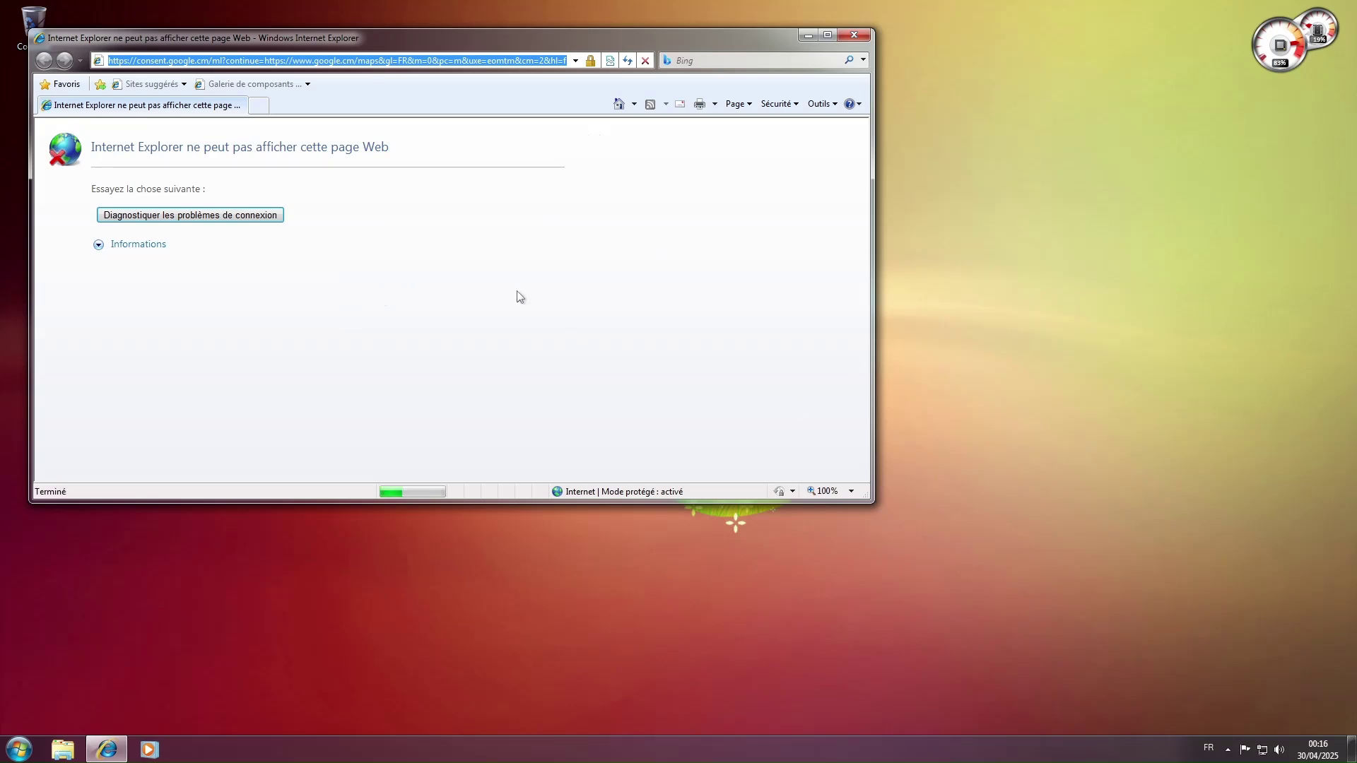
pyautogui.click(854, 34)
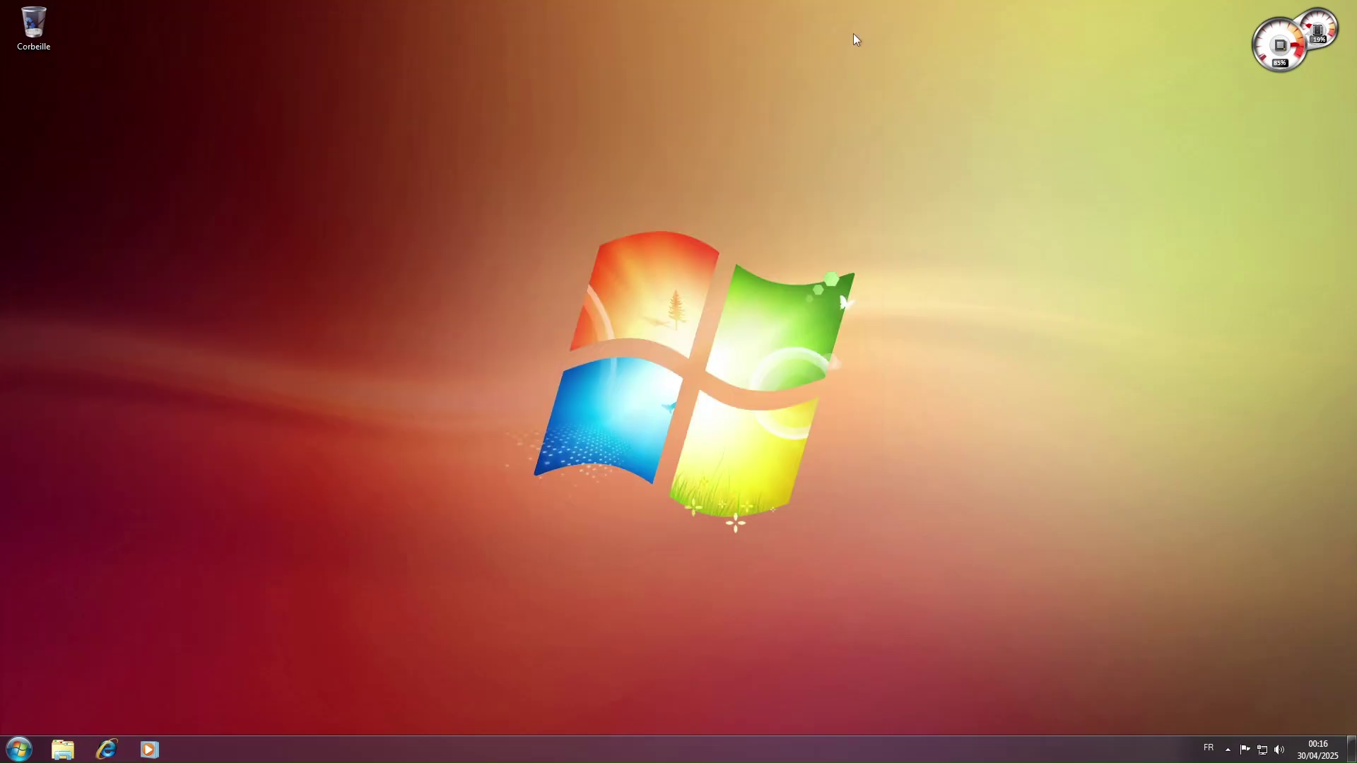
# Step: Run winver to view the Windows version information and dismiss the À propos de Windows dialog
pyautogui.press('super')
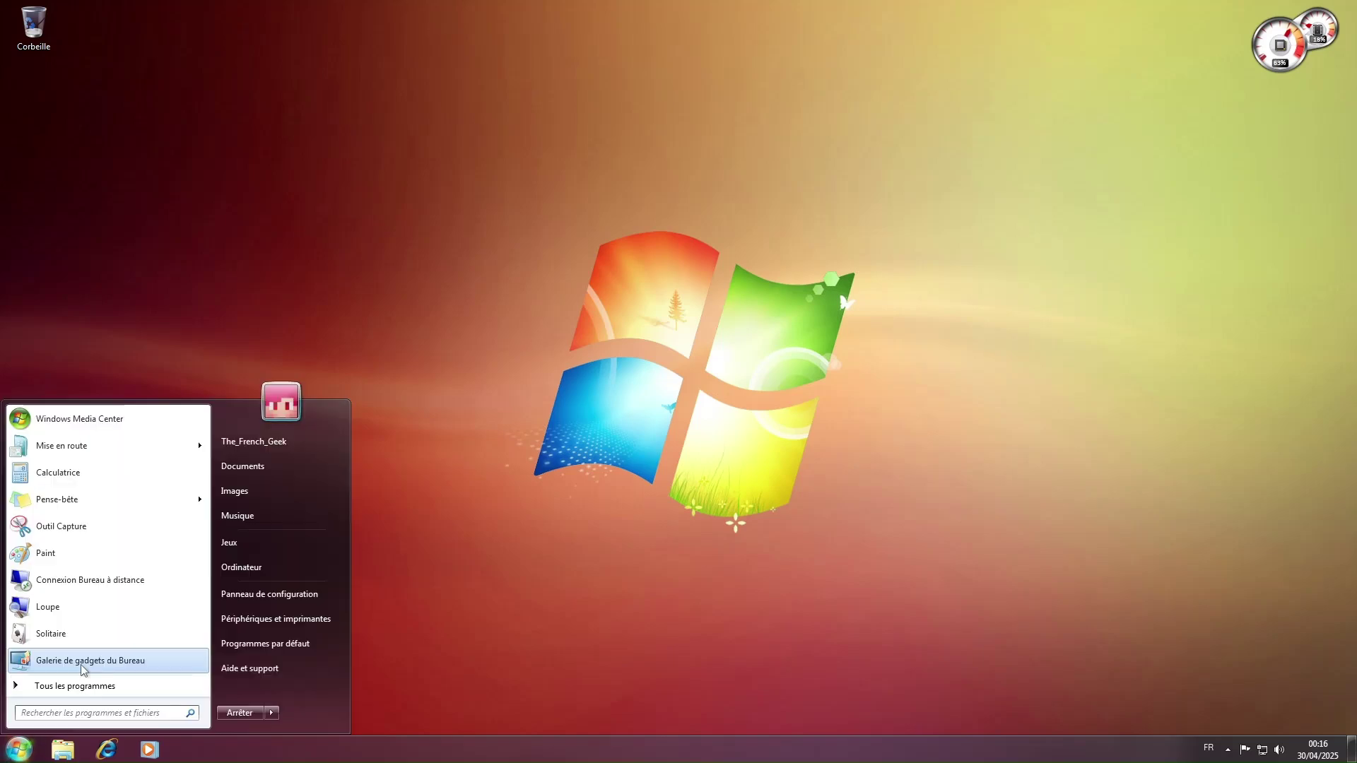
pyautogui.write('winve')
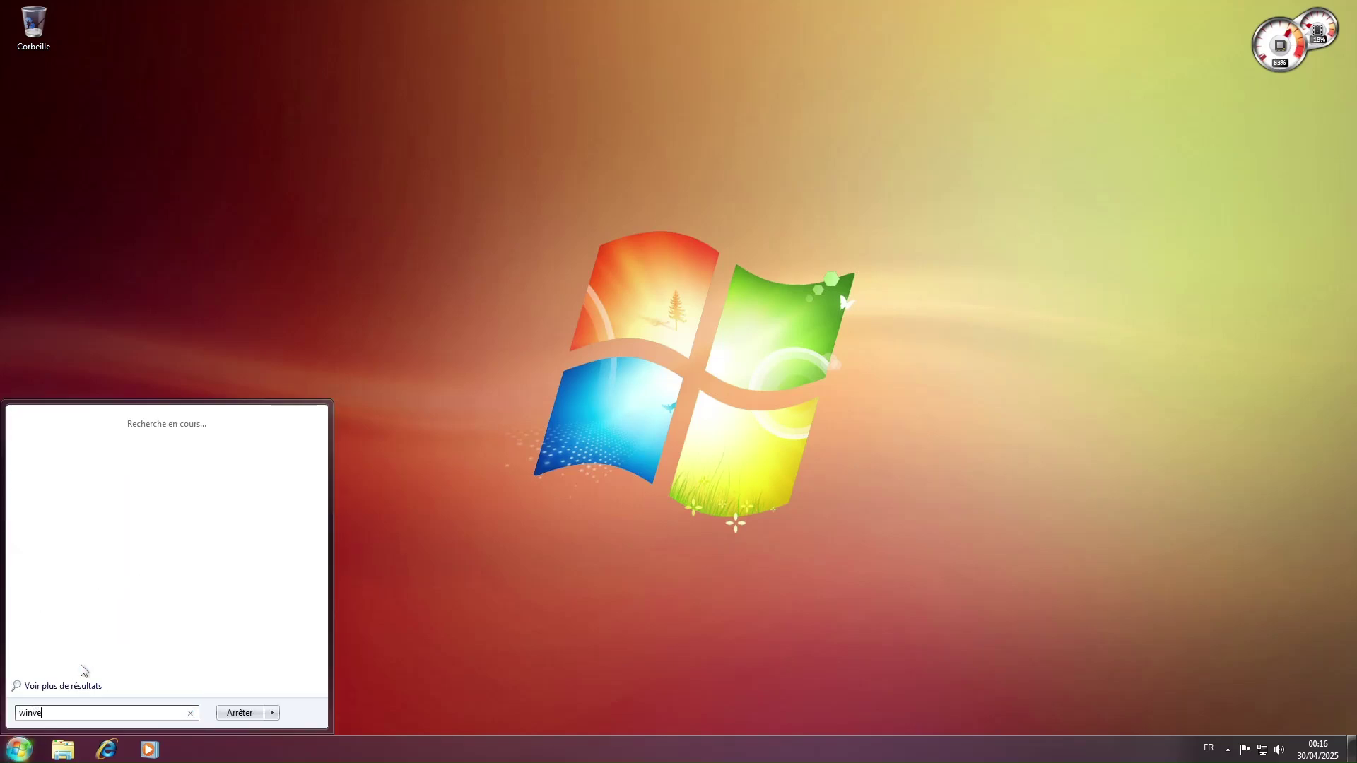
pyautogui.write('r')
pyautogui.press('Return')
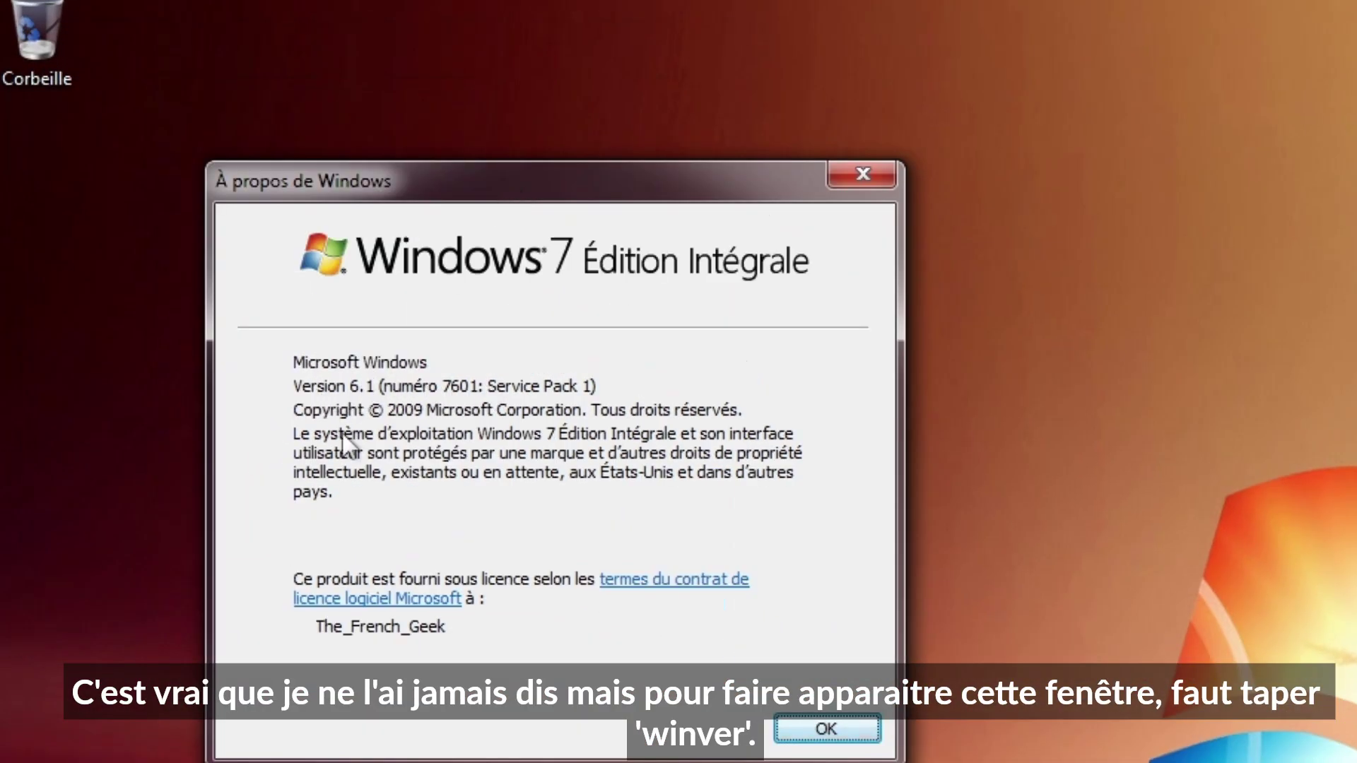
pyautogui.press('Return')
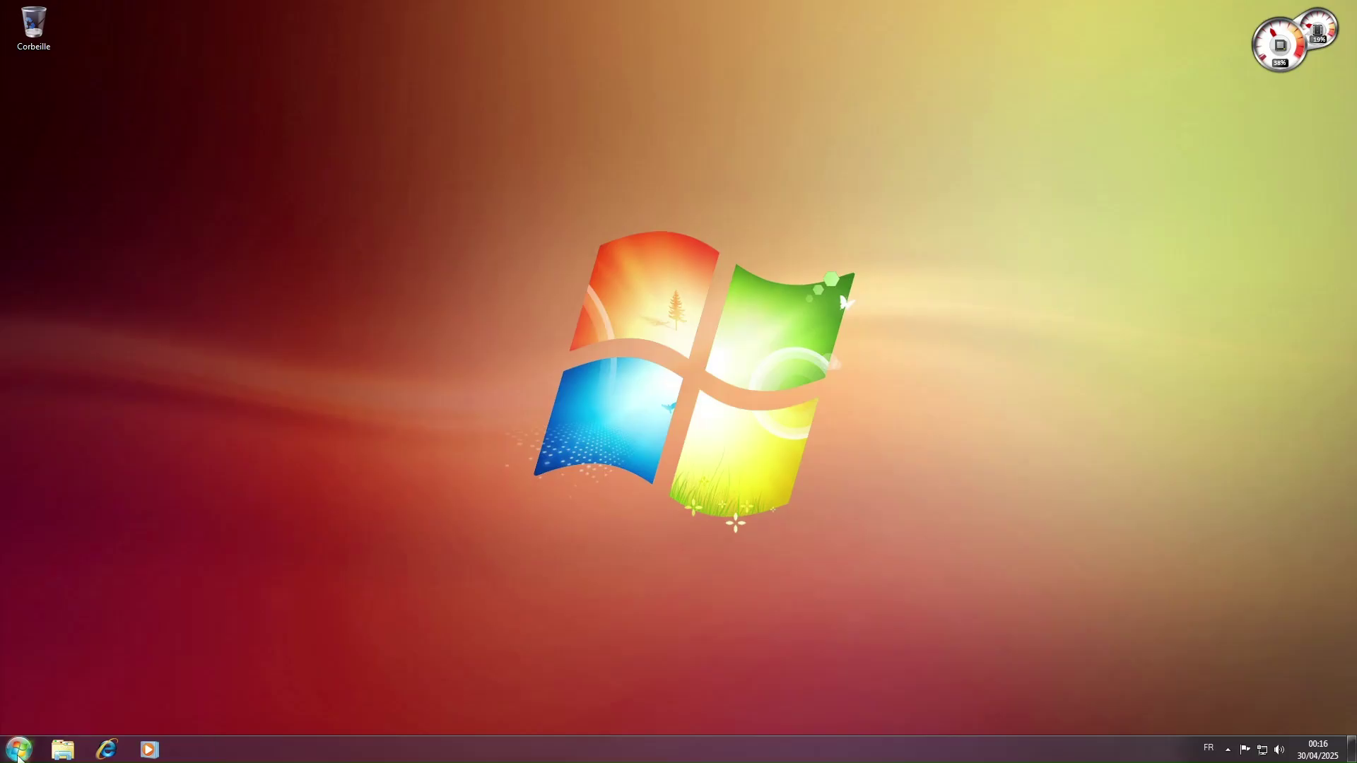
# Step: Open the window colour and appearance settings under Apparence et personnalisation in Panneau de configuration
pyautogui.click(18, 751)
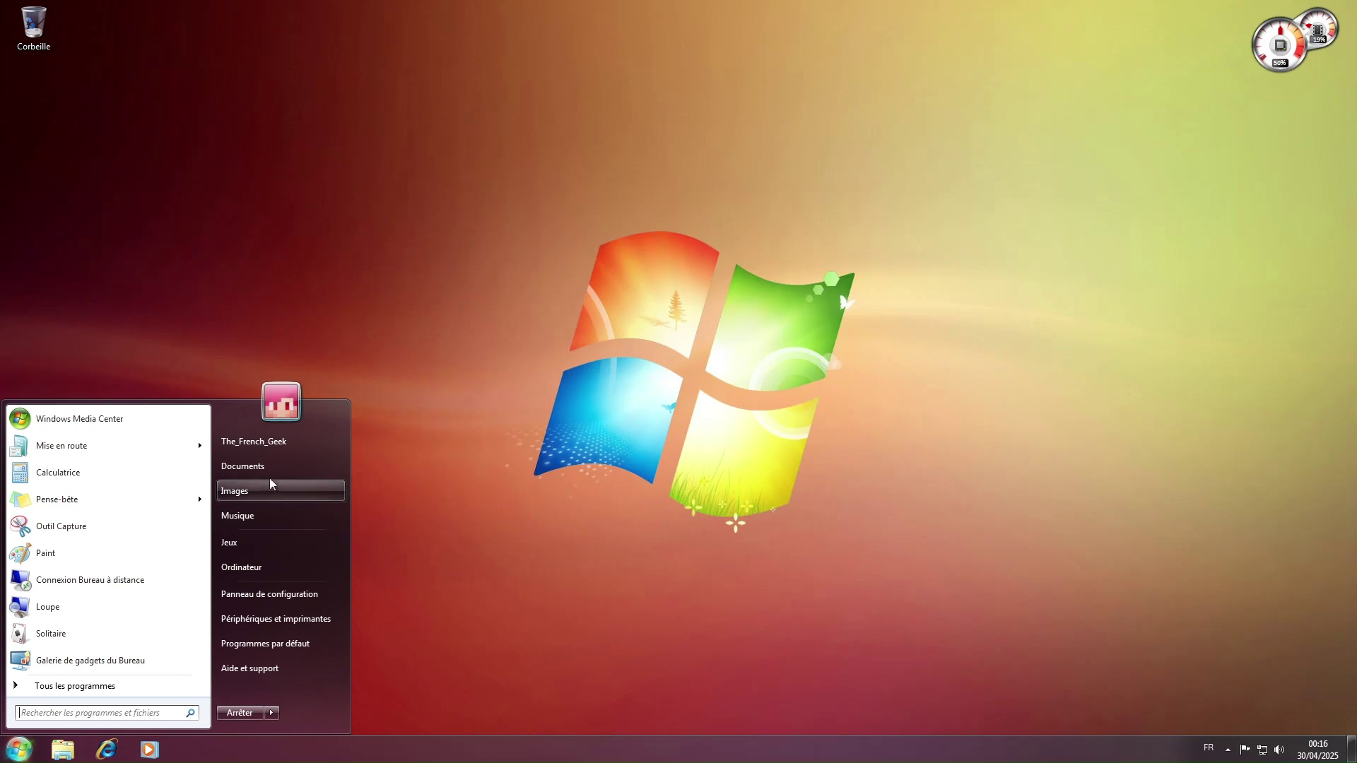
pyautogui.click(259, 611)
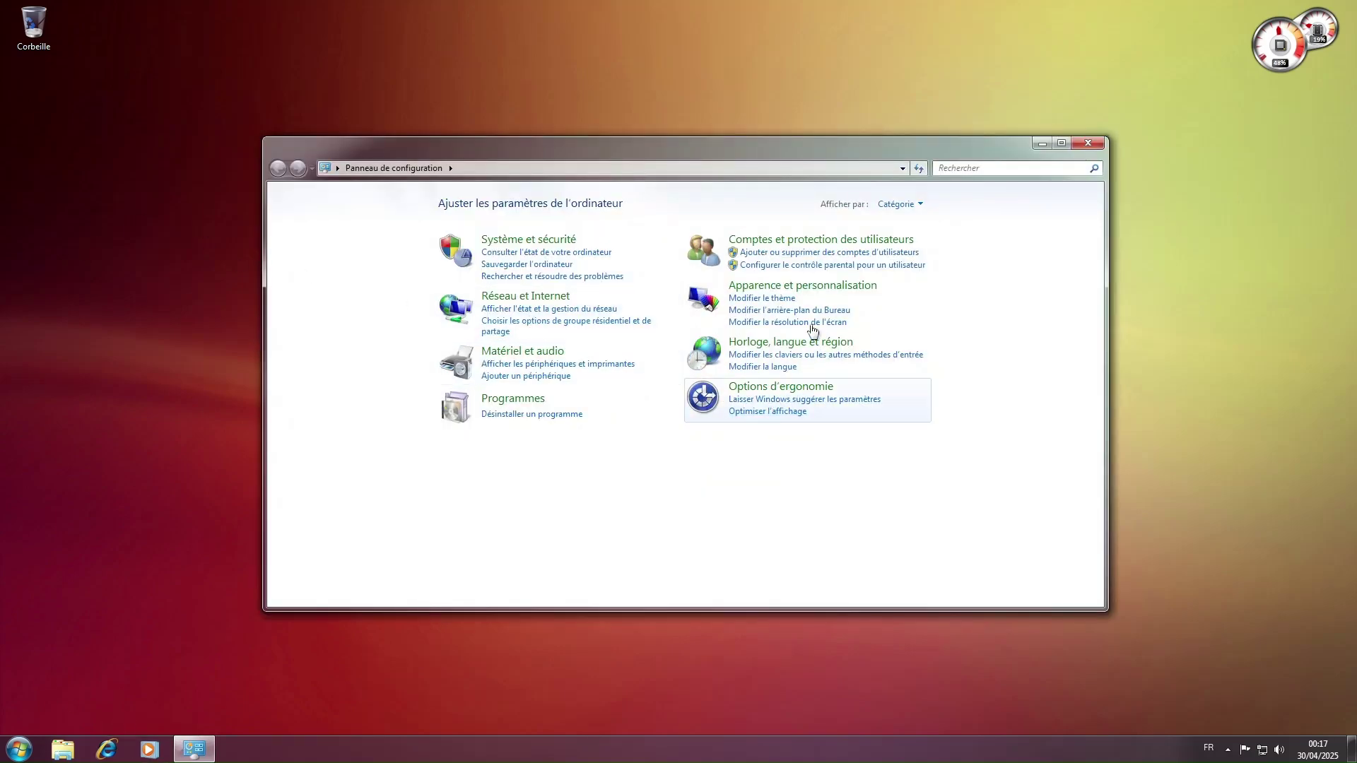
pyautogui.click(695, 311)
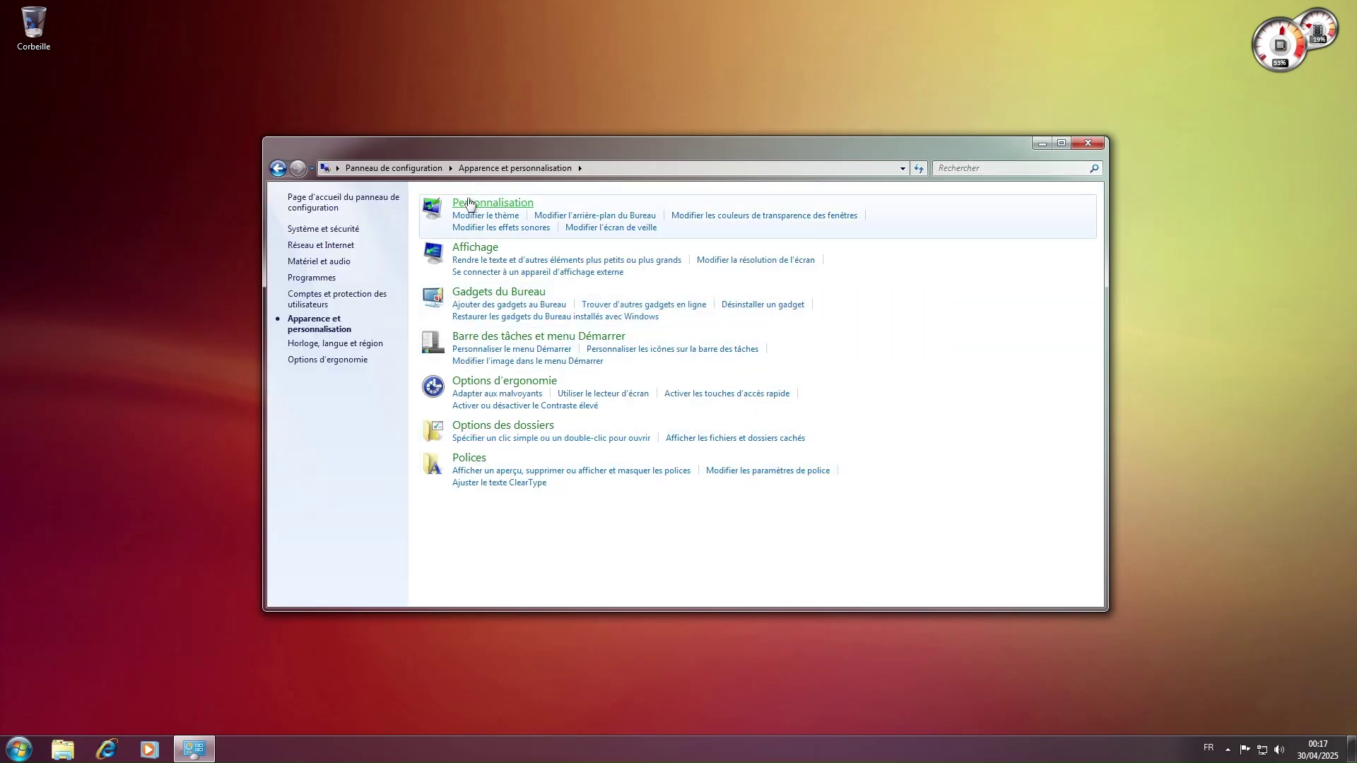
pyautogui.click(447, 214)
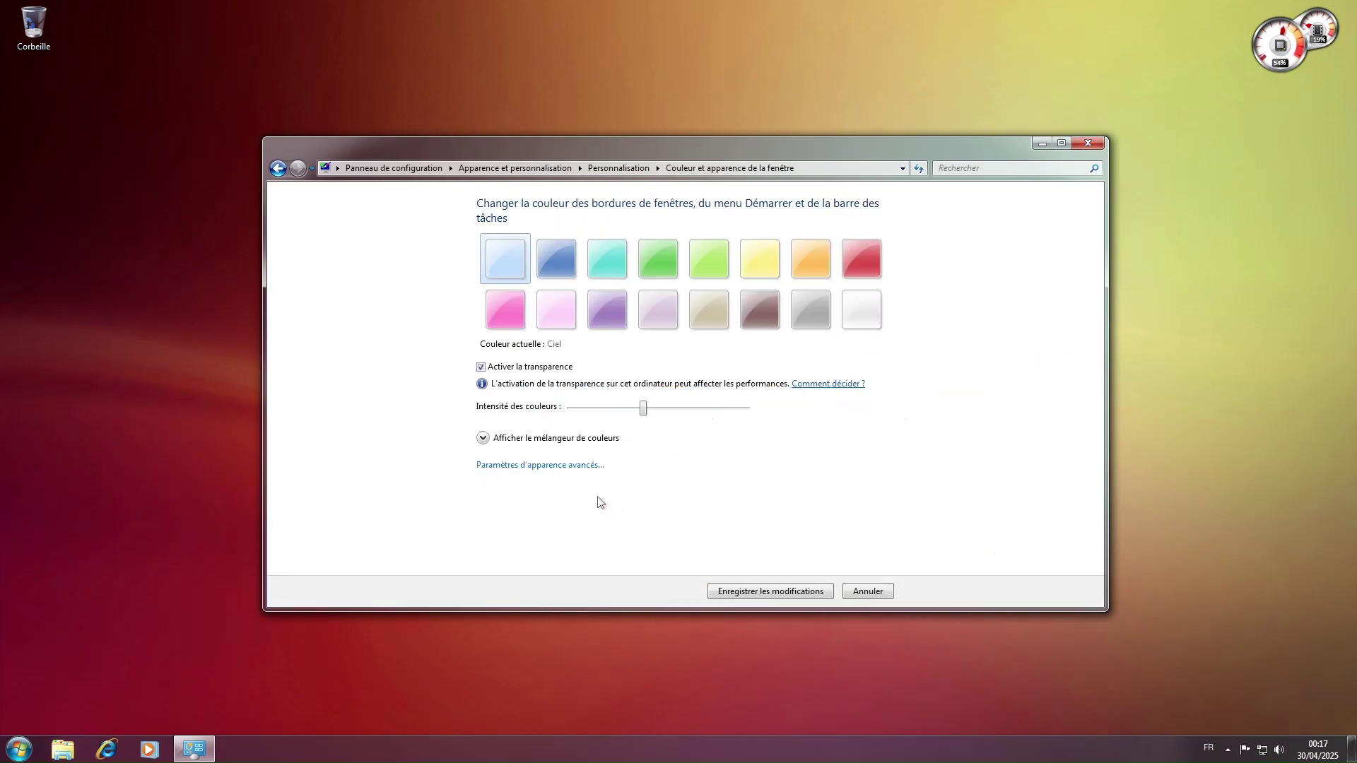
# Step: Preview several window border colours, including Mer and Citrouille, and reselect Ciel
pyautogui.click(565, 275)
pyautogui.click(607, 309)
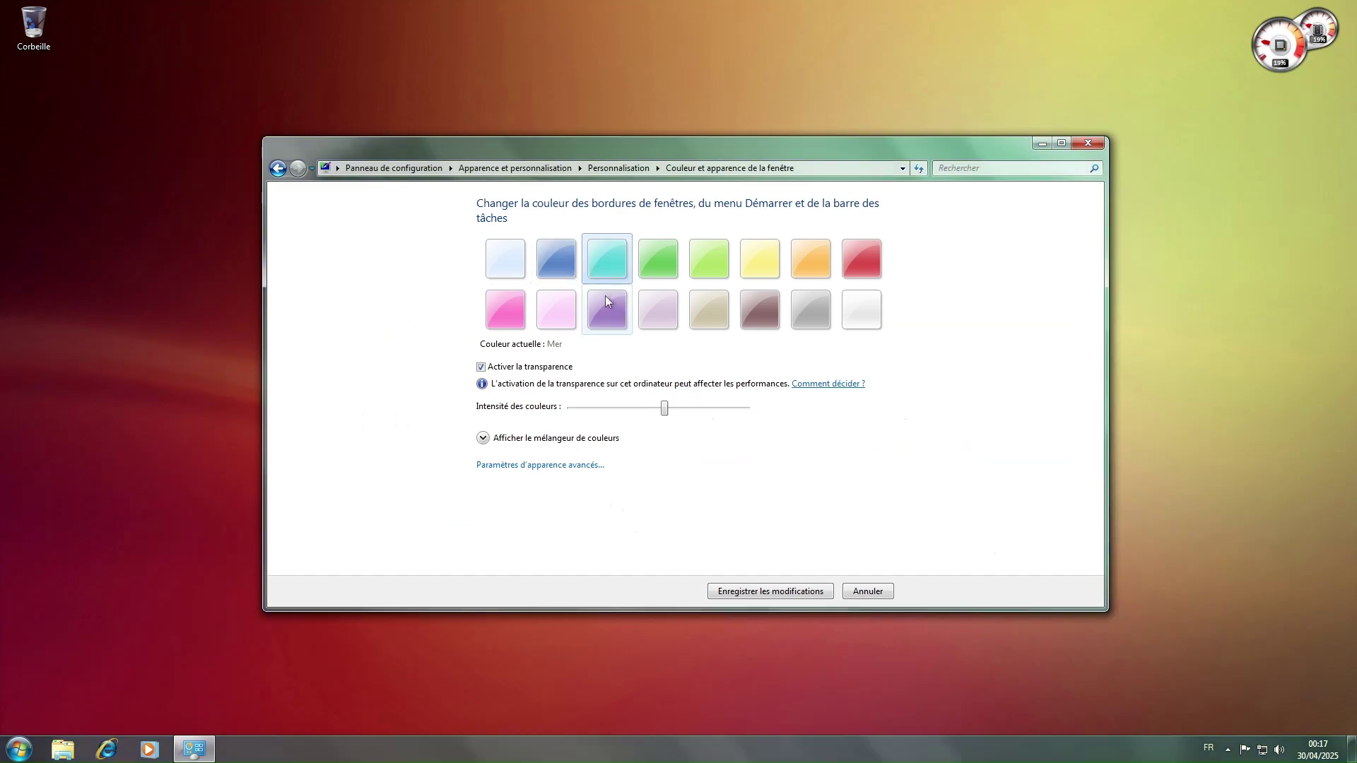
pyautogui.click(658, 309)
pyautogui.click(708, 302)
pyautogui.click(762, 304)
pyautogui.click(810, 304)
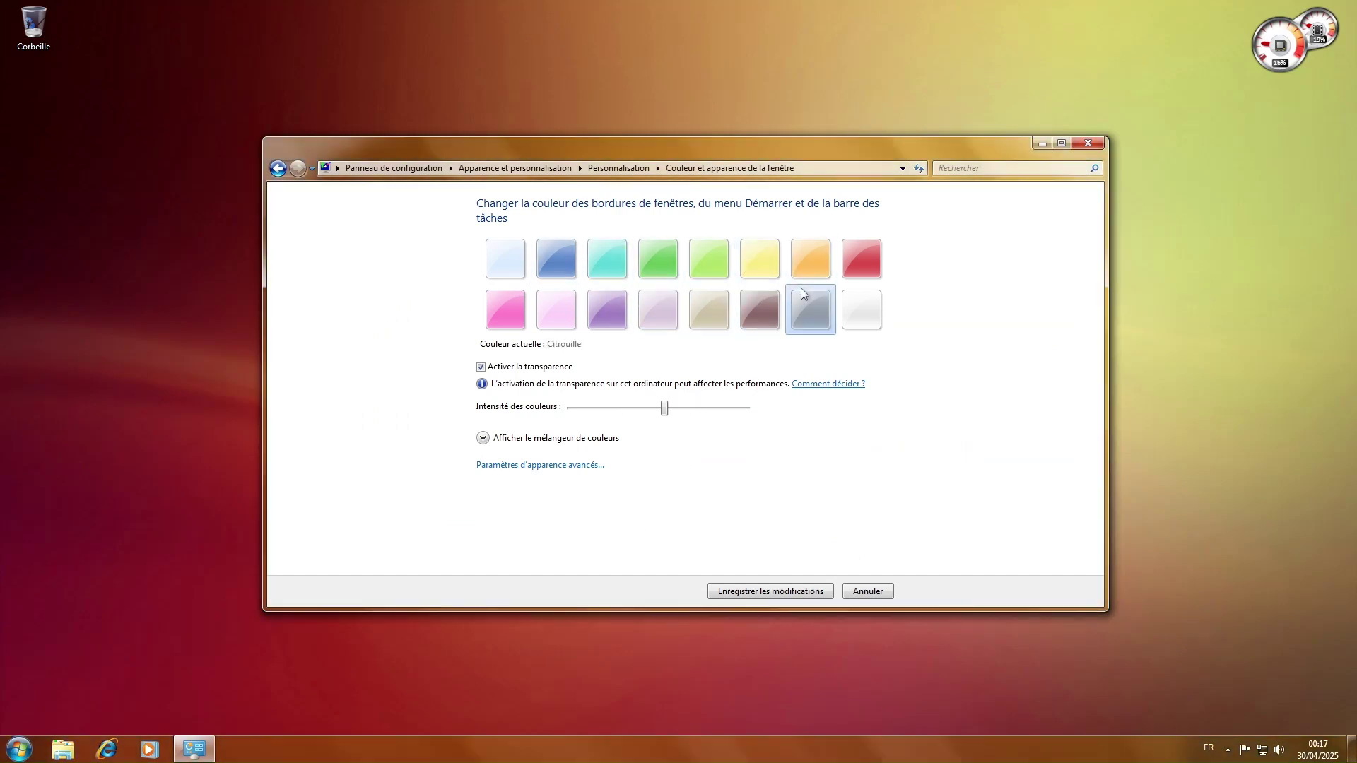
pyautogui.click(857, 295)
pyautogui.click(811, 258)
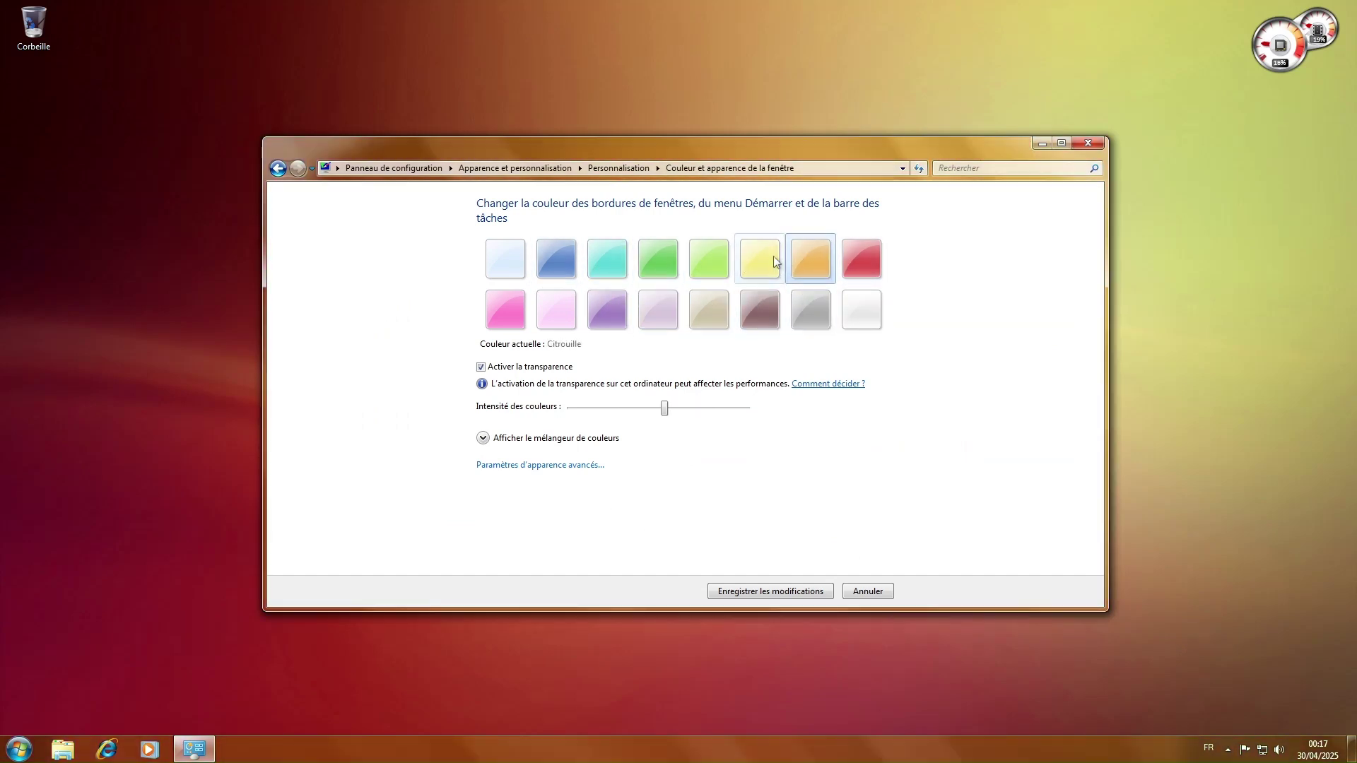
pyautogui.click(506, 309)
pyautogui.click(508, 271)
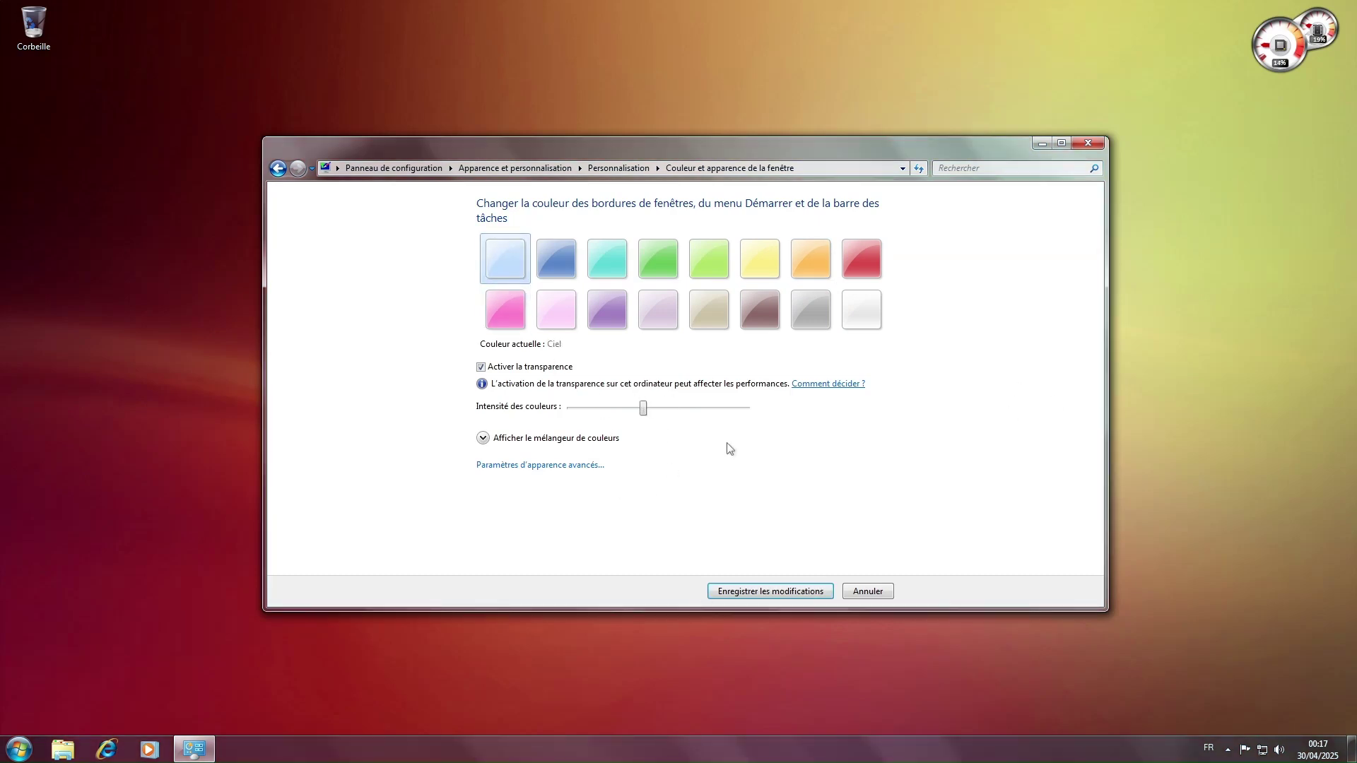
# Step: Try a lower colour intensity and the Ciel colour without transparency, and cancel the window colour changes
pyautogui.moveTo(644, 408)
pyautogui.mouseDown()
pyautogui.moveTo(794, 409)
pyautogui.moveTo(524, 405)
pyautogui.moveTo(629, 408)
pyautogui.mouseUp()
pyautogui.click(506, 269)
pyautogui.click(482, 368)
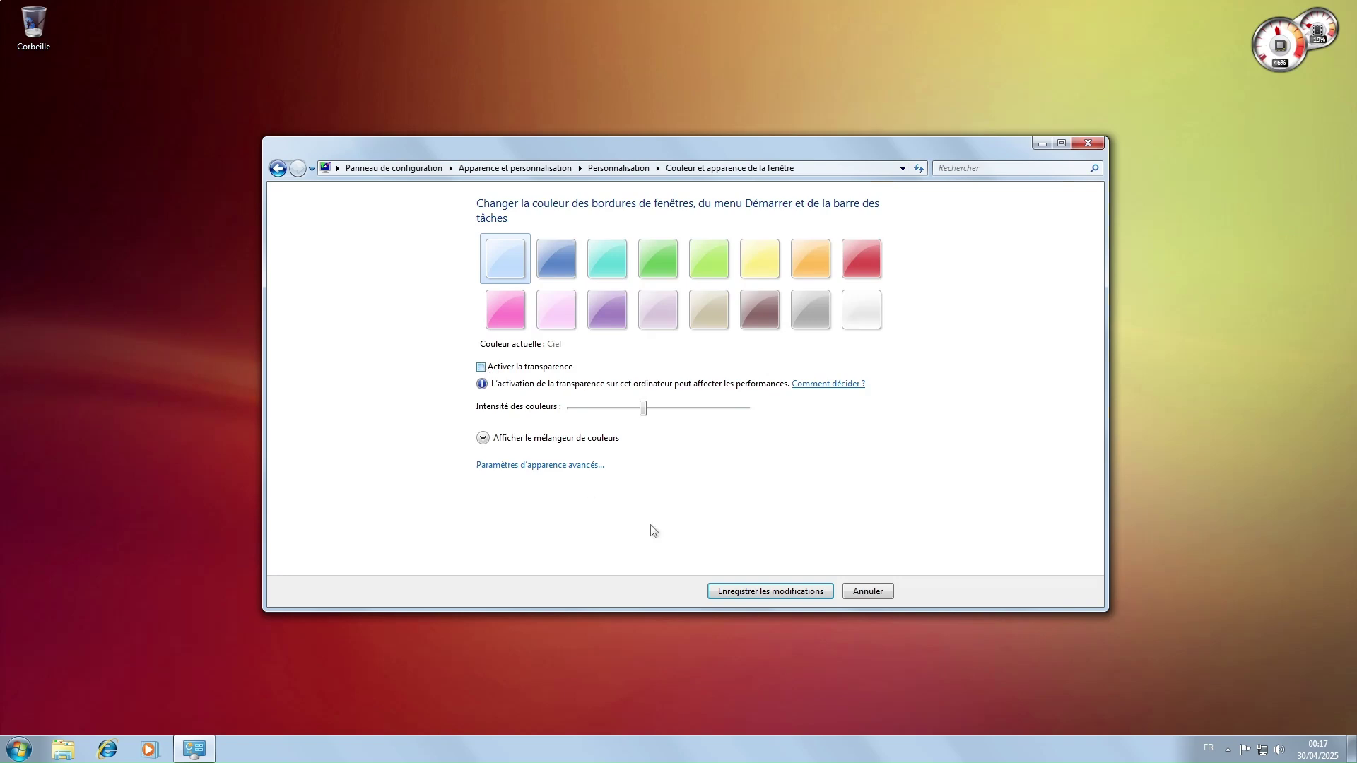
pyautogui.click(853, 588)
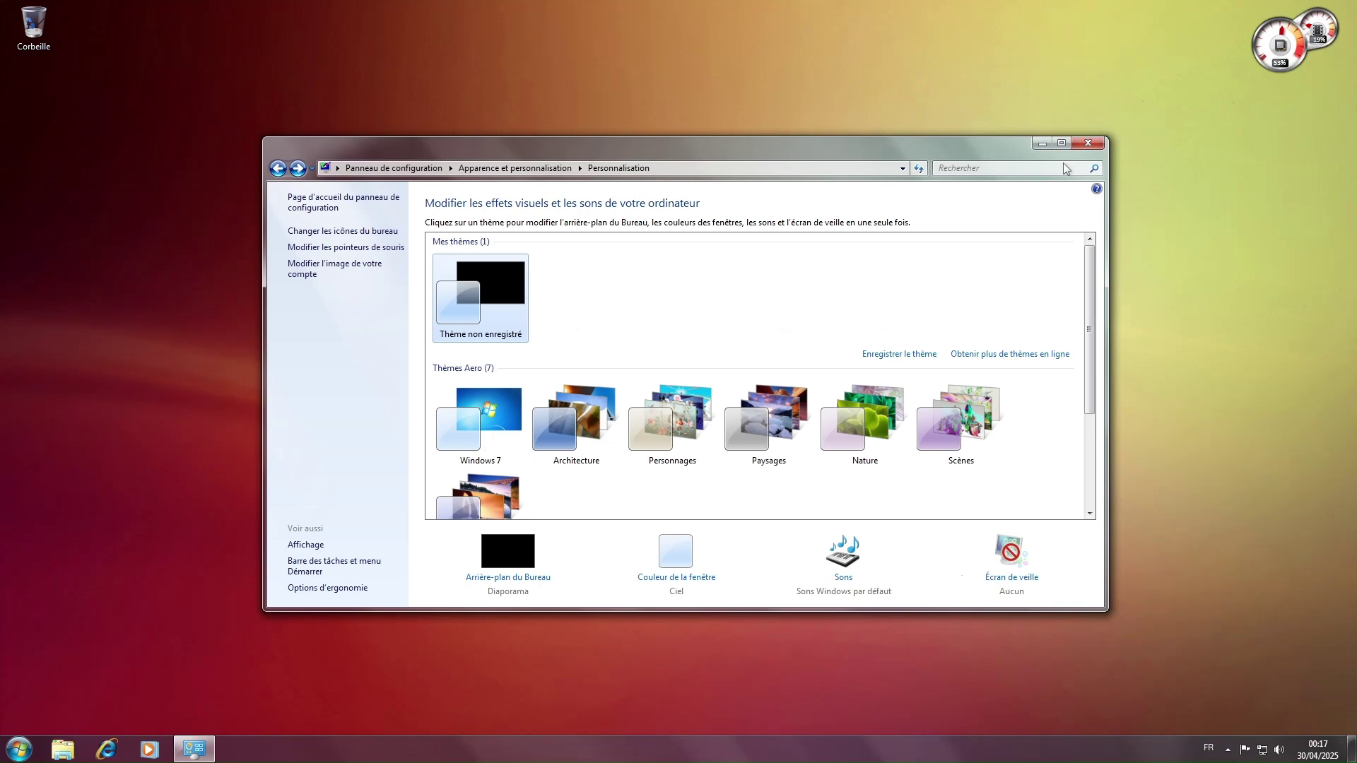
# Step: Try the Scènes theme and the Windows 7 theme from the Aero themes
pyautogui.scroll(-1, 957, 297)
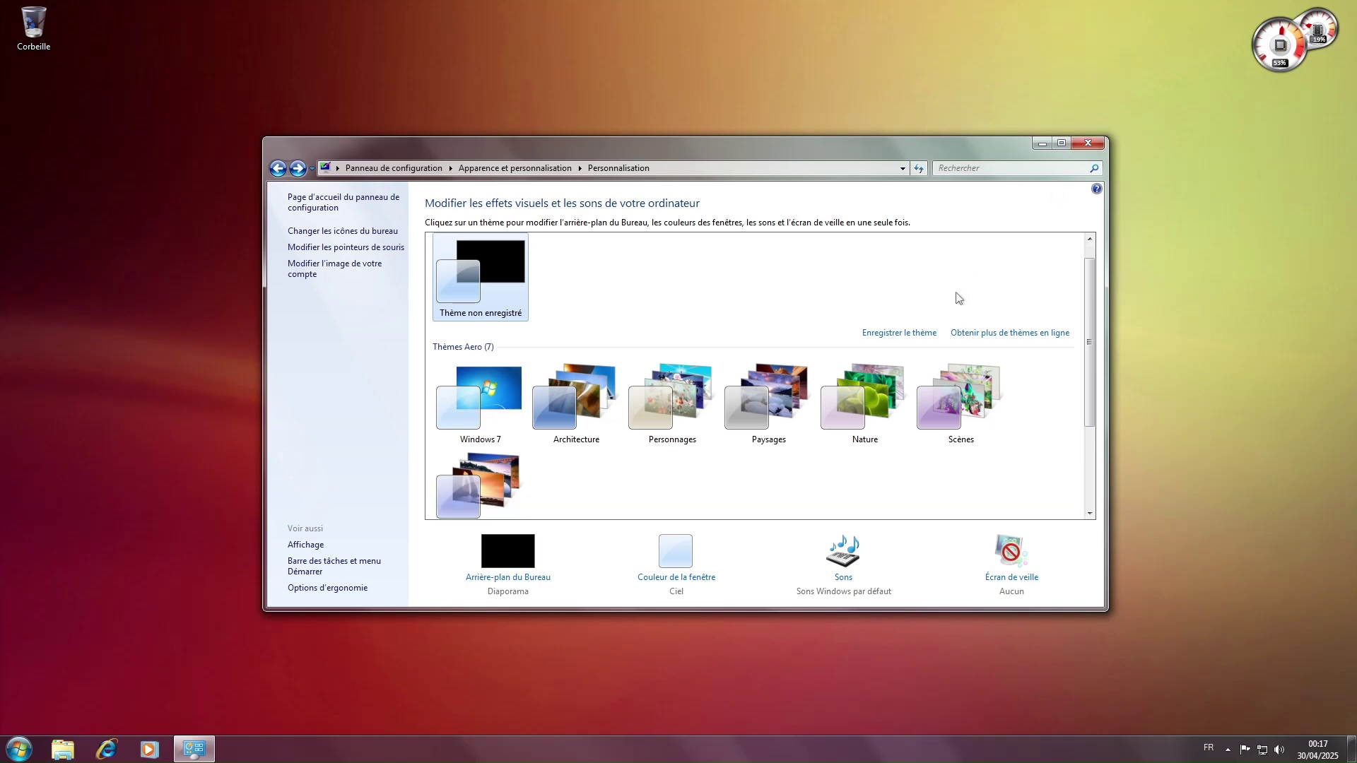
pyautogui.click(943, 395)
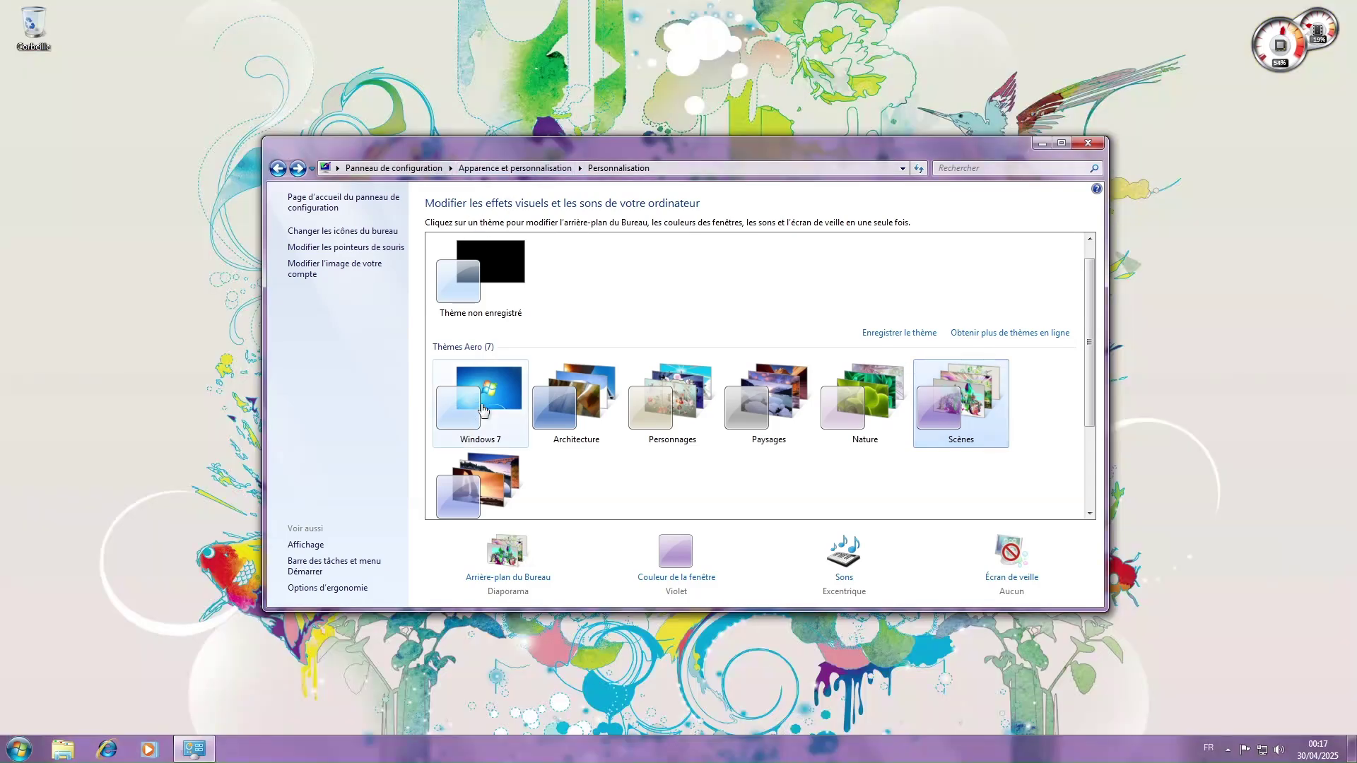
pyautogui.click(484, 410)
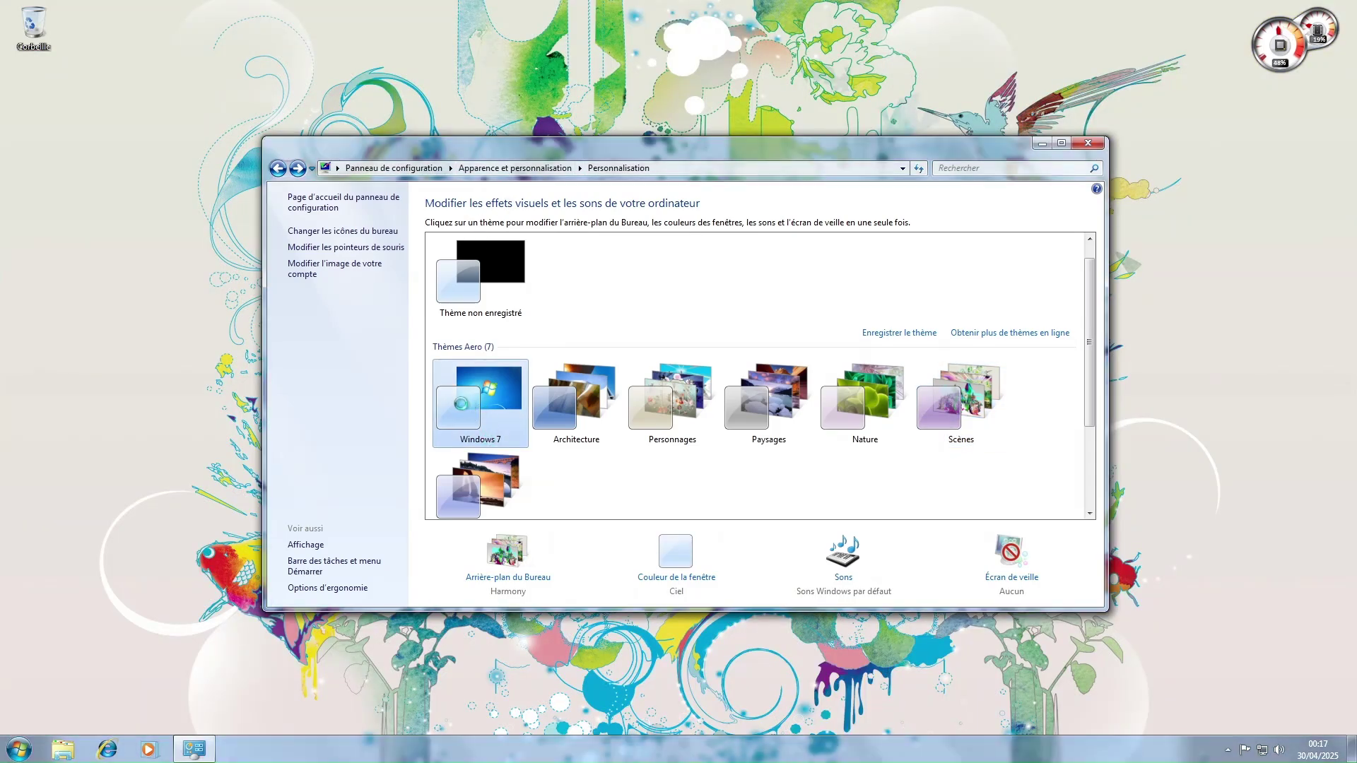
# Step: Reapply the unsaved theme and enable small icons in the taskbar properties, applying the change
pyautogui.rightClick(853, 746)
pyautogui.click(883, 746)
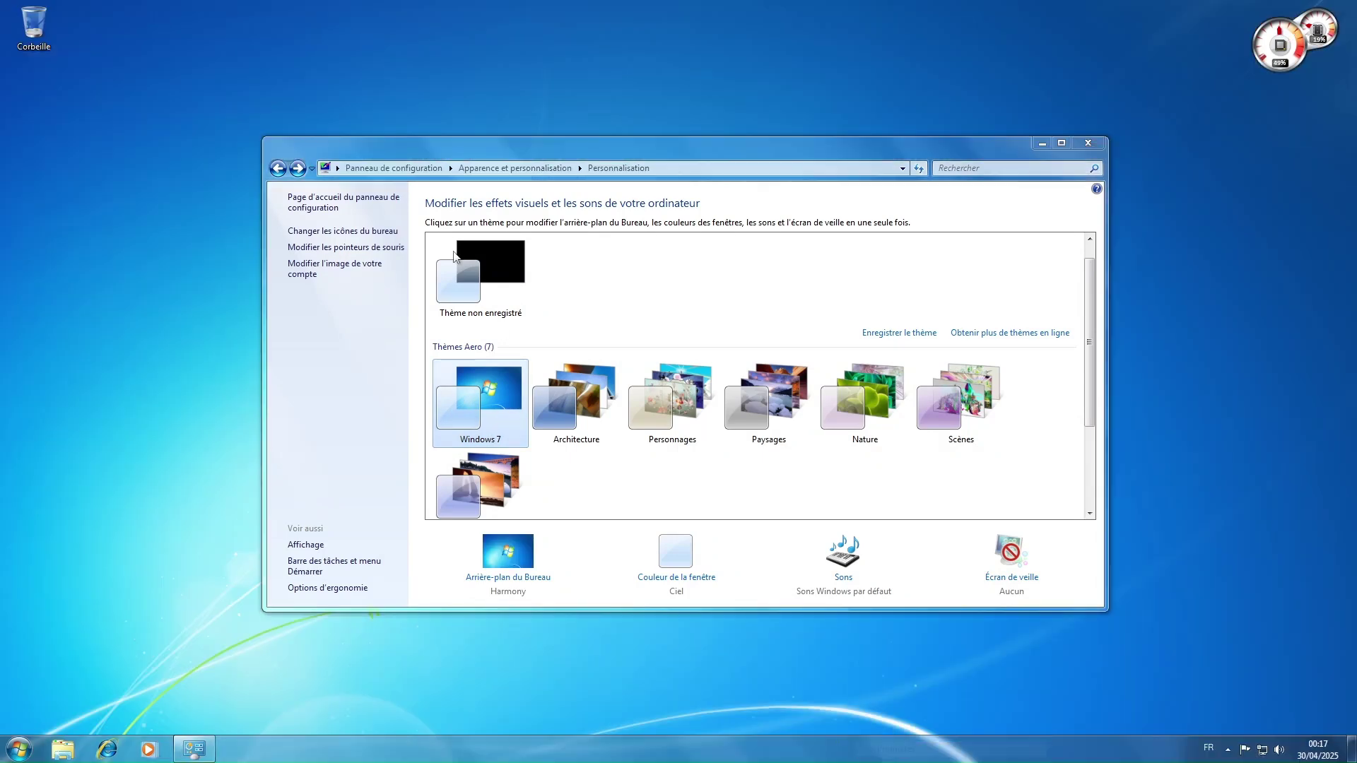
pyautogui.click(478, 283)
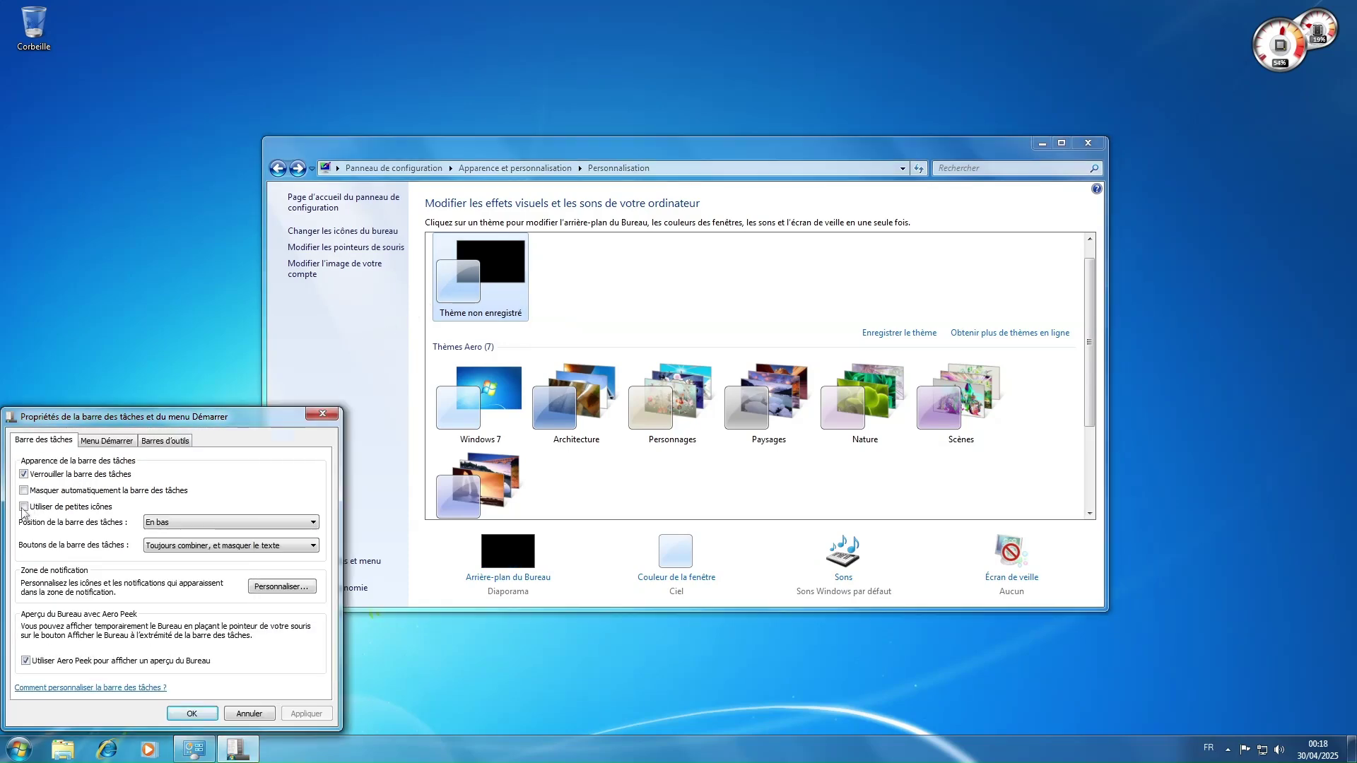
pyautogui.click(307, 714)
# Step: Unlock the taskbar, move it to the top edge of the desktop and lock it there
pyautogui.rightClick(265, 749)
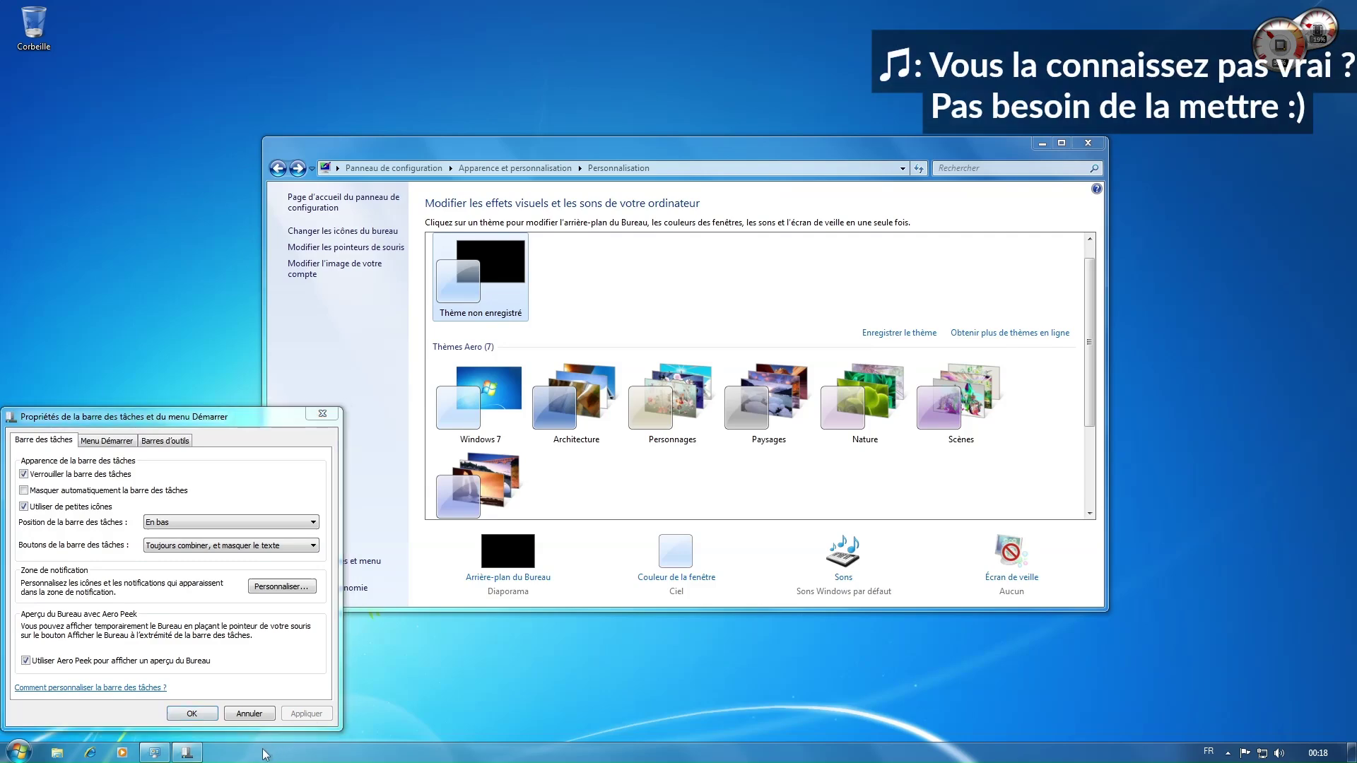
pyautogui.click(295, 724)
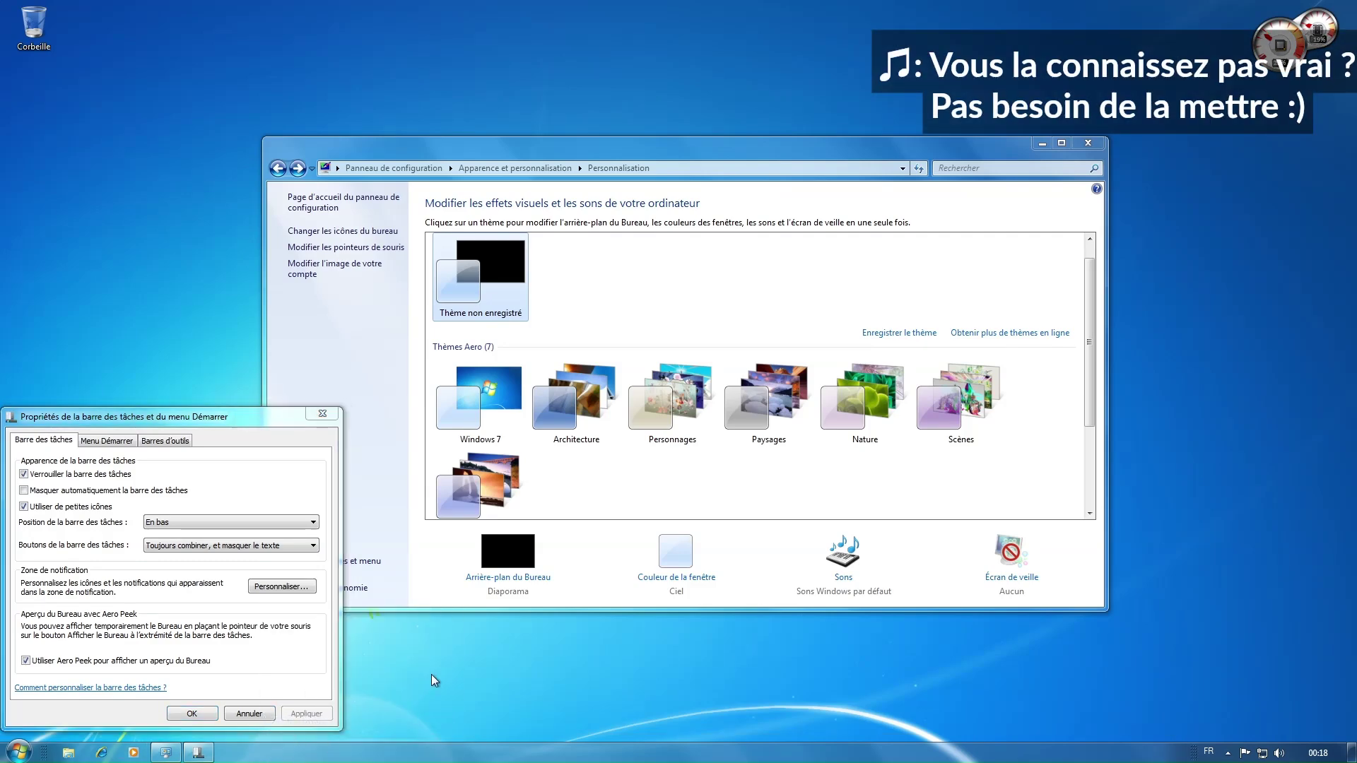
pyautogui.moveTo(435, 751); pyautogui.dragTo(506, 9)
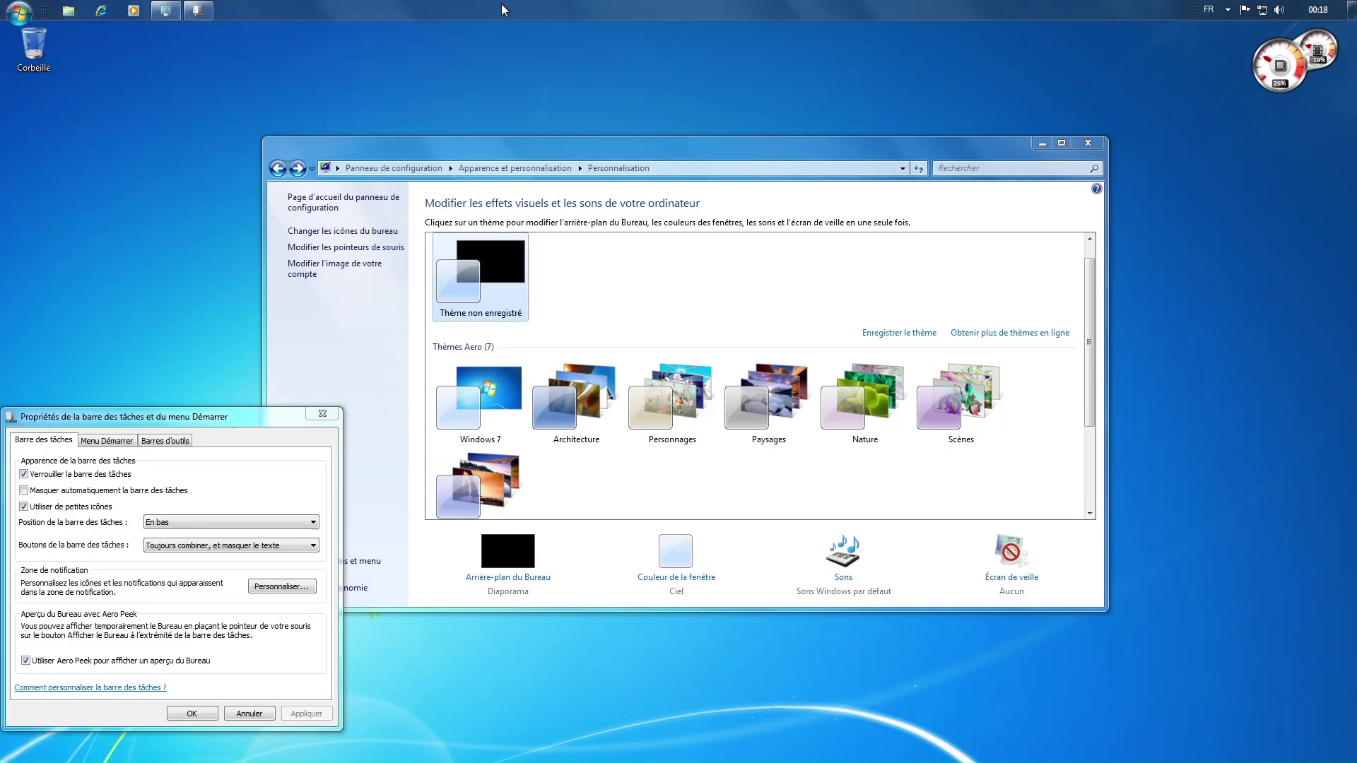
pyautogui.rightClick(506, 9)
pyautogui.click(535, 124)
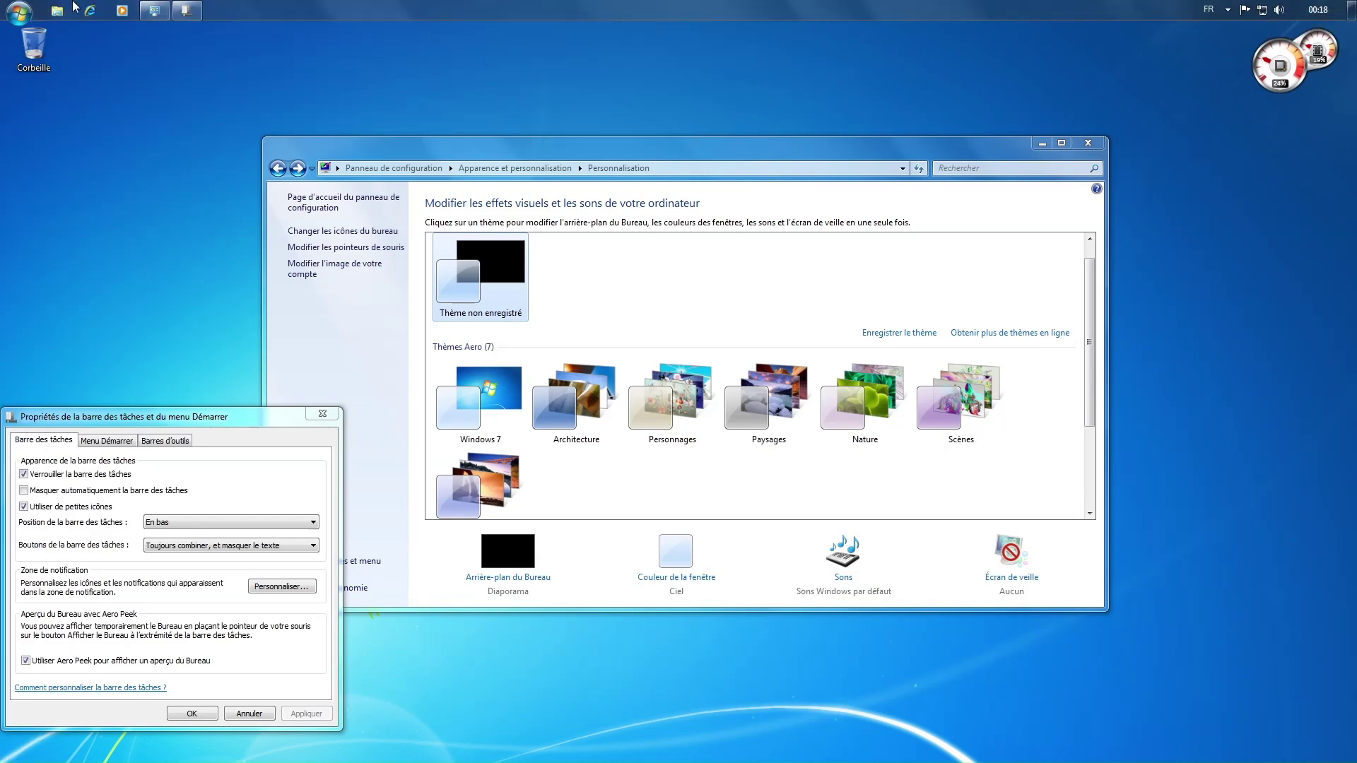
# Step: Unlock the taskbar, return it to the bottom edge of the desktop, lock it and close the taskbar properties
pyautogui.rightClick(308, 14)
pyautogui.click(368, 128)
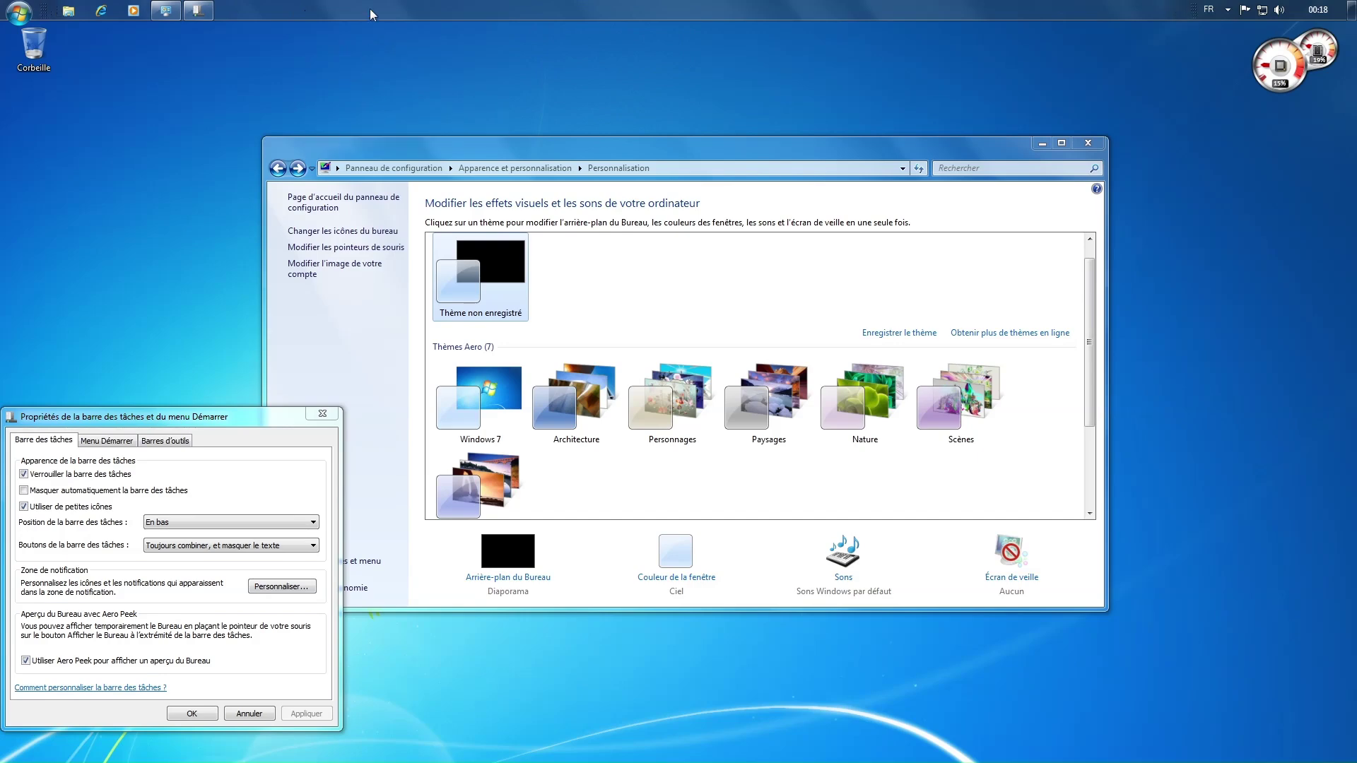
pyautogui.moveTo(305, 10); pyautogui.dragTo(1011, 752)
pyautogui.rightClick(964, 757)
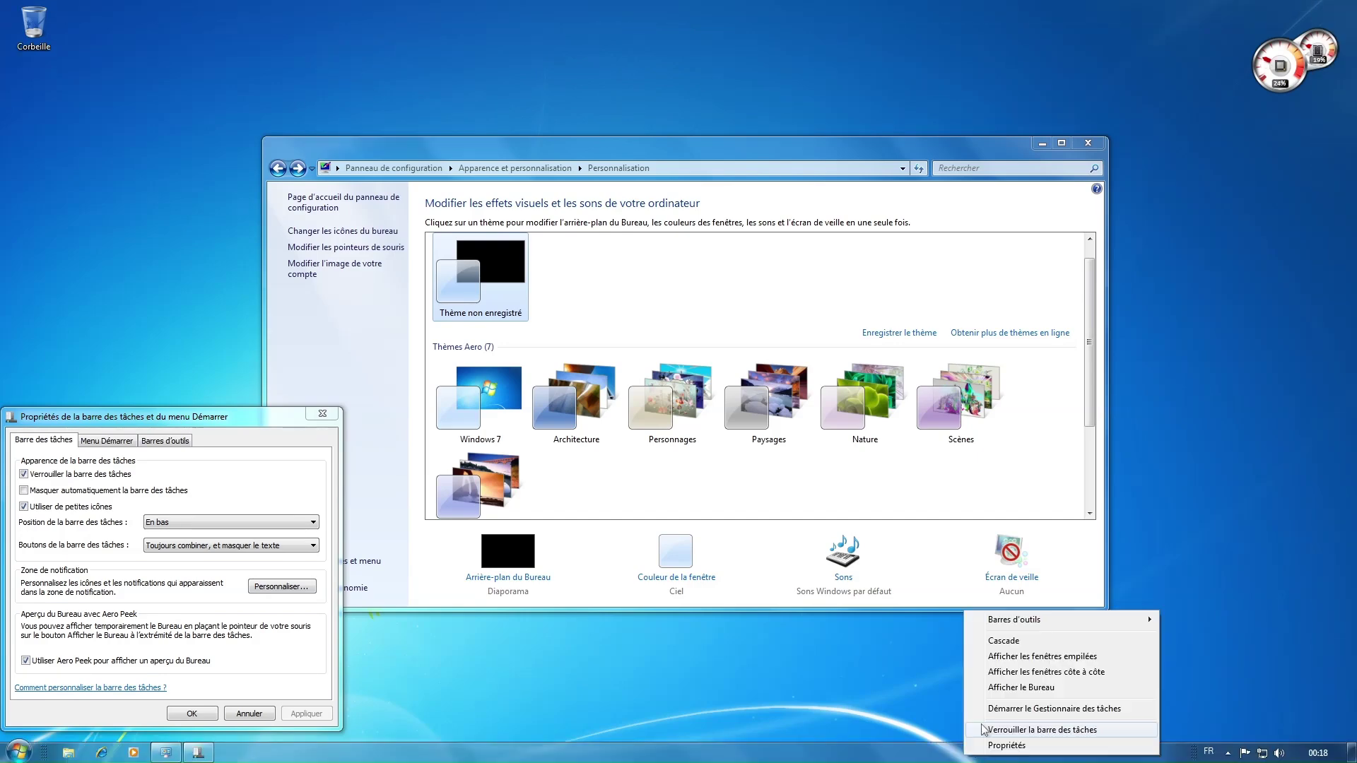
pyautogui.press('Return')
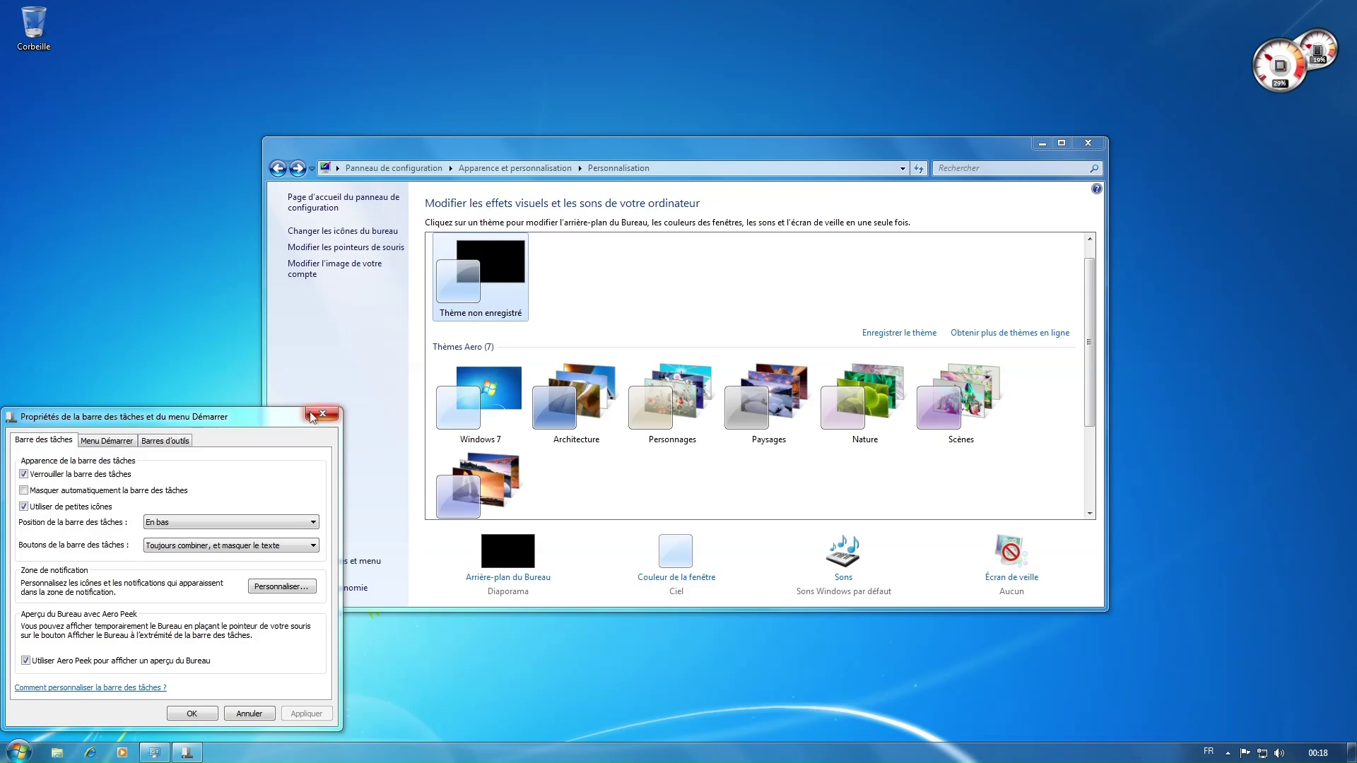
pyautogui.click(322, 413)
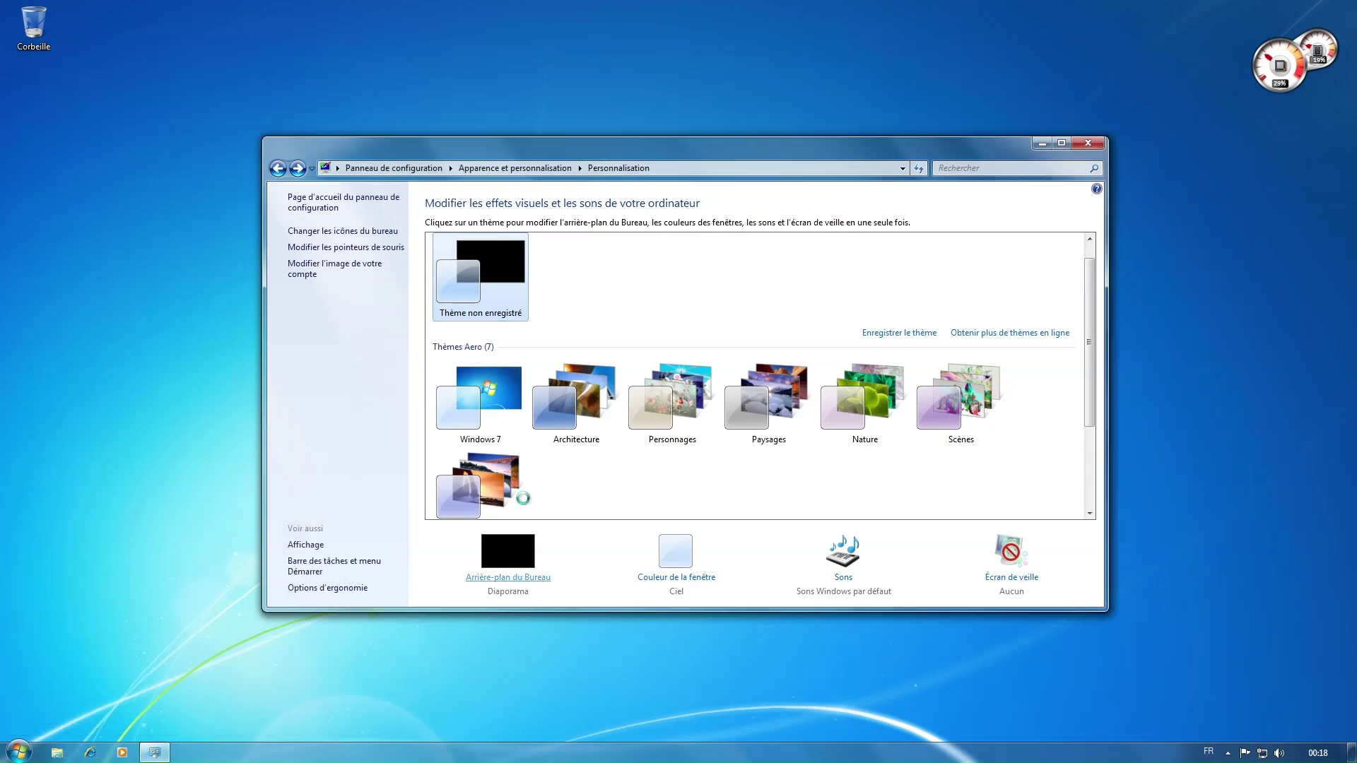
# Step: Open the desktop background settings and choose the user's Mes images folder as the image location
pyautogui.click(510, 404)
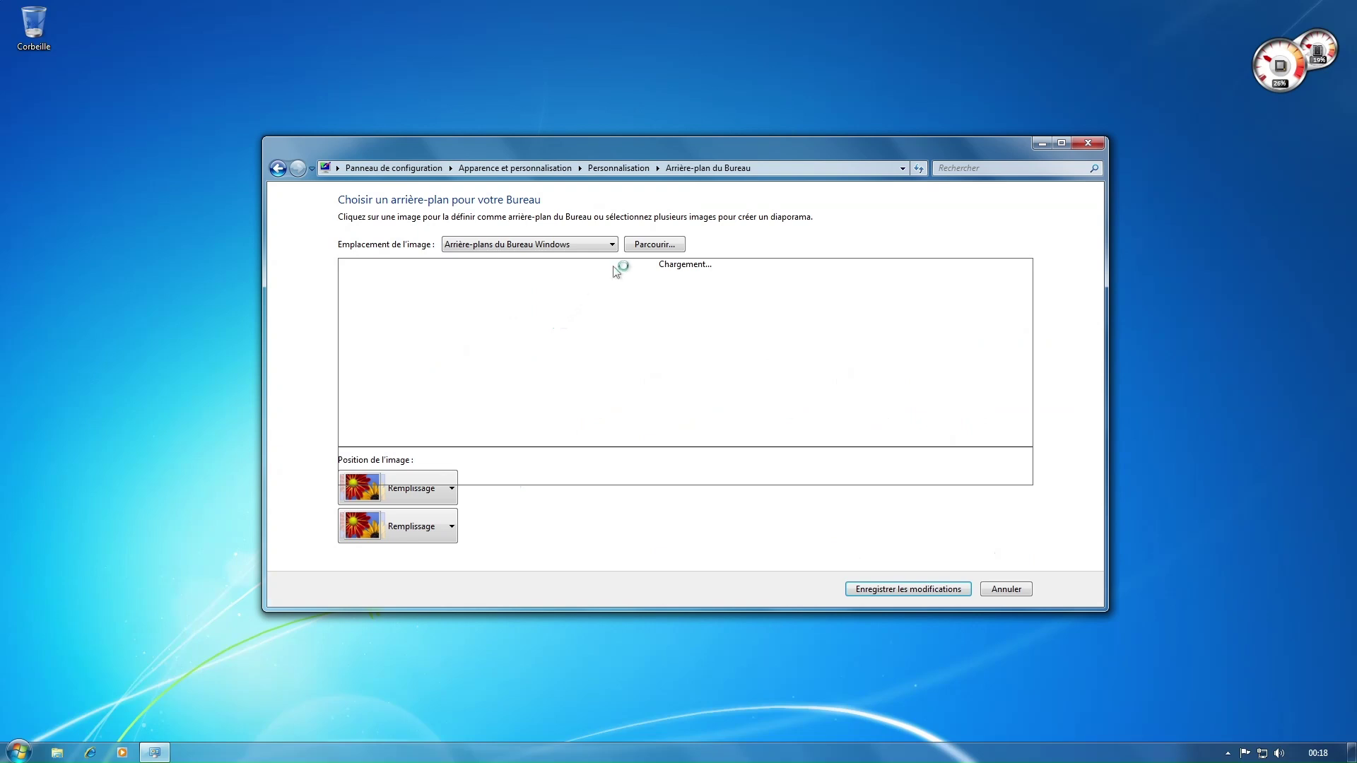
pyautogui.click(652, 243)
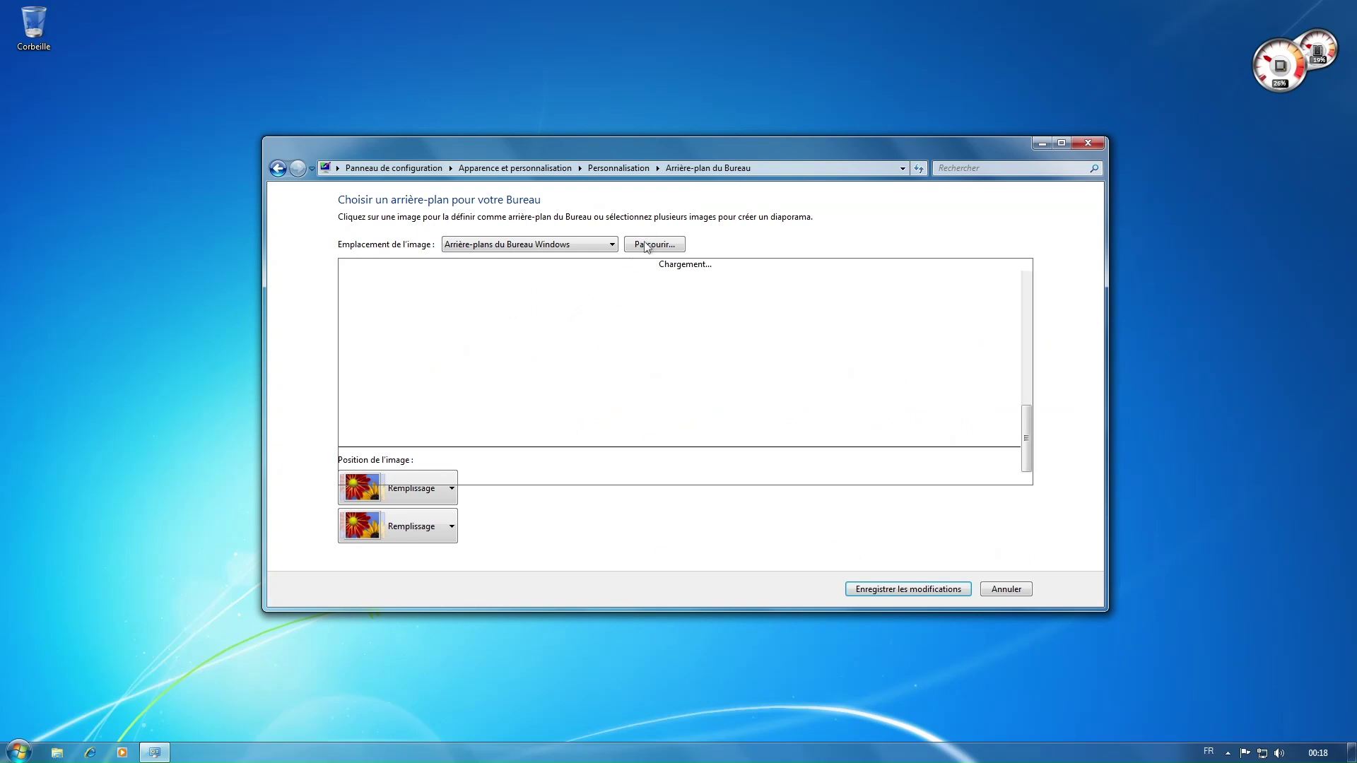
pyautogui.doubleClick(604, 365)
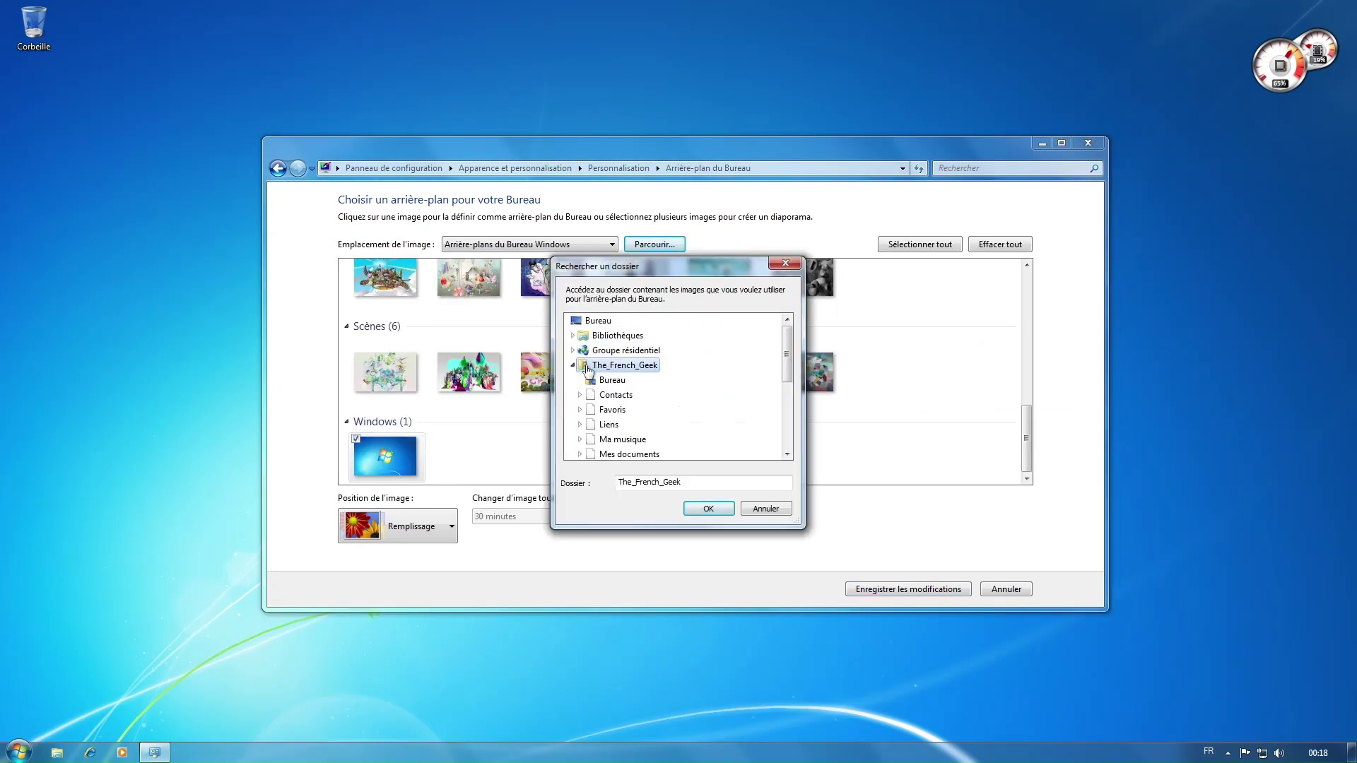
pyautogui.scroll(-1, 615, 417)
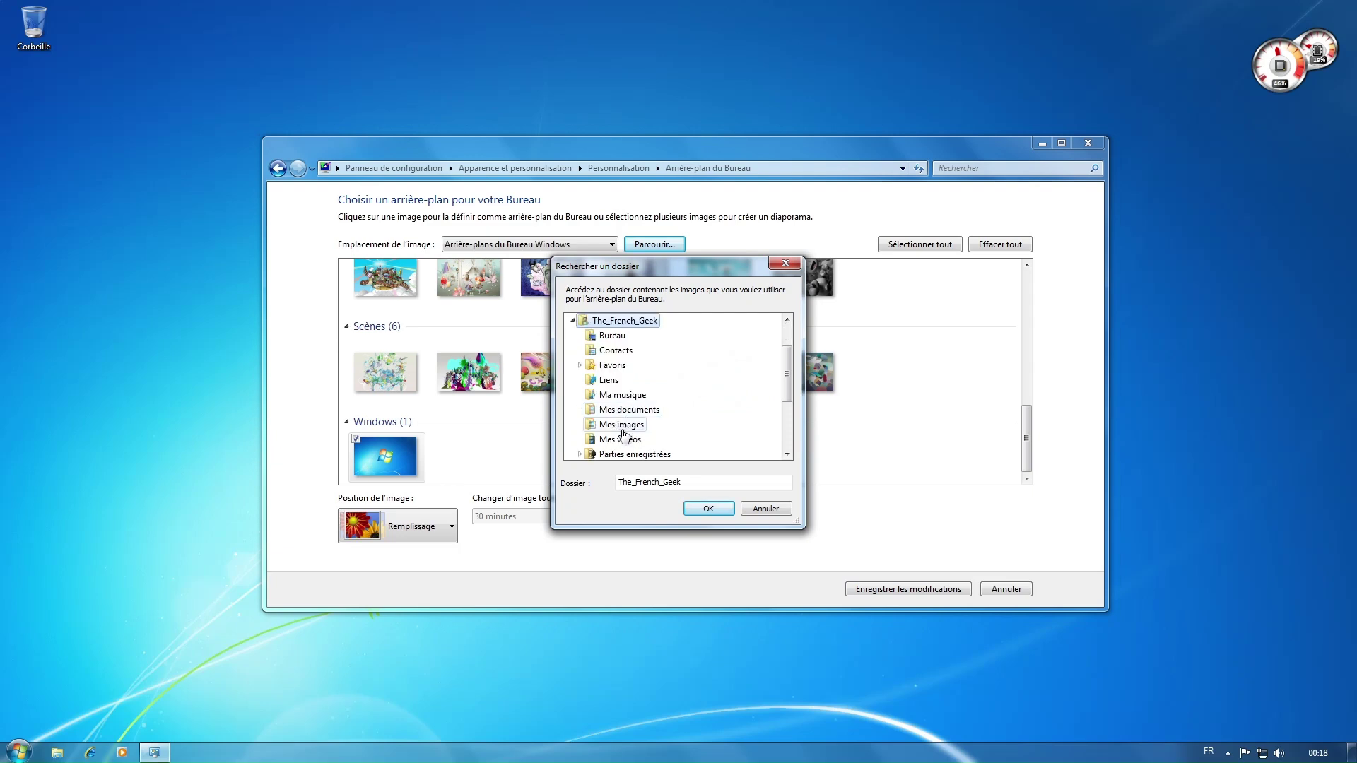
pyautogui.click(621, 424)
pyautogui.click(708, 509)
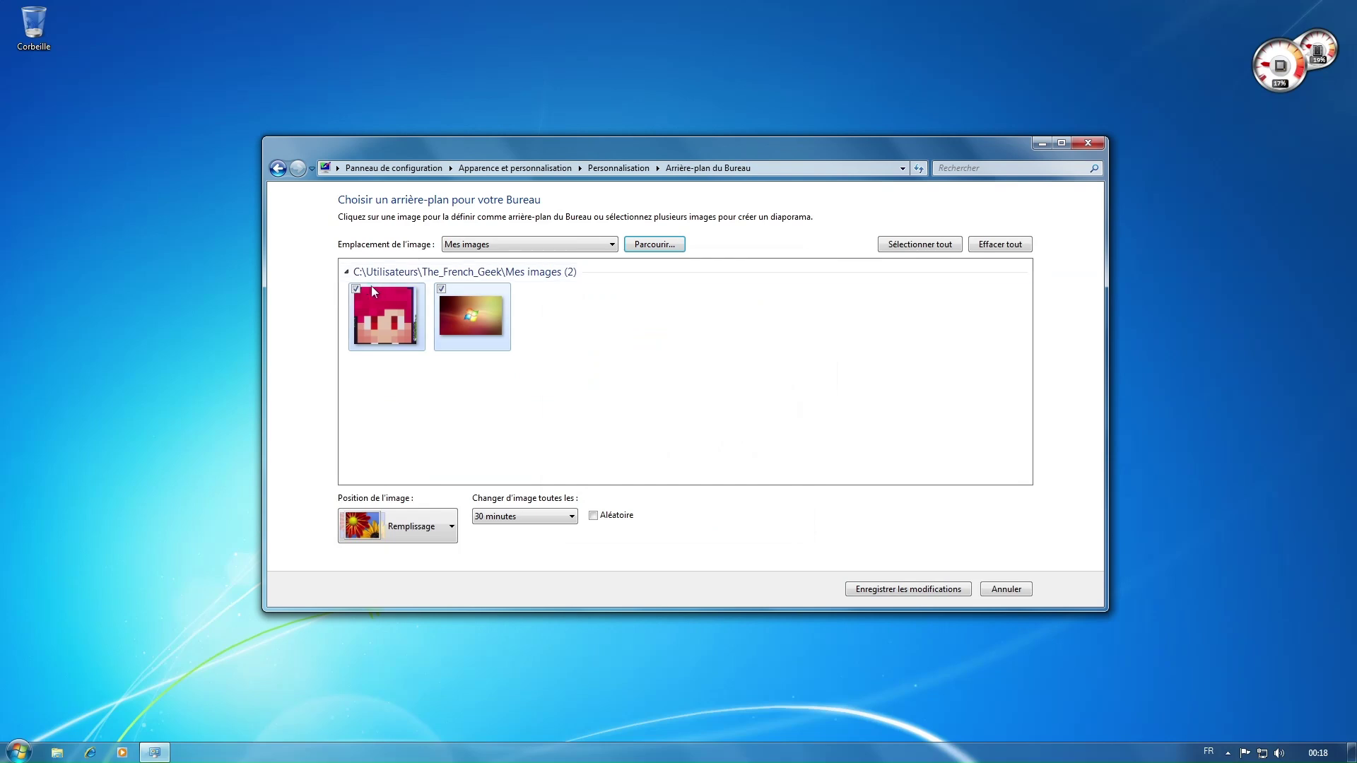
# Step: Set the red and yellow Windows logo image as the only desktop background and close the Personnalisation window
pyautogui.click(448, 311)
pyautogui.hotkey('alt', 'Left')
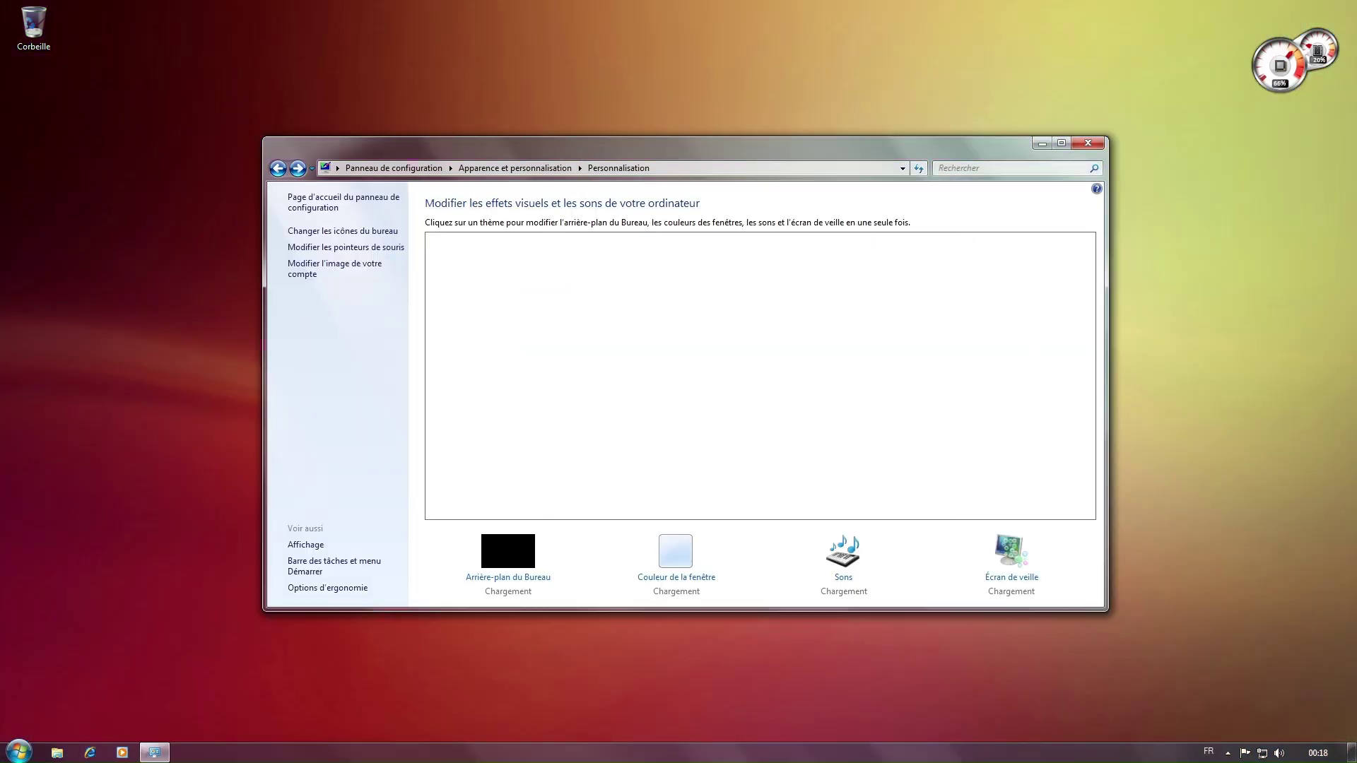
pyautogui.moveTo(575, 149); pyautogui.dragTo(571, 149)
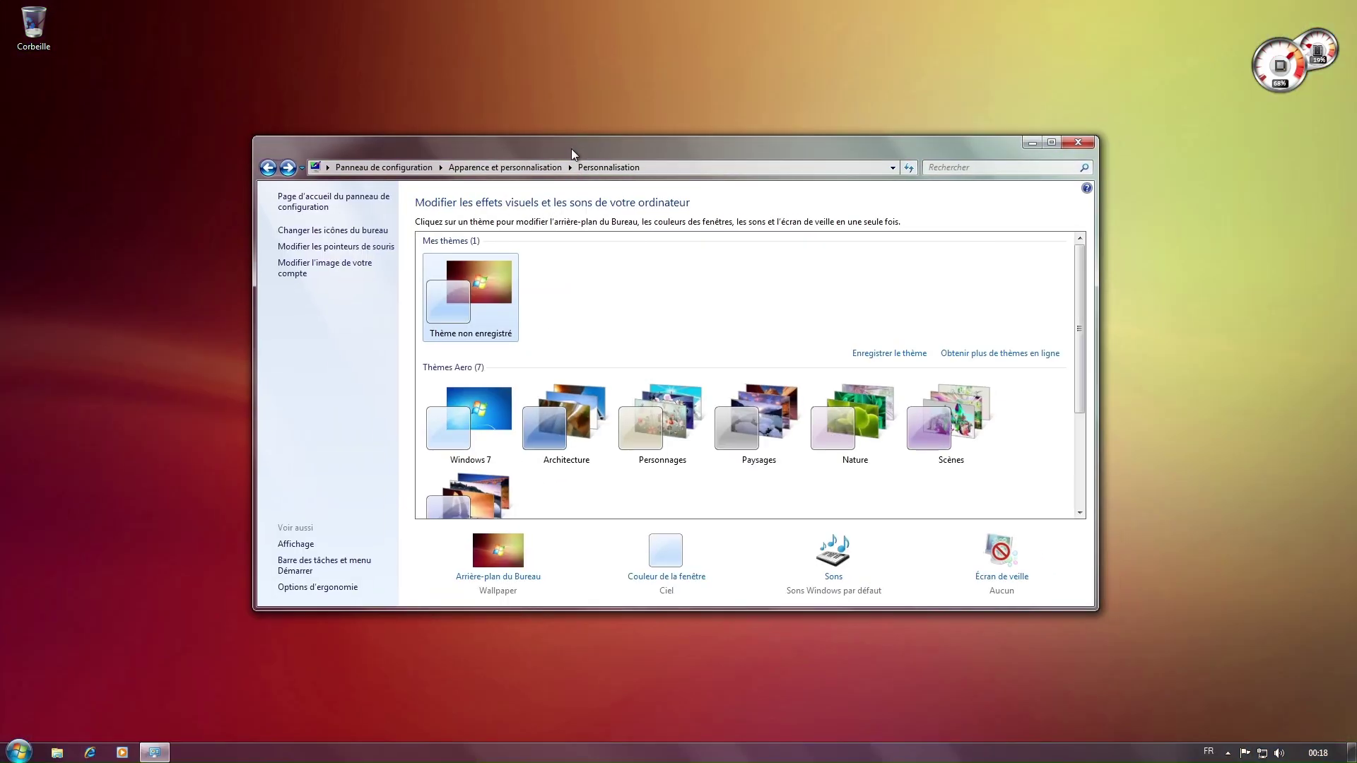
pyautogui.click(1083, 142)
# Step: Shut down Windows 7
pyautogui.click(19, 751)
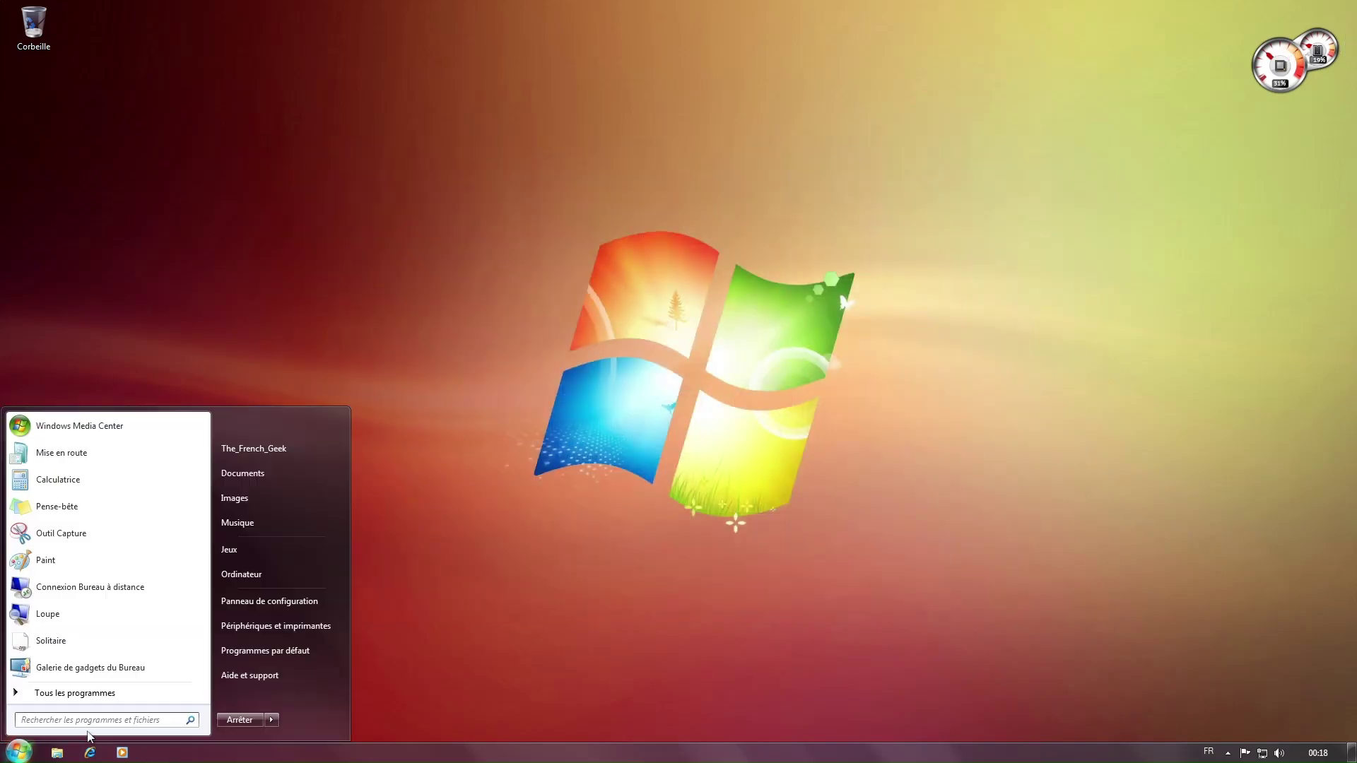
pyautogui.click(231, 721)
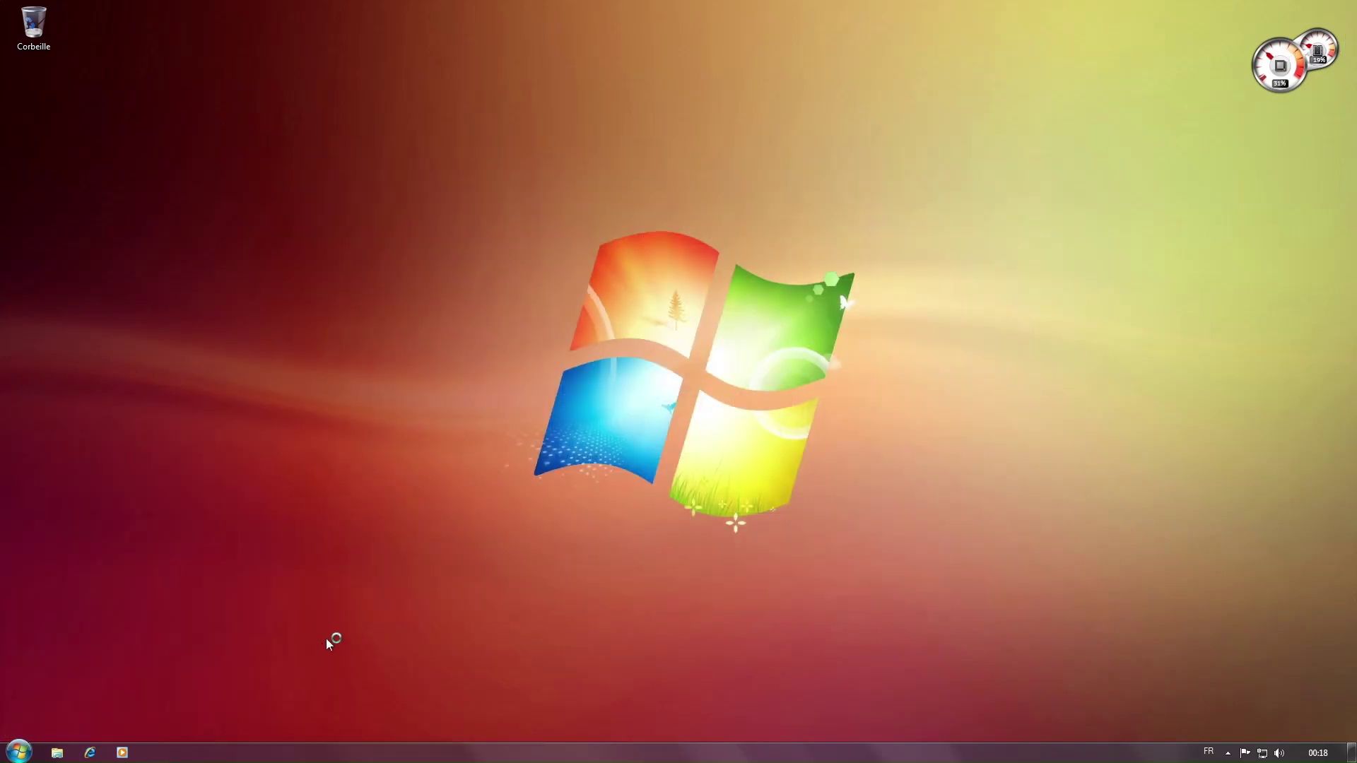